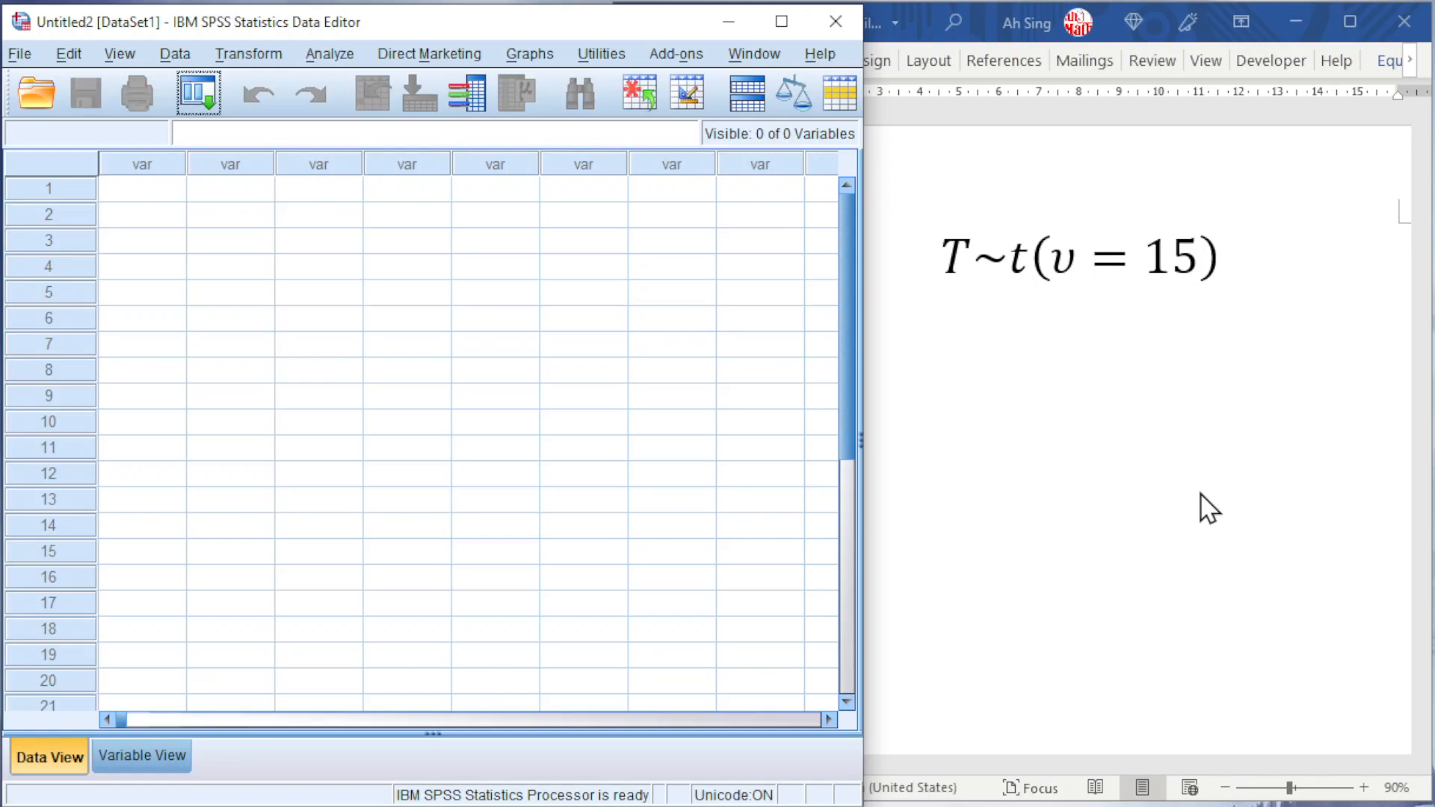
# - Bring the three probability statements into view in the document and enter 1 in the first cell of the empty dataset
pyautogui.scroll(-10, 1202, 545)
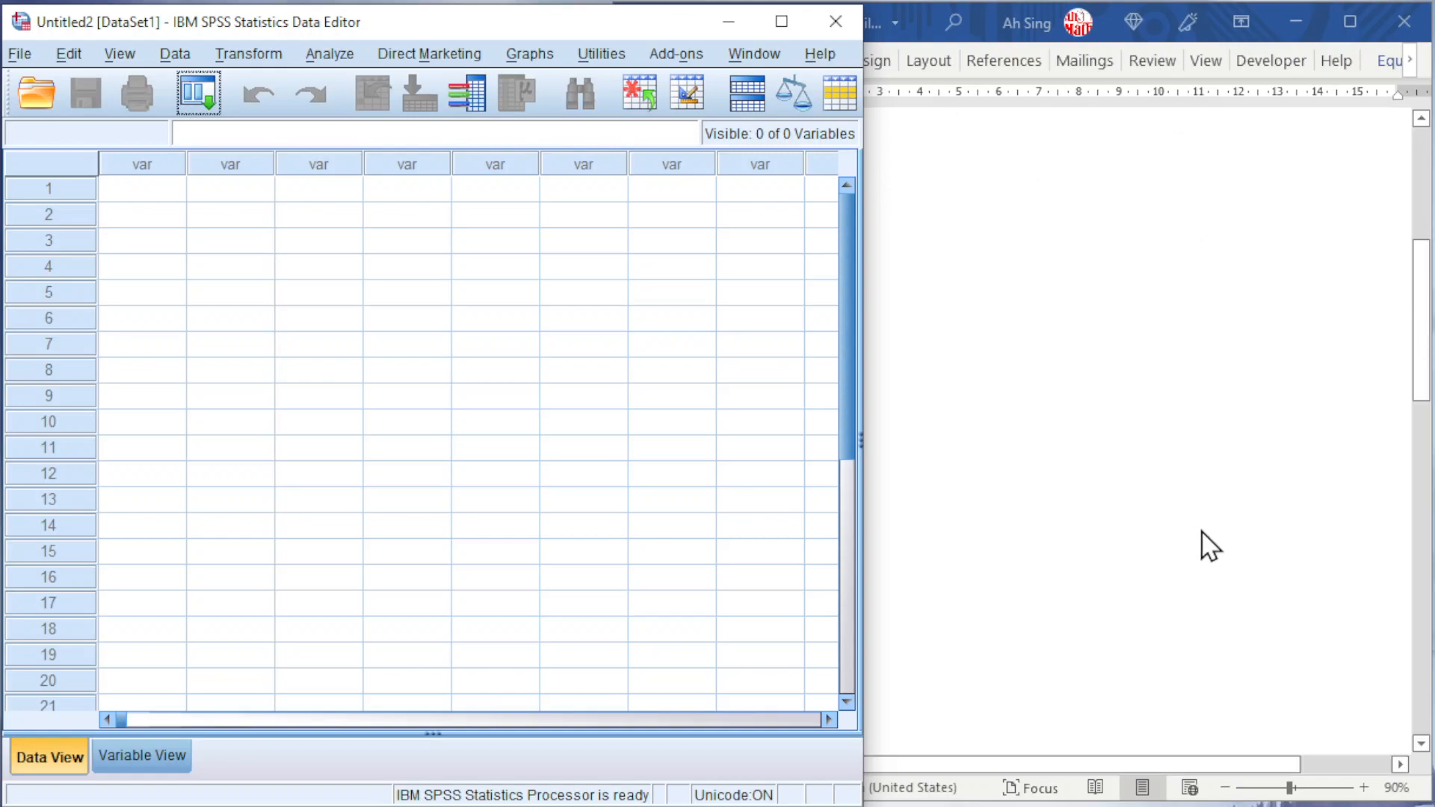
pyautogui.scroll(-2, 1202, 545)
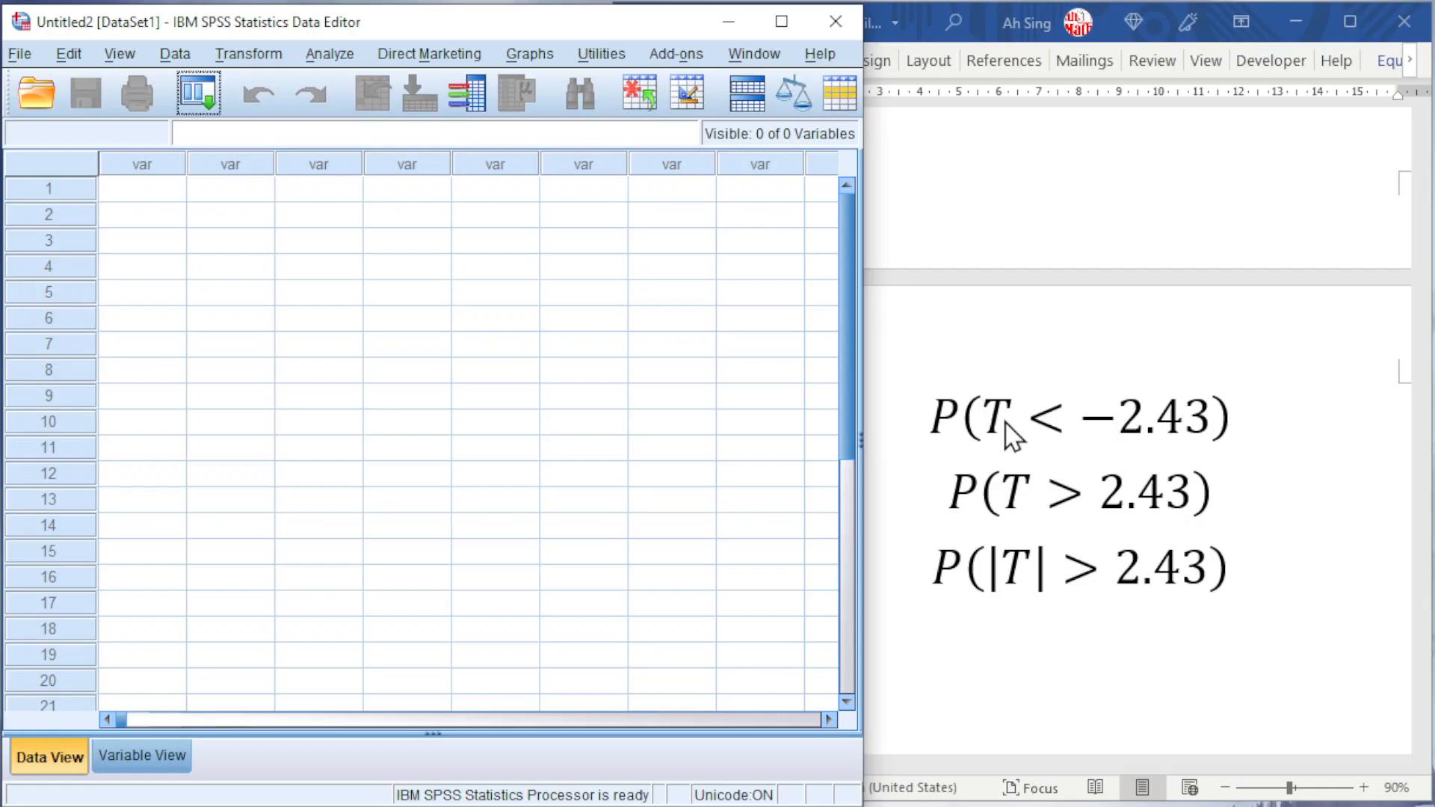
pyautogui.click(154, 196)
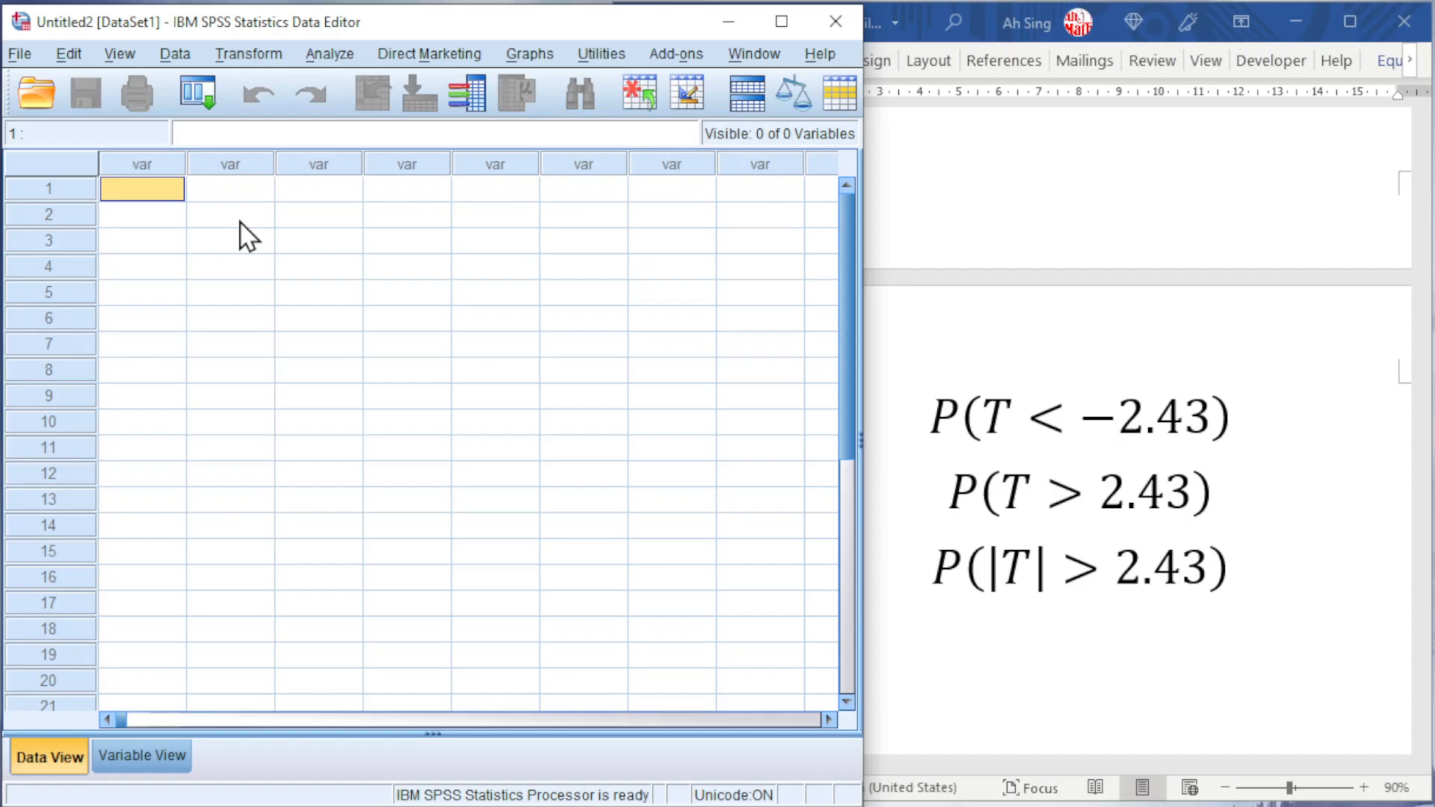
pyautogui.write('1')
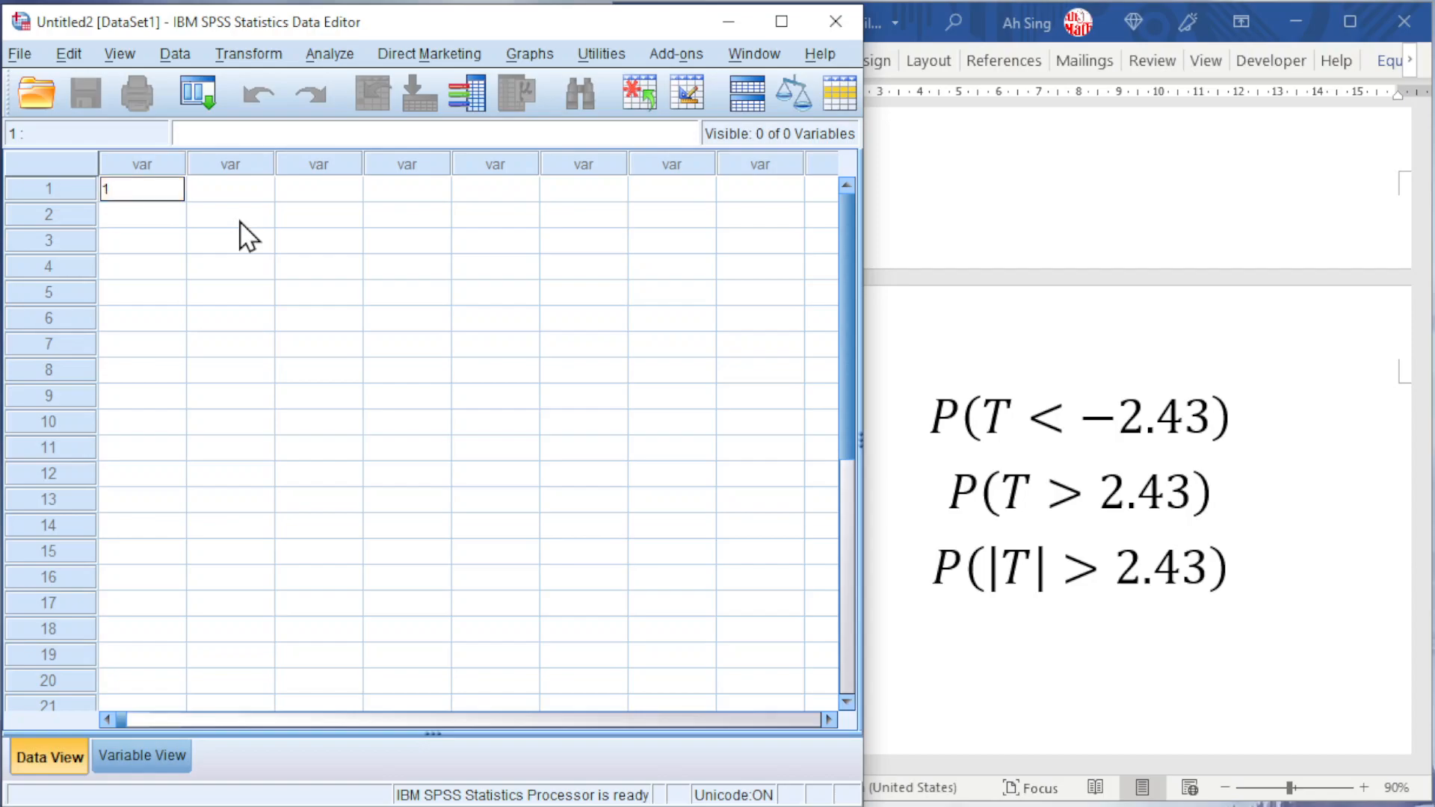
pyautogui.press('Return')
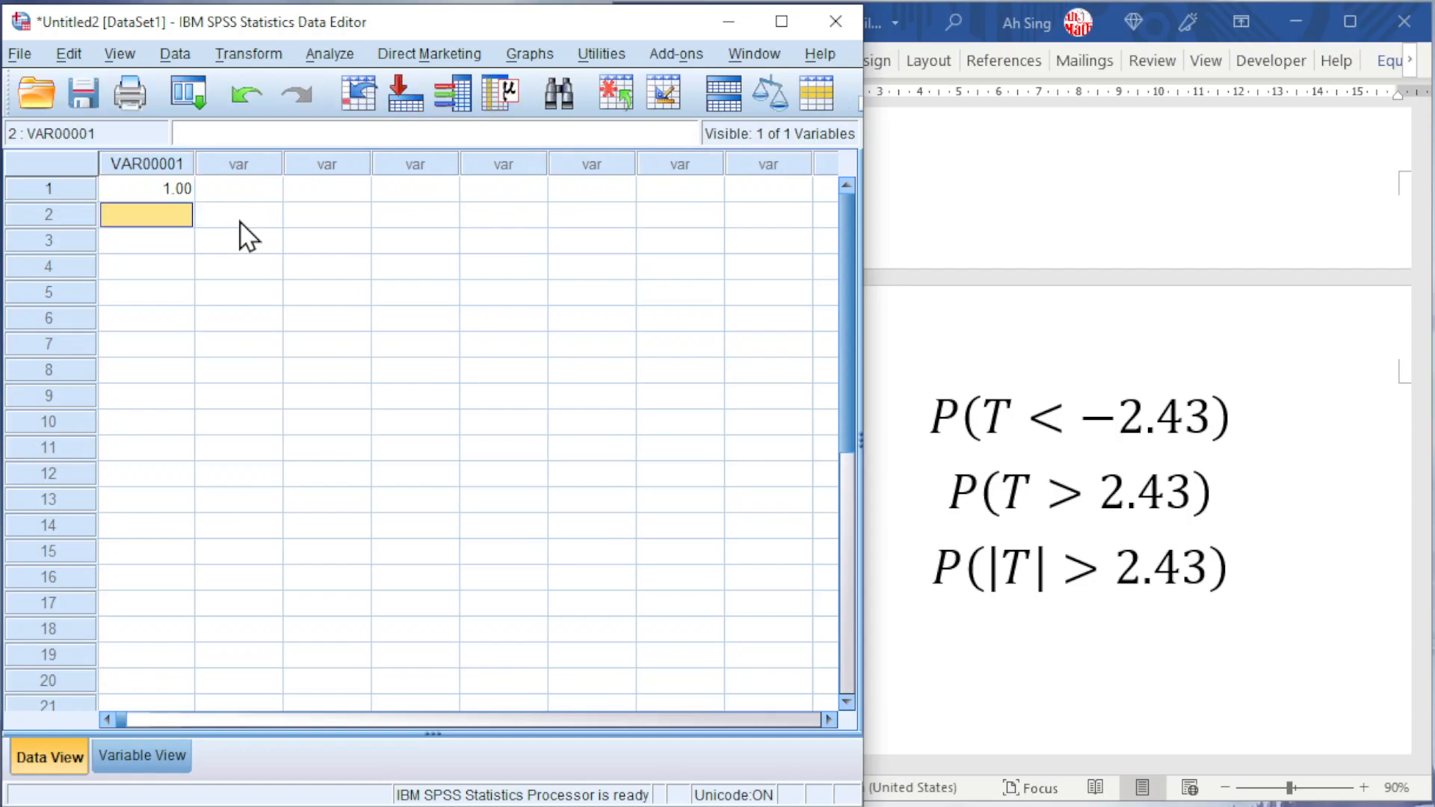
# - Start computing a new variable with target name p1 and give it the label P(T<-2.43)
pyautogui.click(253, 57)
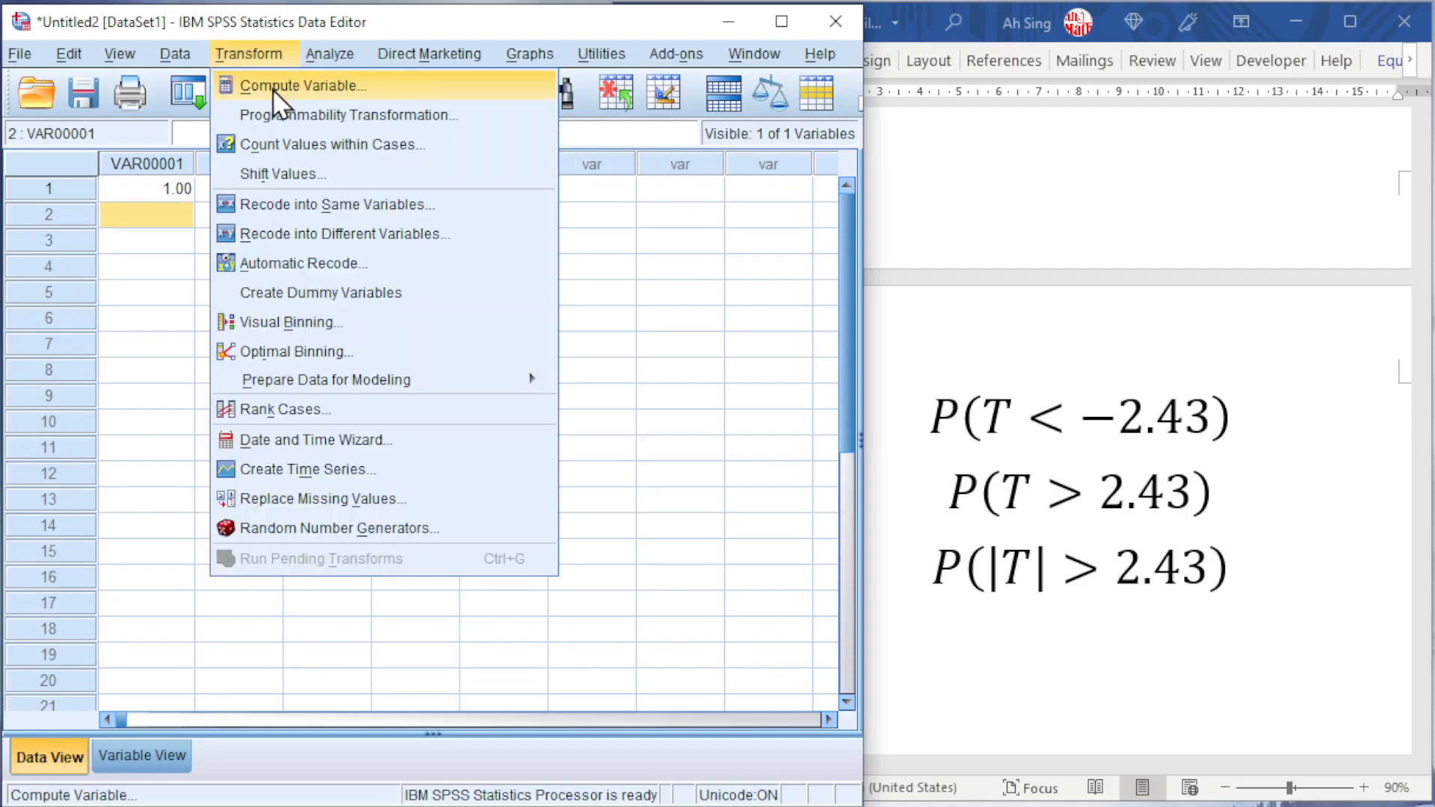
pyautogui.click(272, 87)
pyautogui.click(131, 117)
pyautogui.write('p1')
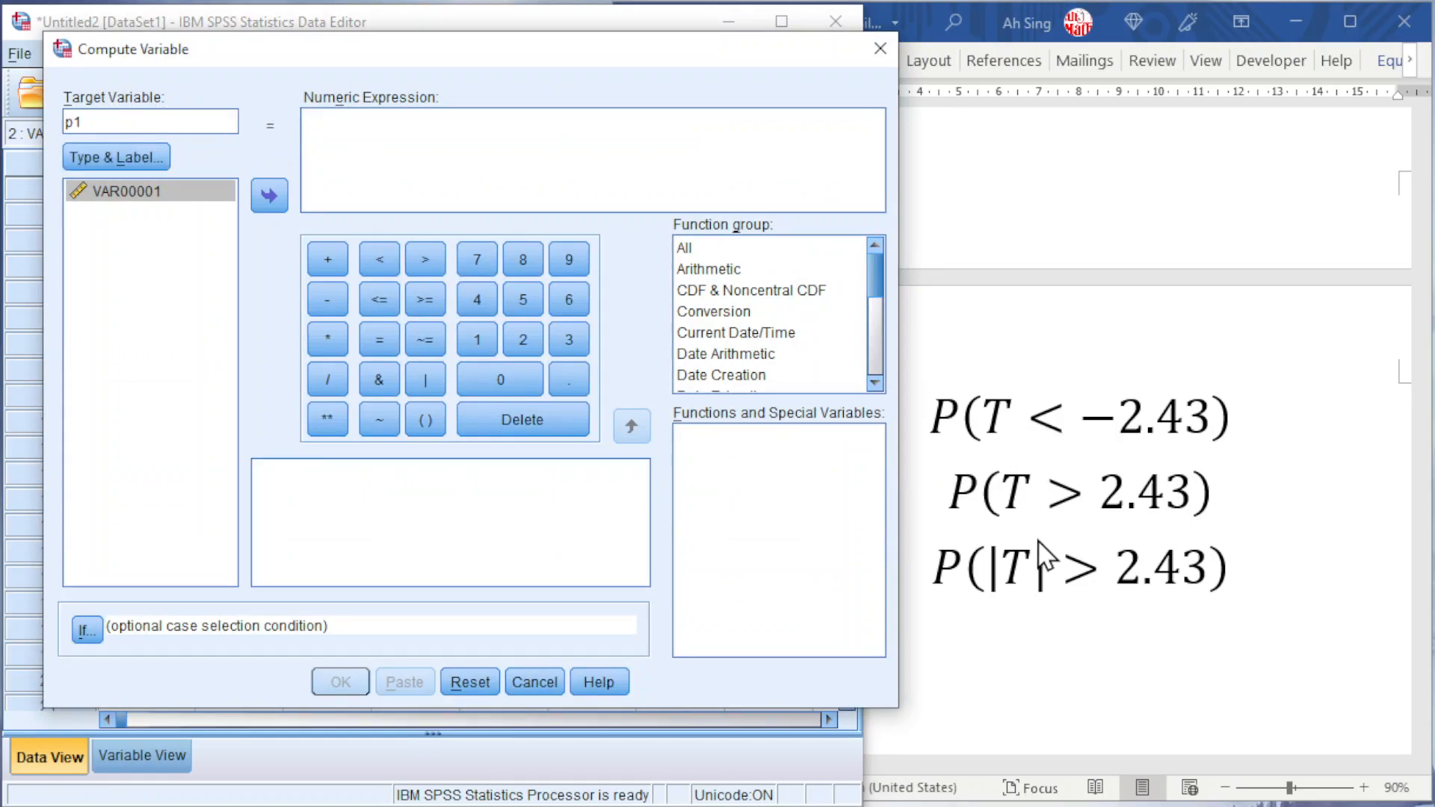
pyautogui.click(123, 159)
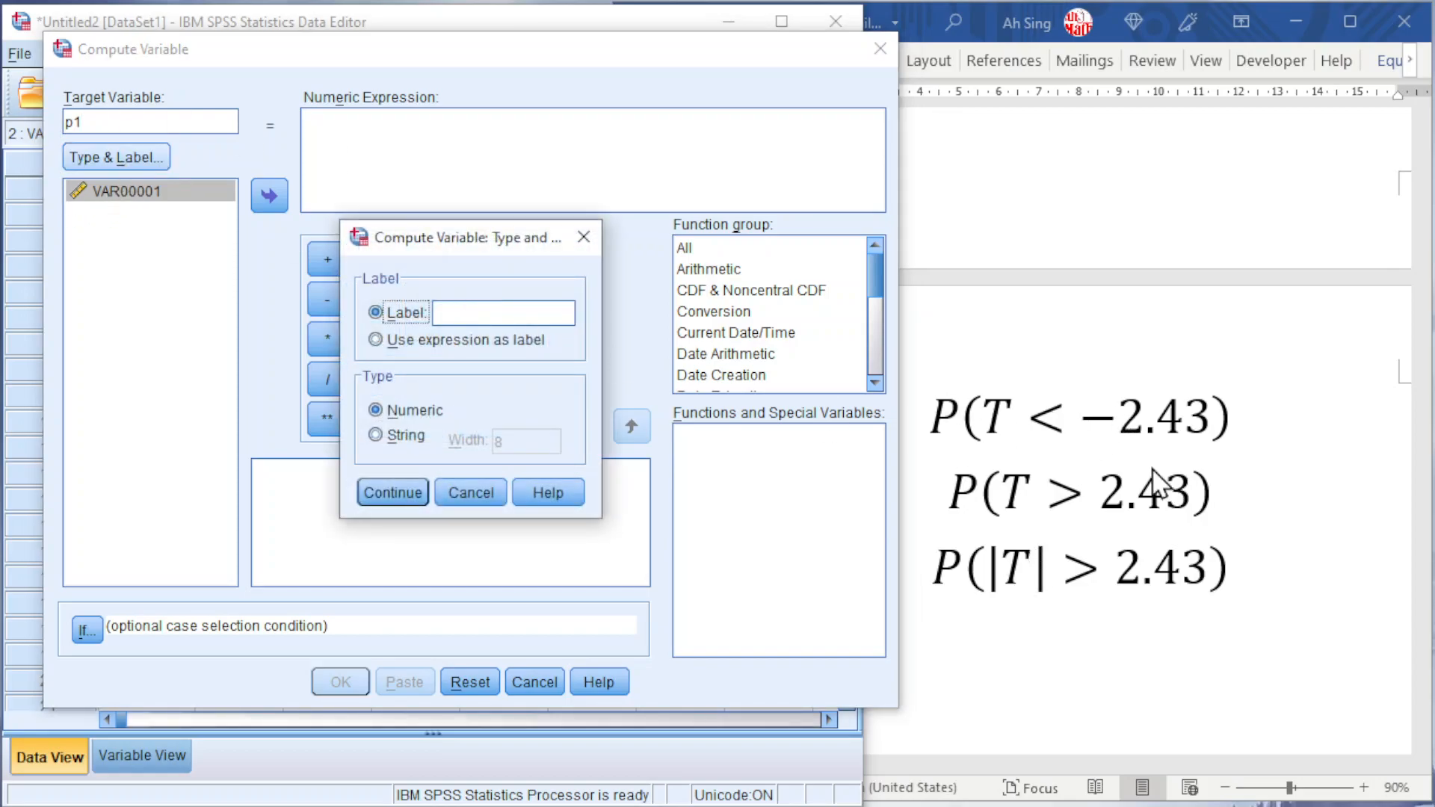
pyautogui.click(489, 320)
pyautogui.write('P(T')
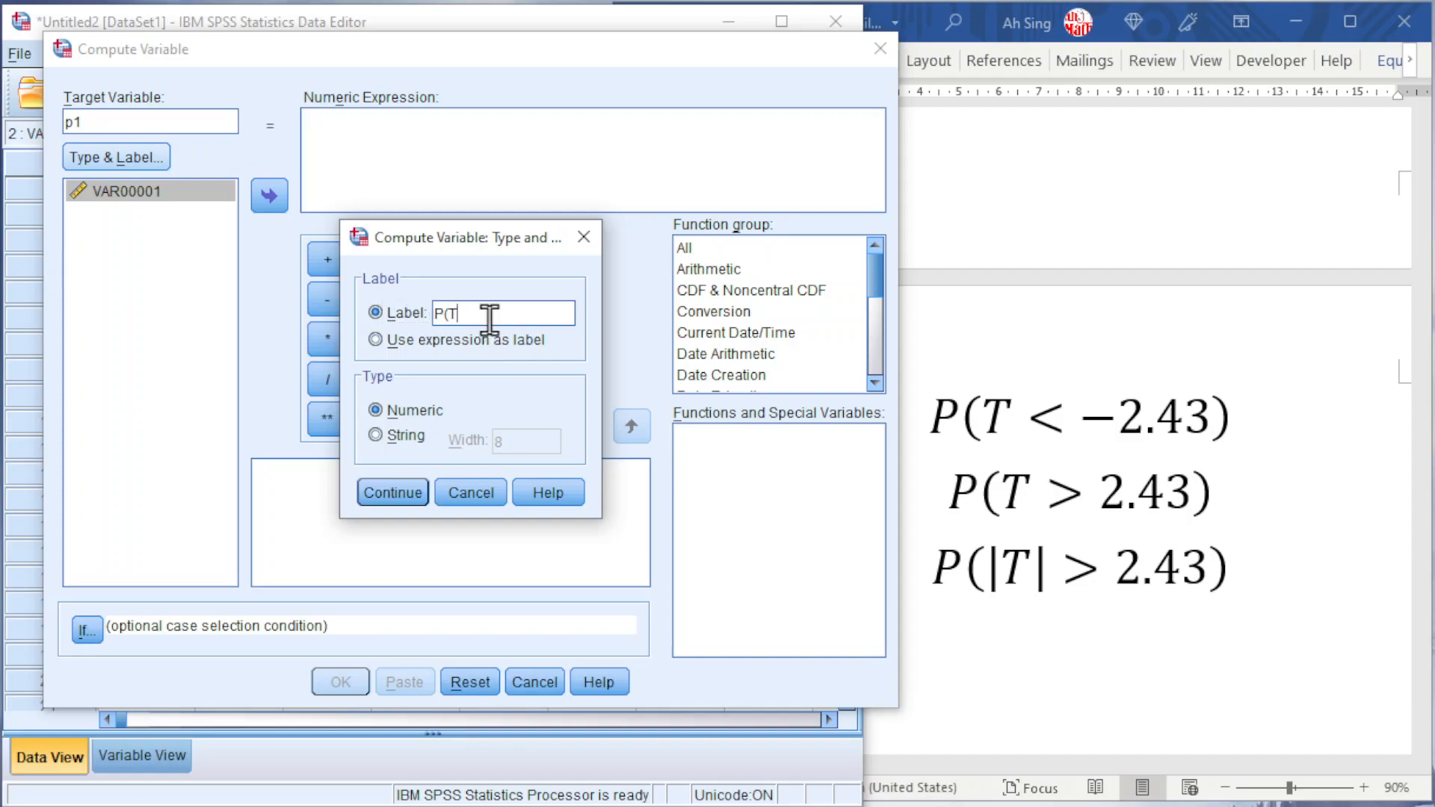
pyautogui.write('<-2.43')
pyautogui.click(397, 495)
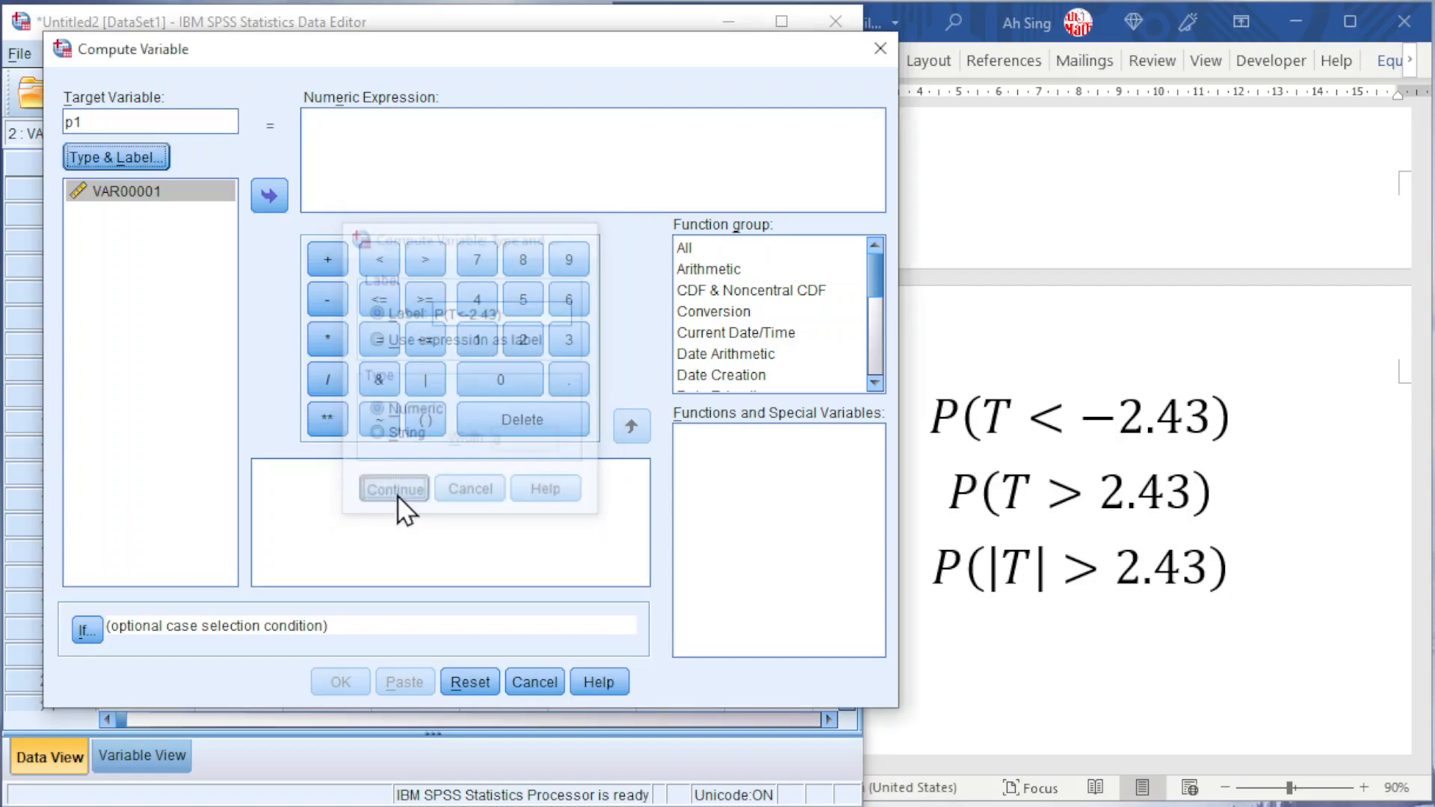
# - Insert the Cdf.T function from the CDF & Noncentral CDF group into the numeric expression for p1
pyautogui.click(375, 129)
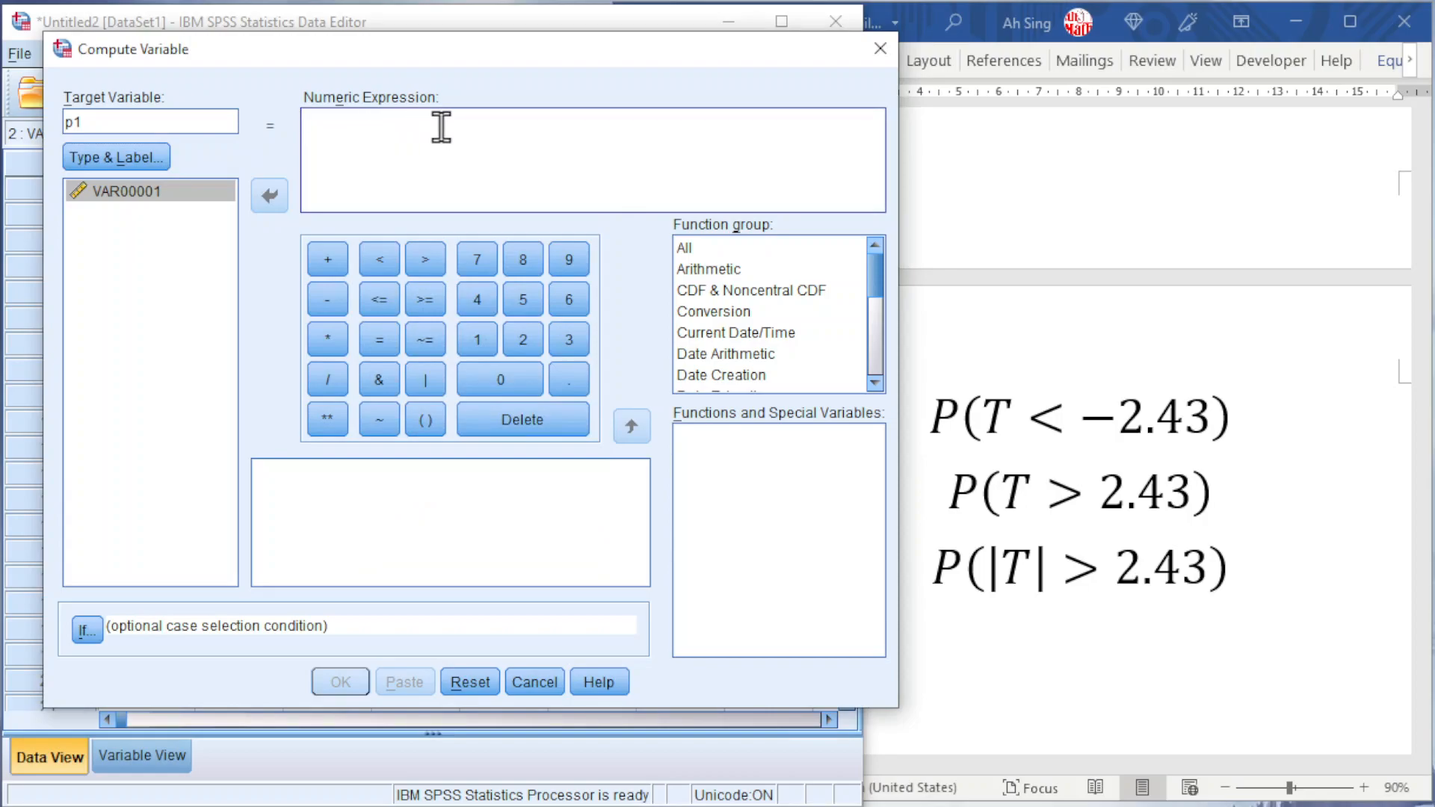
pyautogui.click(728, 291)
pyautogui.scroll(-9, 877, 647)
pyautogui.scroll(-5, 878, 648)
pyautogui.click(714, 607)
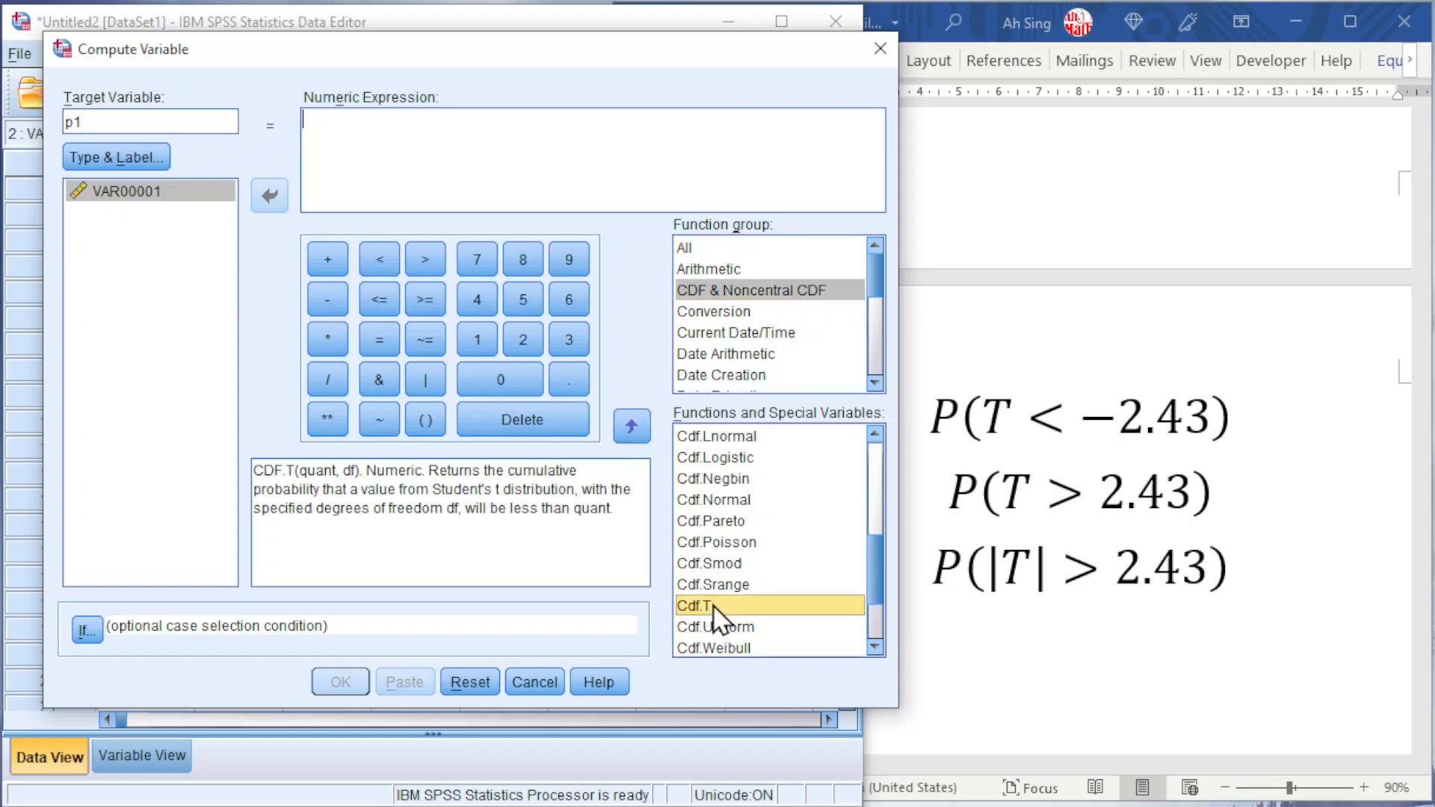
pyautogui.click(631, 425)
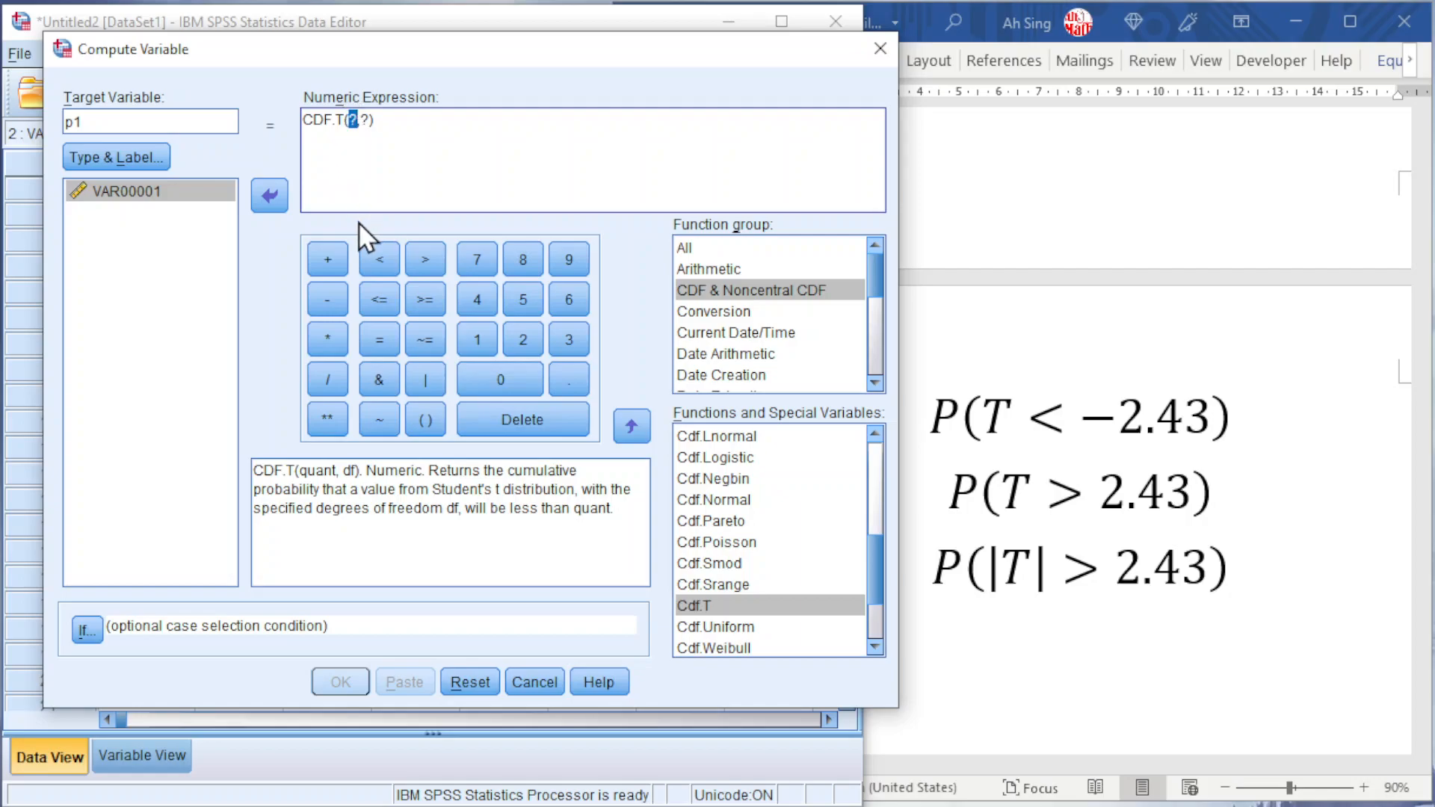
# - Compute p1 as CDF.T(-2.43,15) and close the resulting output without saving it
pyautogui.write('-2.43')
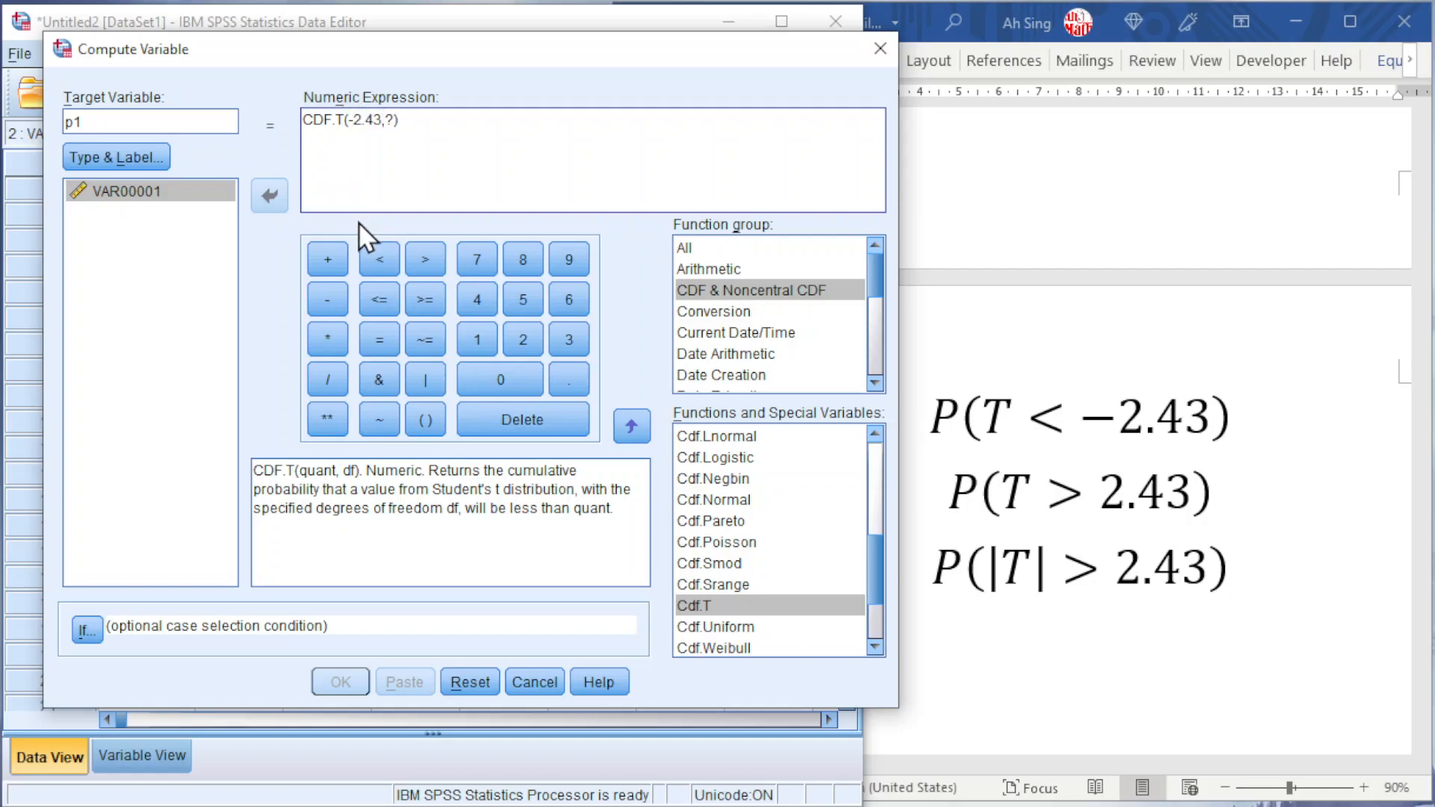
pyautogui.doubleClick(390, 119)
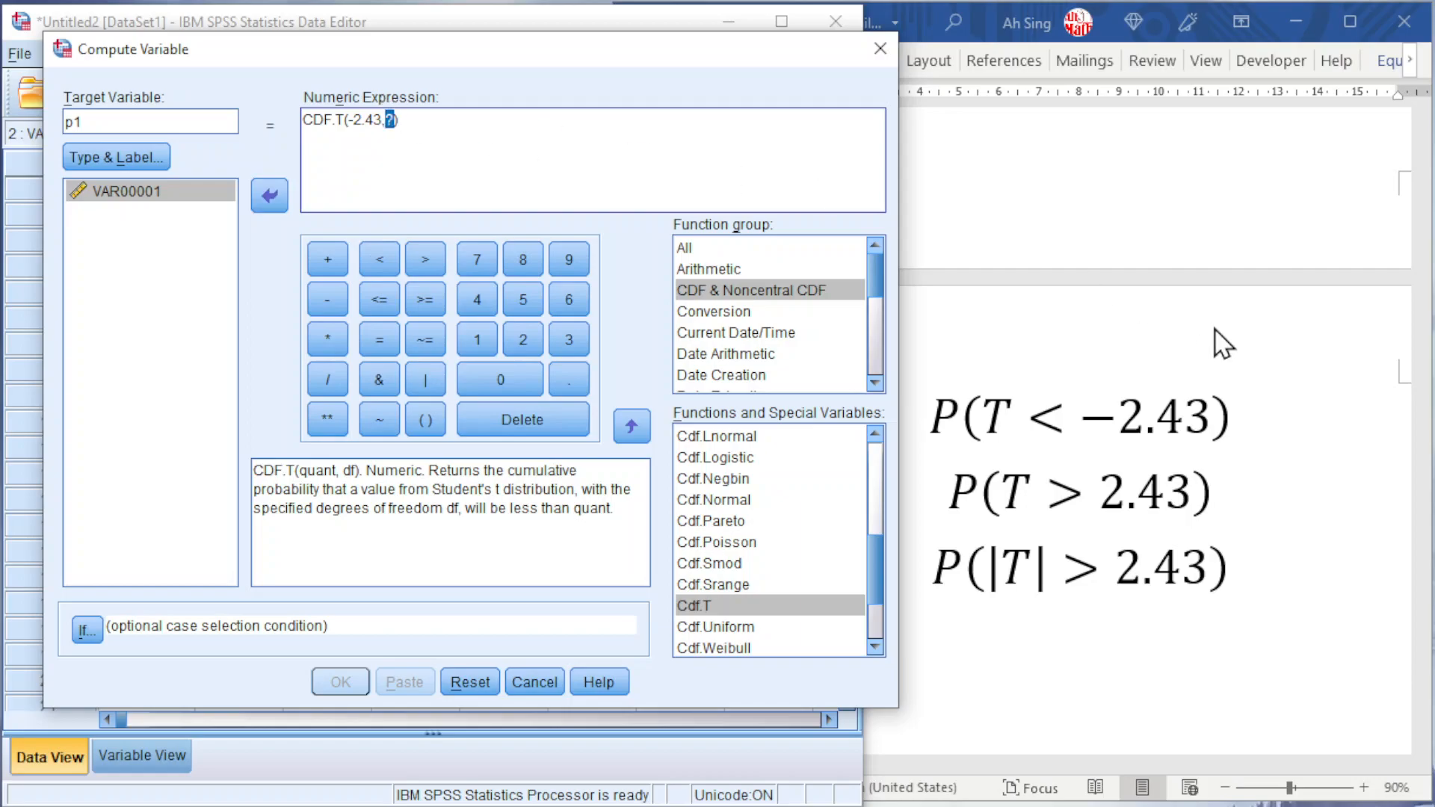
pyautogui.scroll(10, 1259, 369)
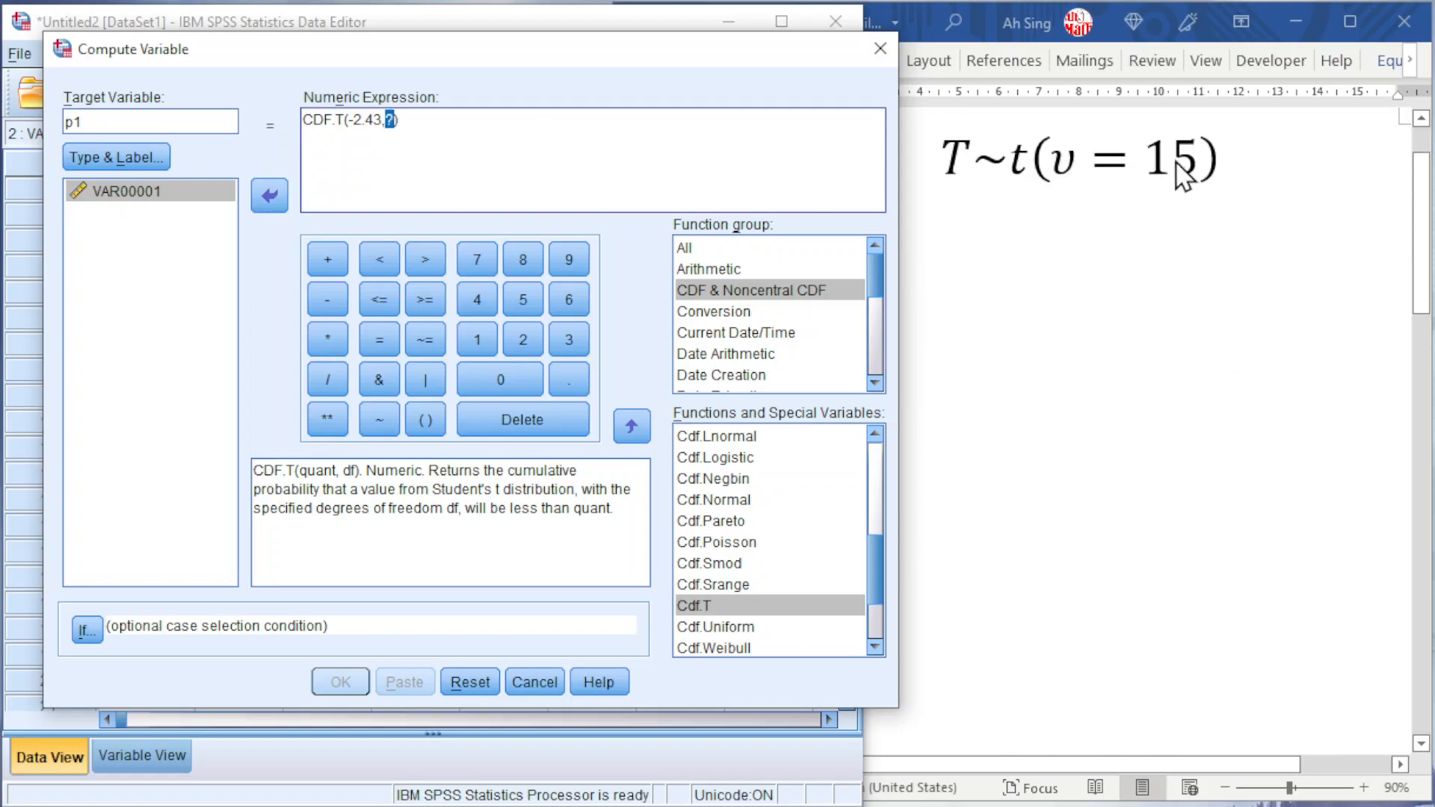
pyautogui.write('15')
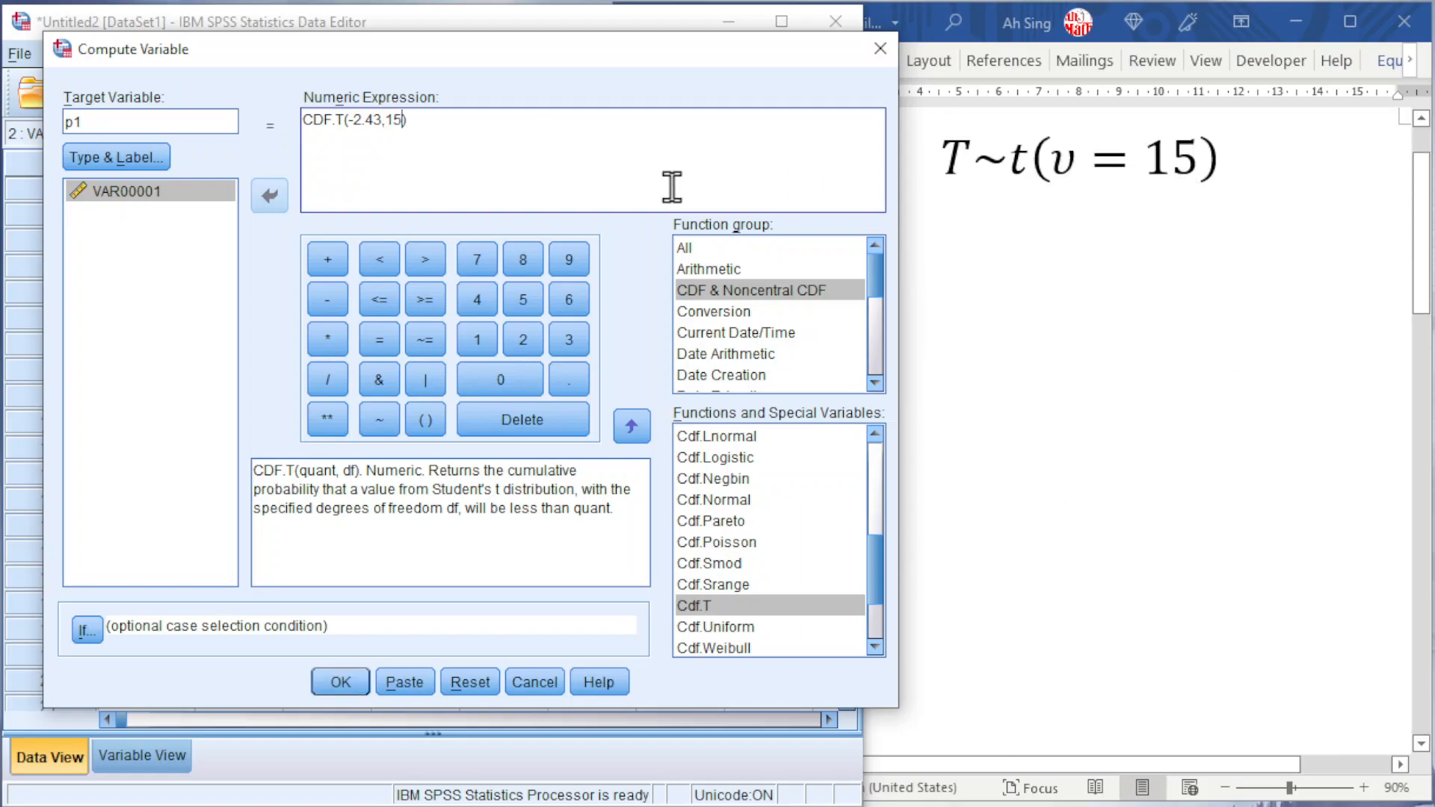
pyautogui.scroll(-10, 1150, 442)
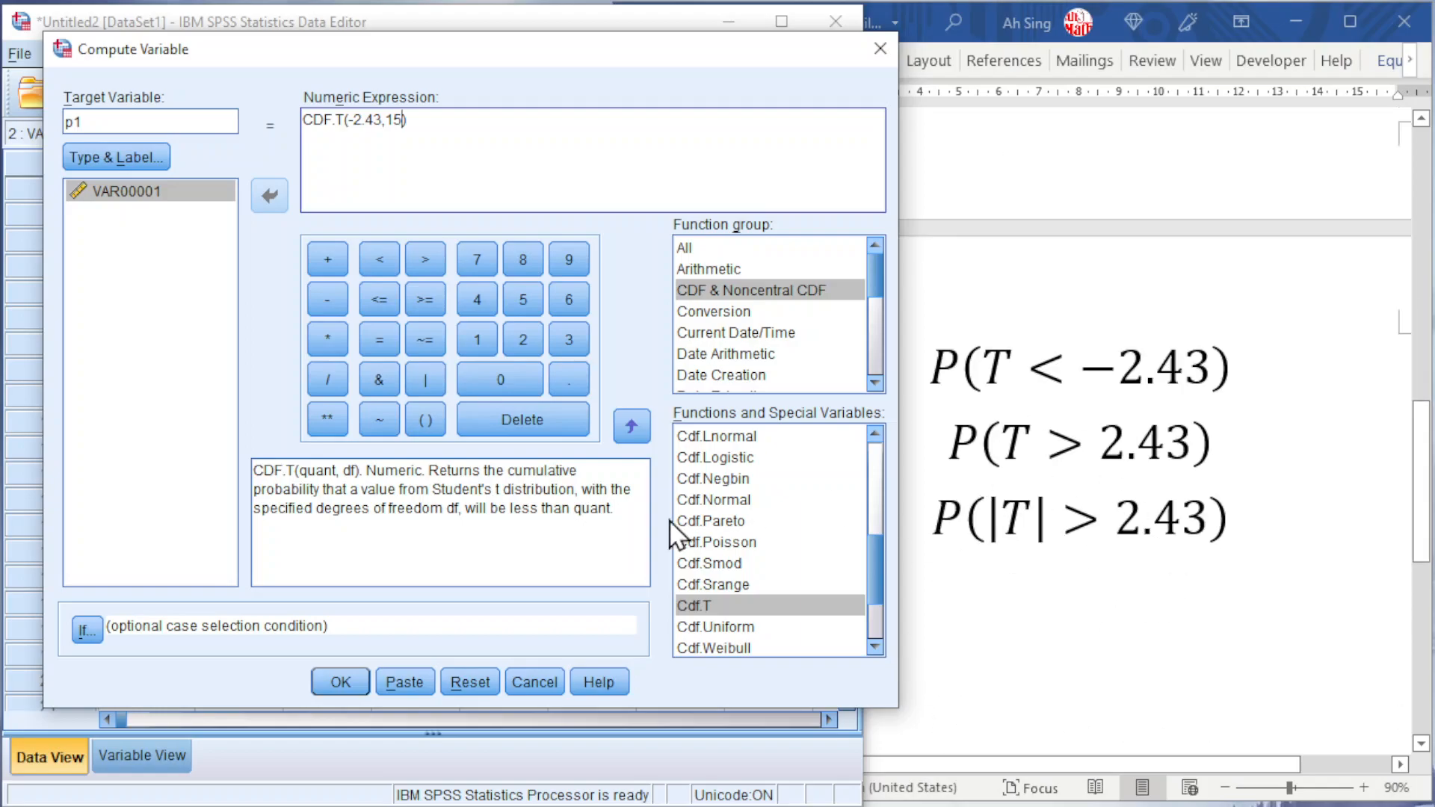
pyautogui.click(338, 683)
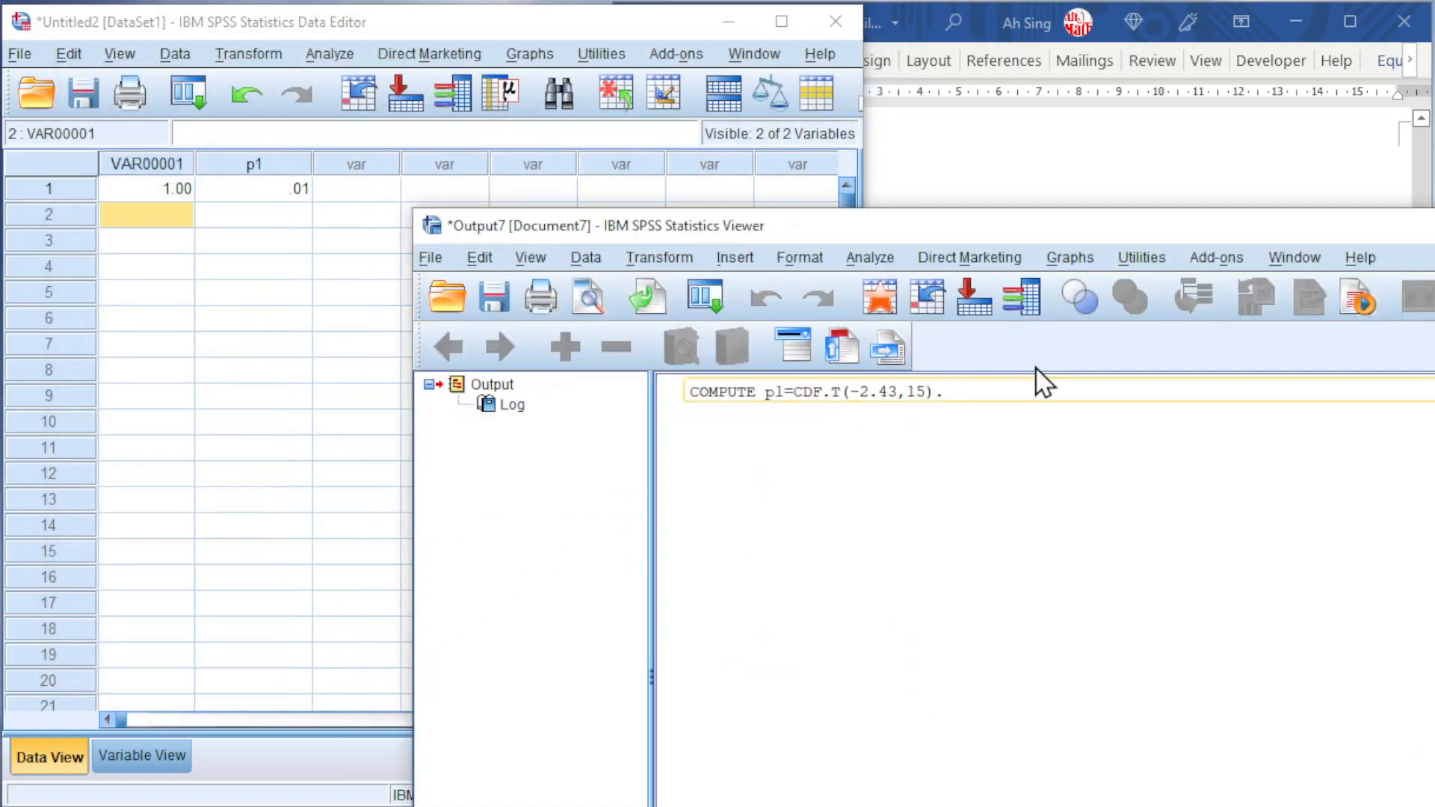
pyautogui.hotkey('alt', 'F4')
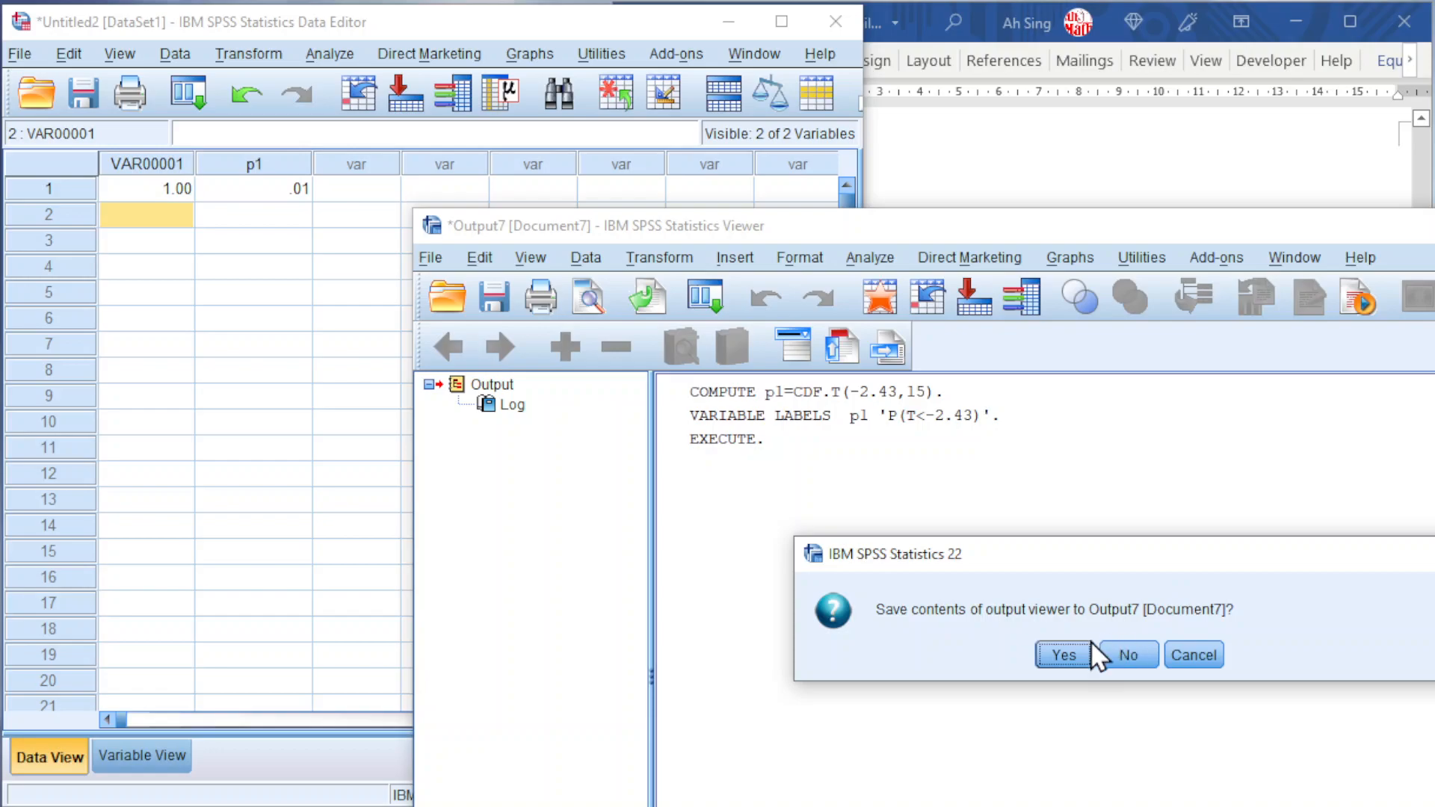
pyautogui.click(1129, 658)
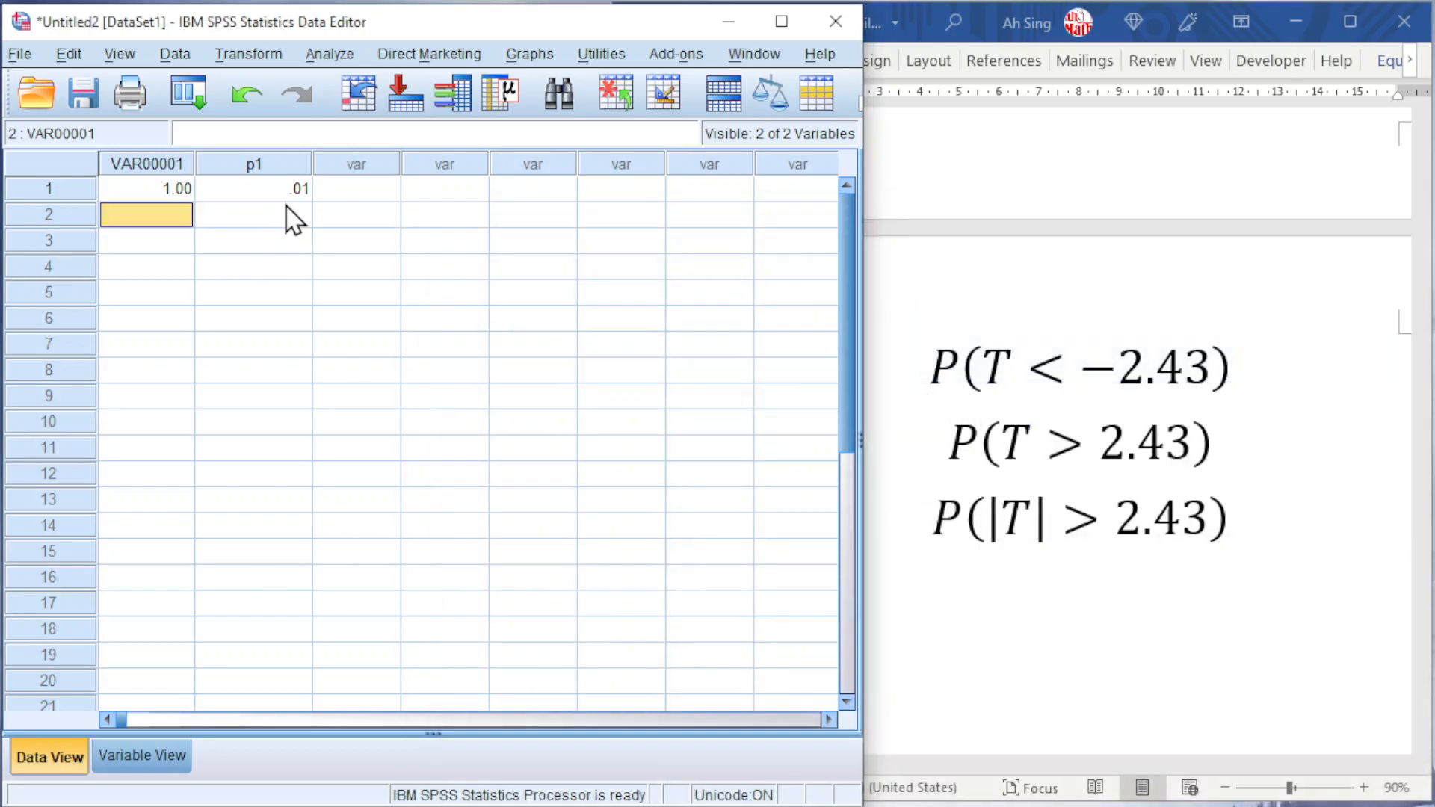
# - Set the number of decimals for p1 to 7 and return to the data values
pyautogui.click(126, 757)
pyautogui.click(455, 184)
pyautogui.click(455, 179)
pyautogui.click(455, 180)
pyautogui.click(456, 179)
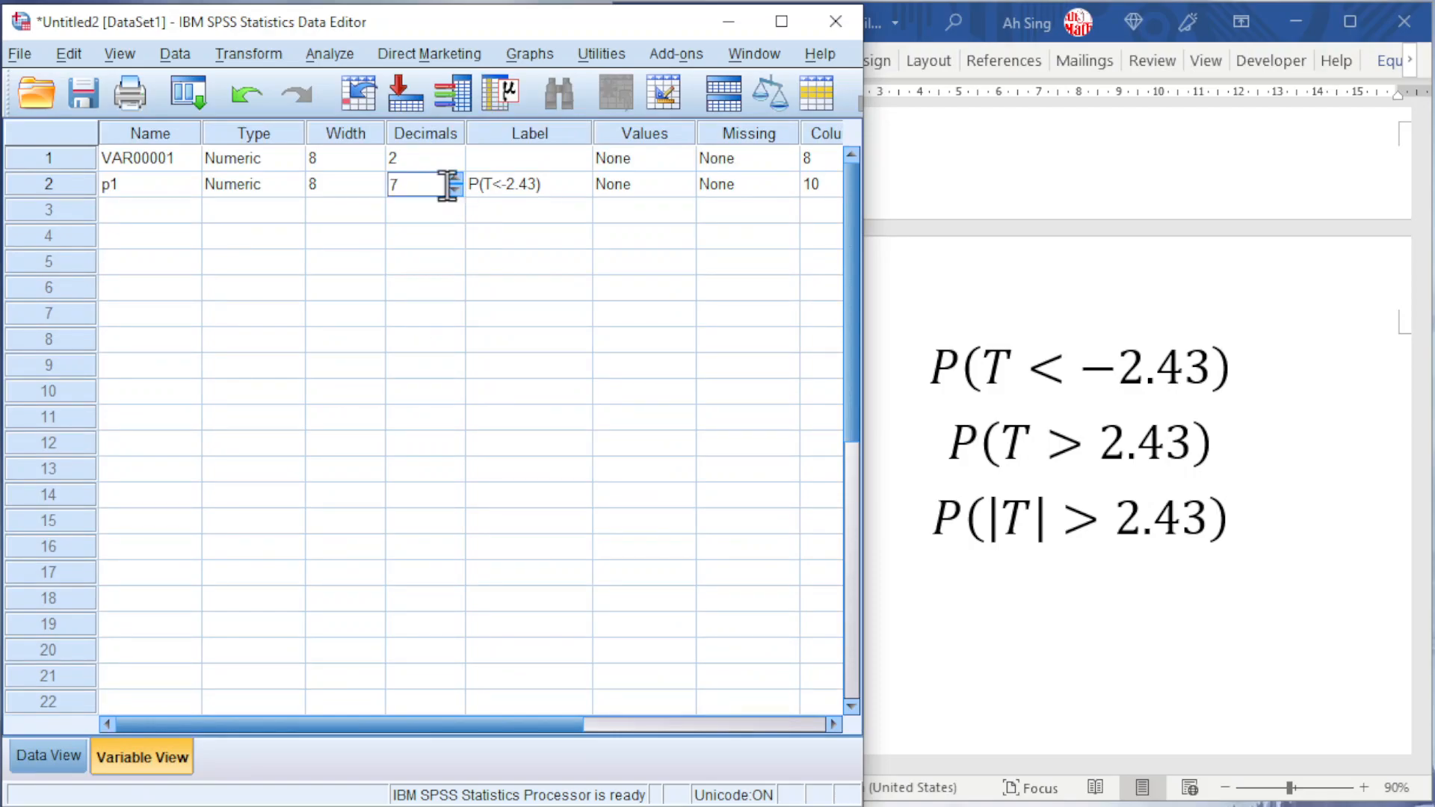
pyautogui.click(45, 757)
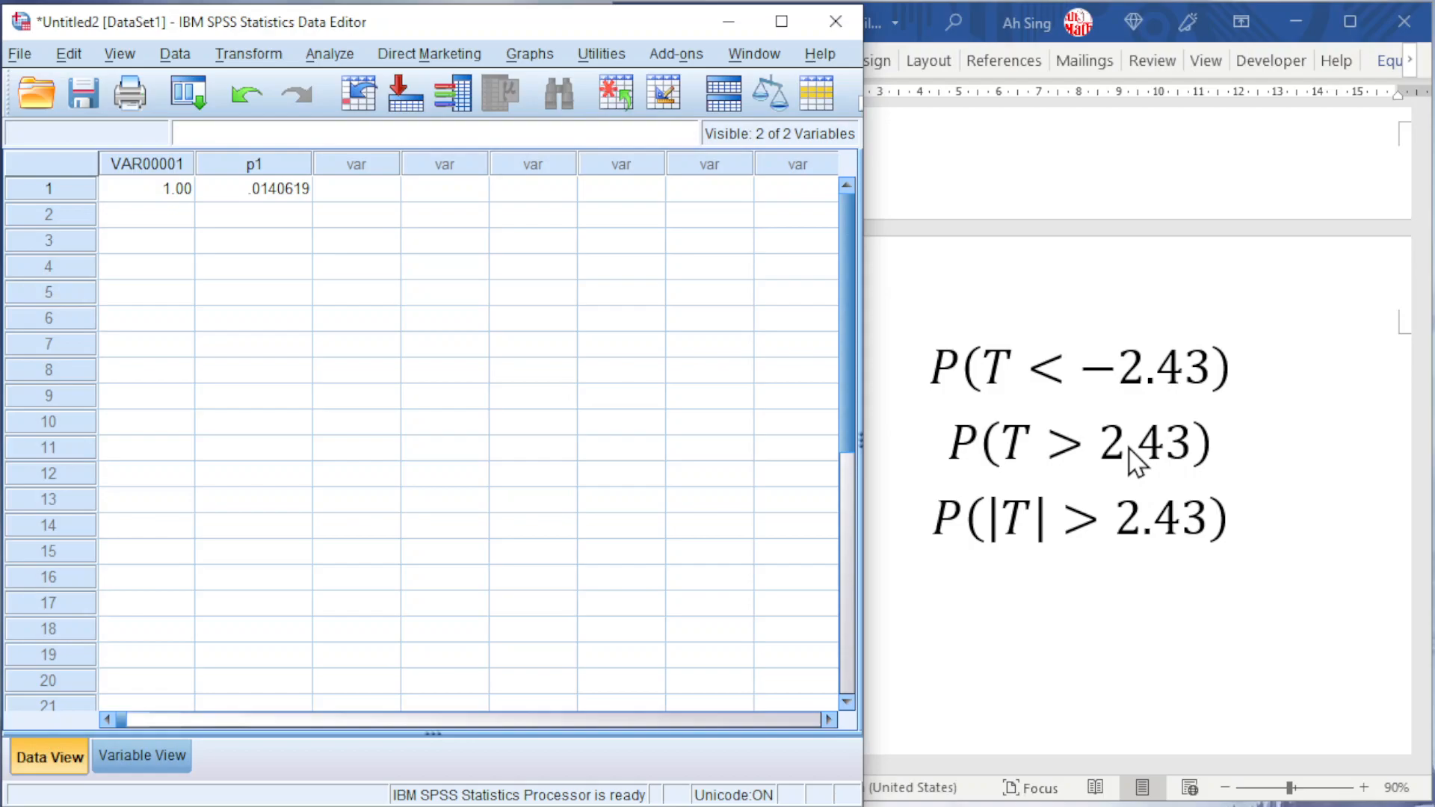
# - Start computing a second variable with target name p2 and change its label to P(T>2.43)
pyautogui.click(238, 52)
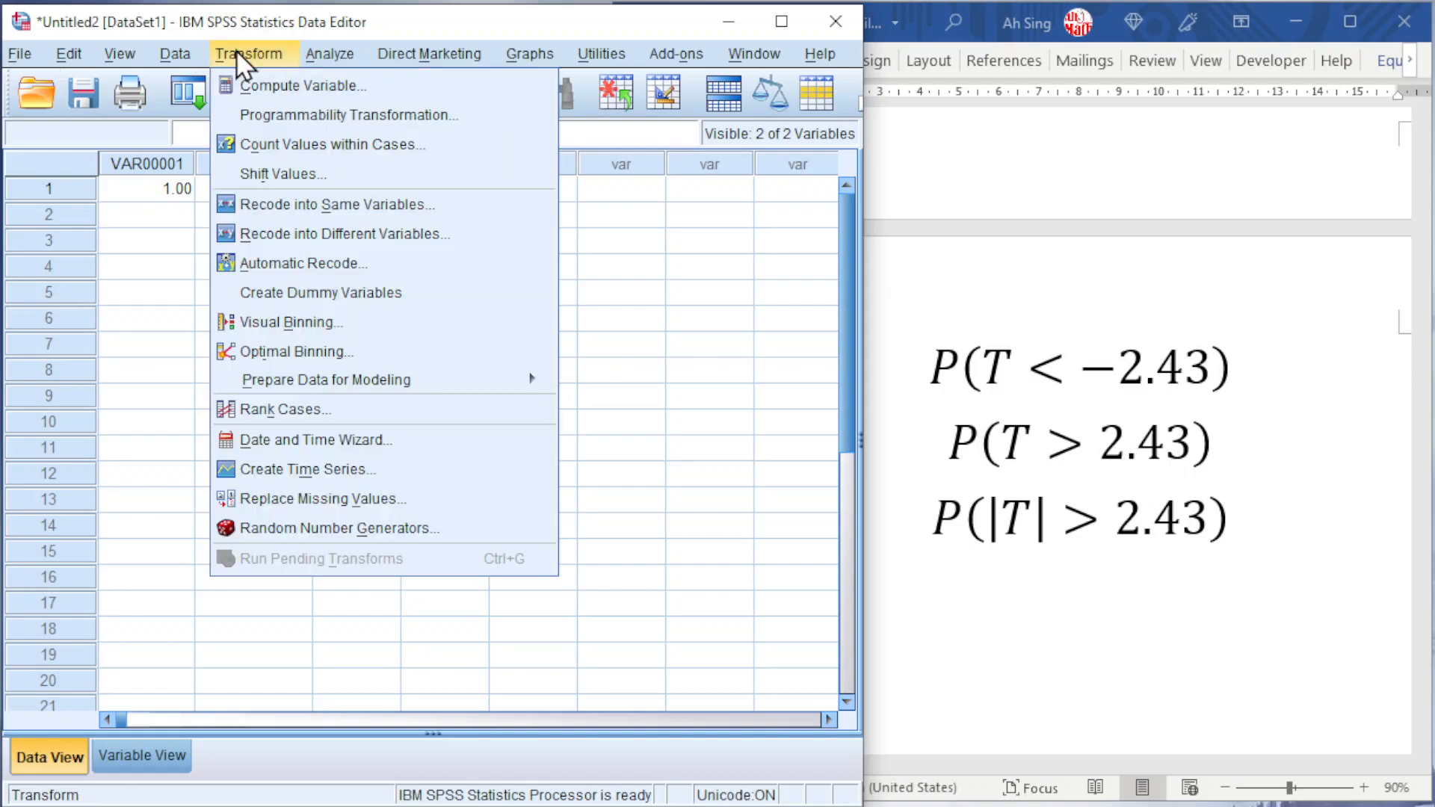
pyautogui.click(276, 87)
pyautogui.click(116, 123)
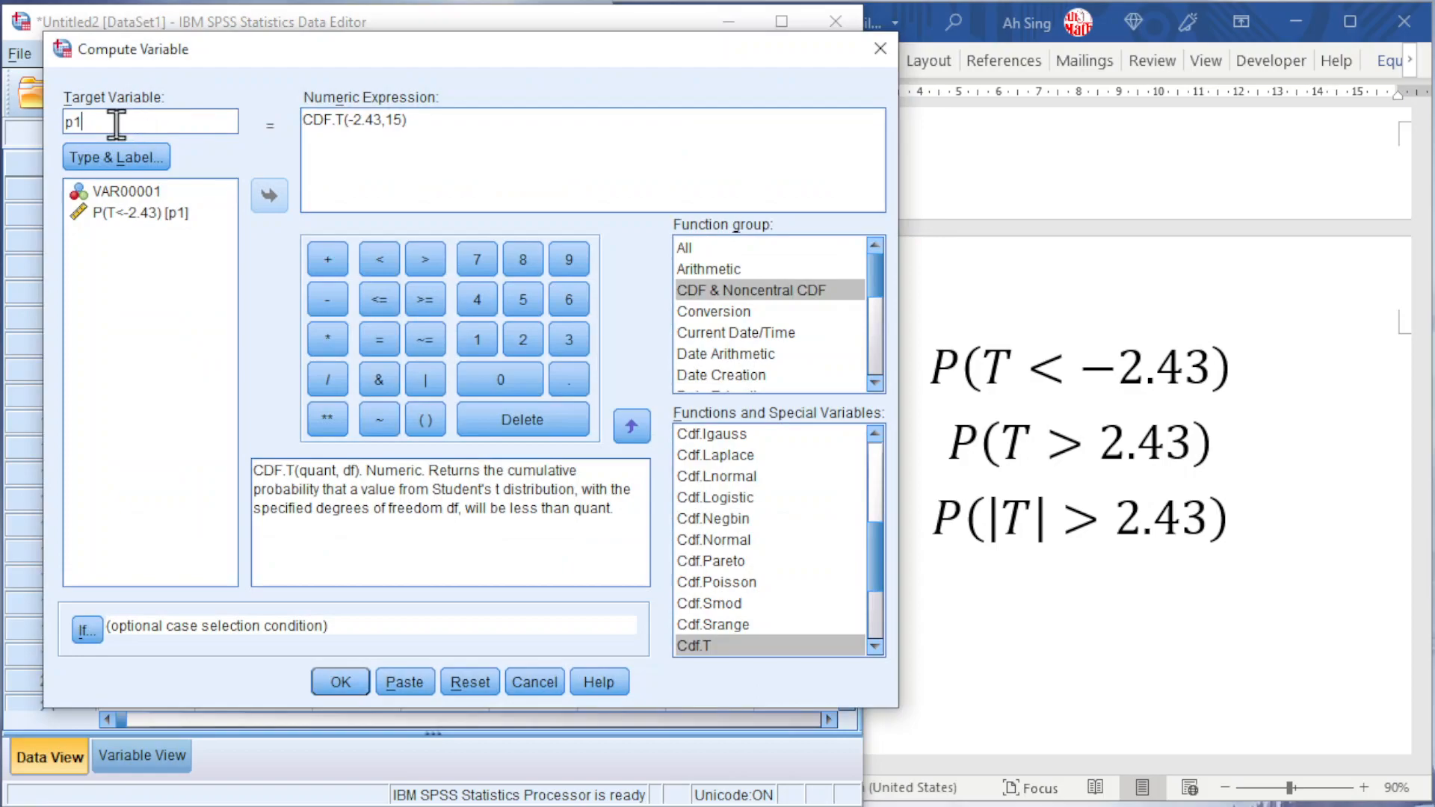
pyautogui.press('BackSpace')
pyautogui.write('2')
pyautogui.click(102, 158)
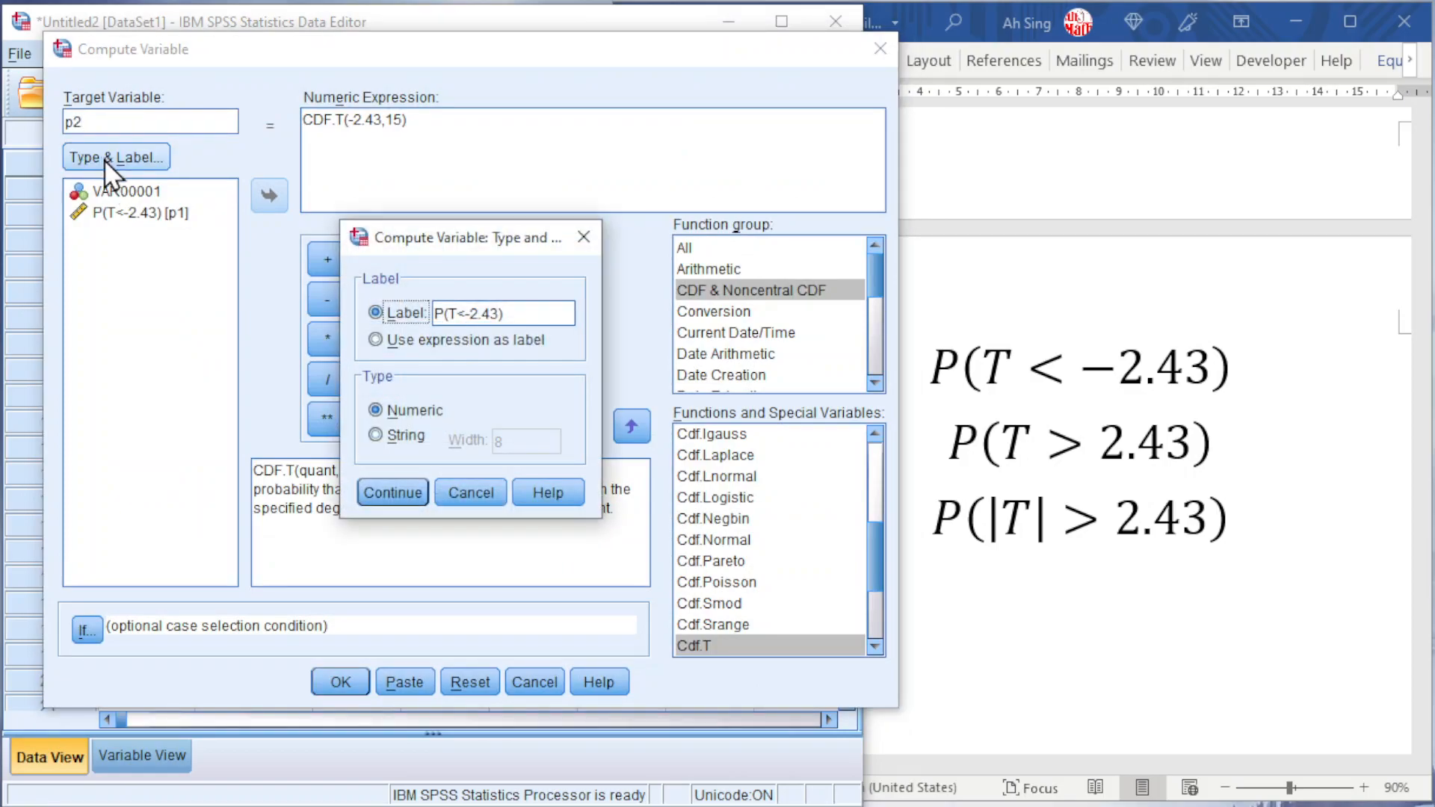
pyautogui.moveTo(459, 312); pyautogui.dragTo(471, 313)
pyautogui.write('>')
pyautogui.click(387, 493)
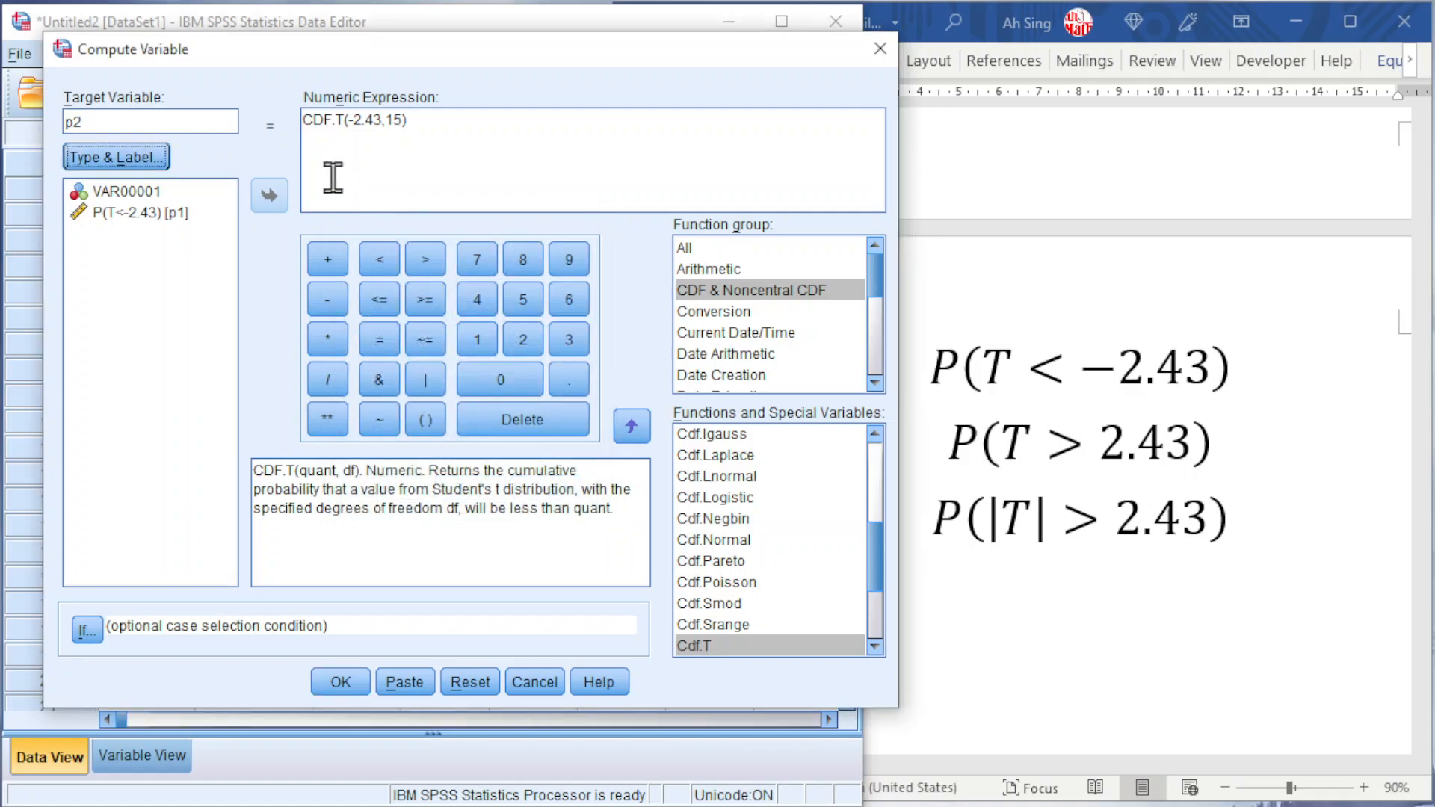
# - Compute p2 as 1-CDF.T(2.43,15) and close the resulting output without saving it
pyautogui.click(304, 119)
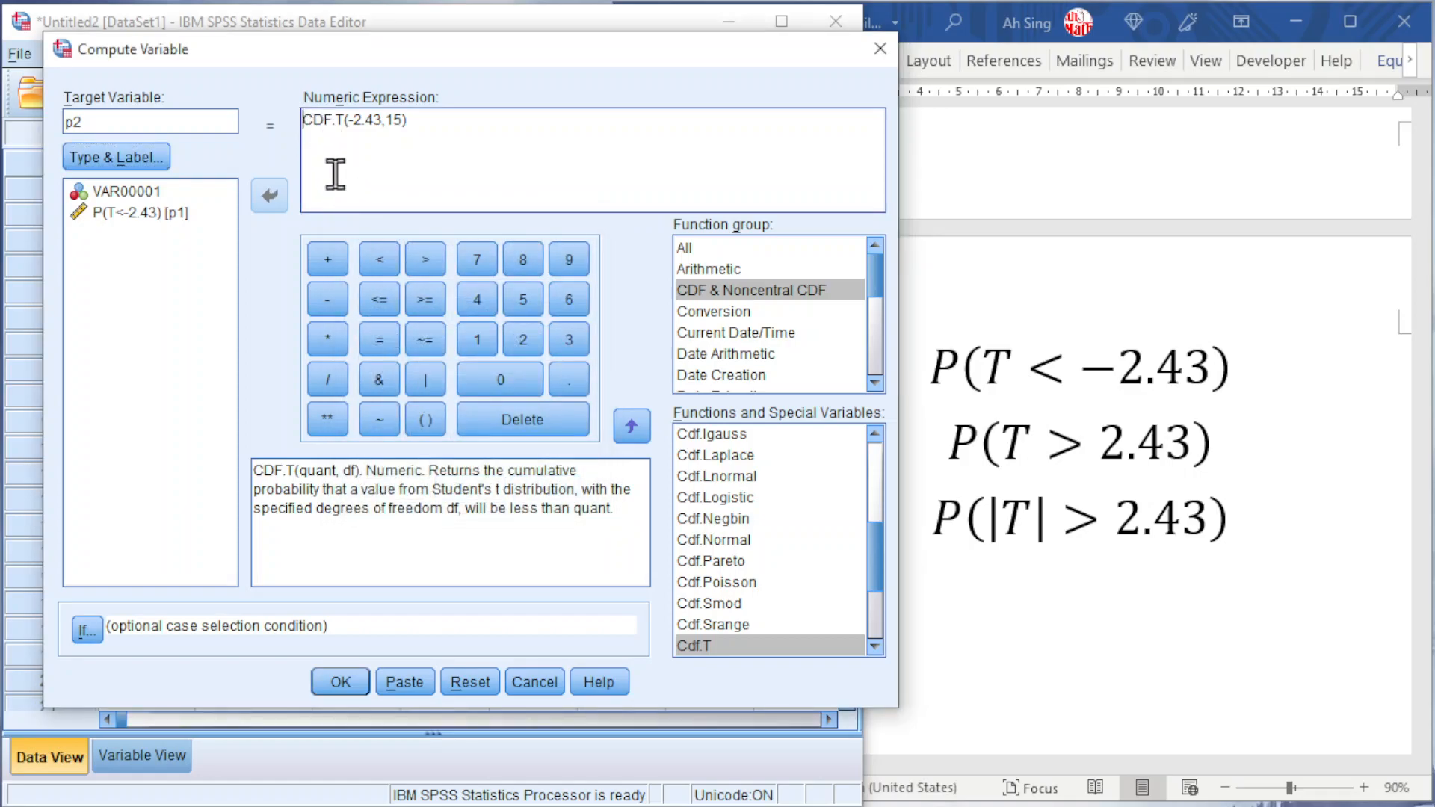
pyautogui.write('1-')
pyautogui.moveTo(364, 120); pyautogui.dragTo(359, 119)
pyautogui.click(516, 420)
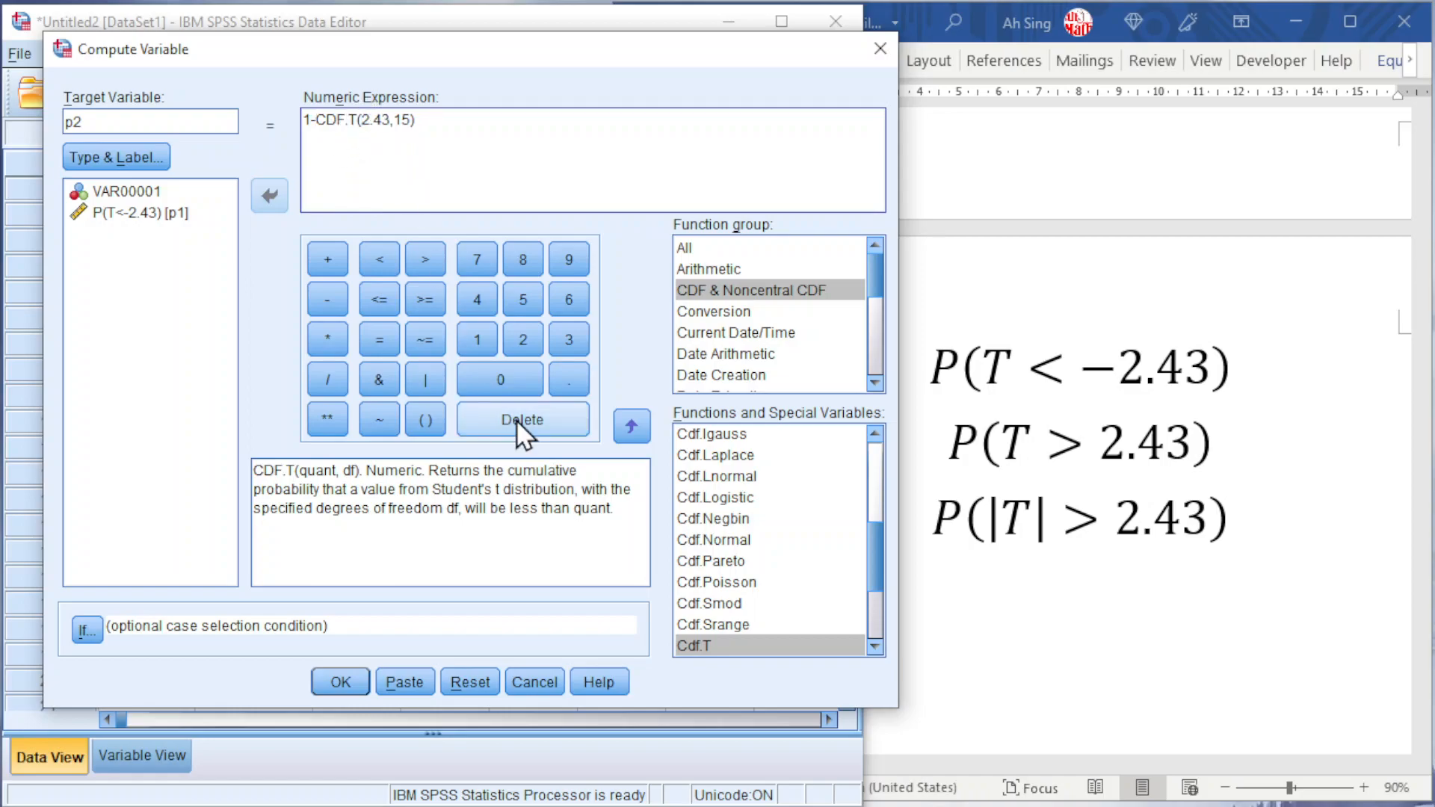
pyautogui.click(338, 681)
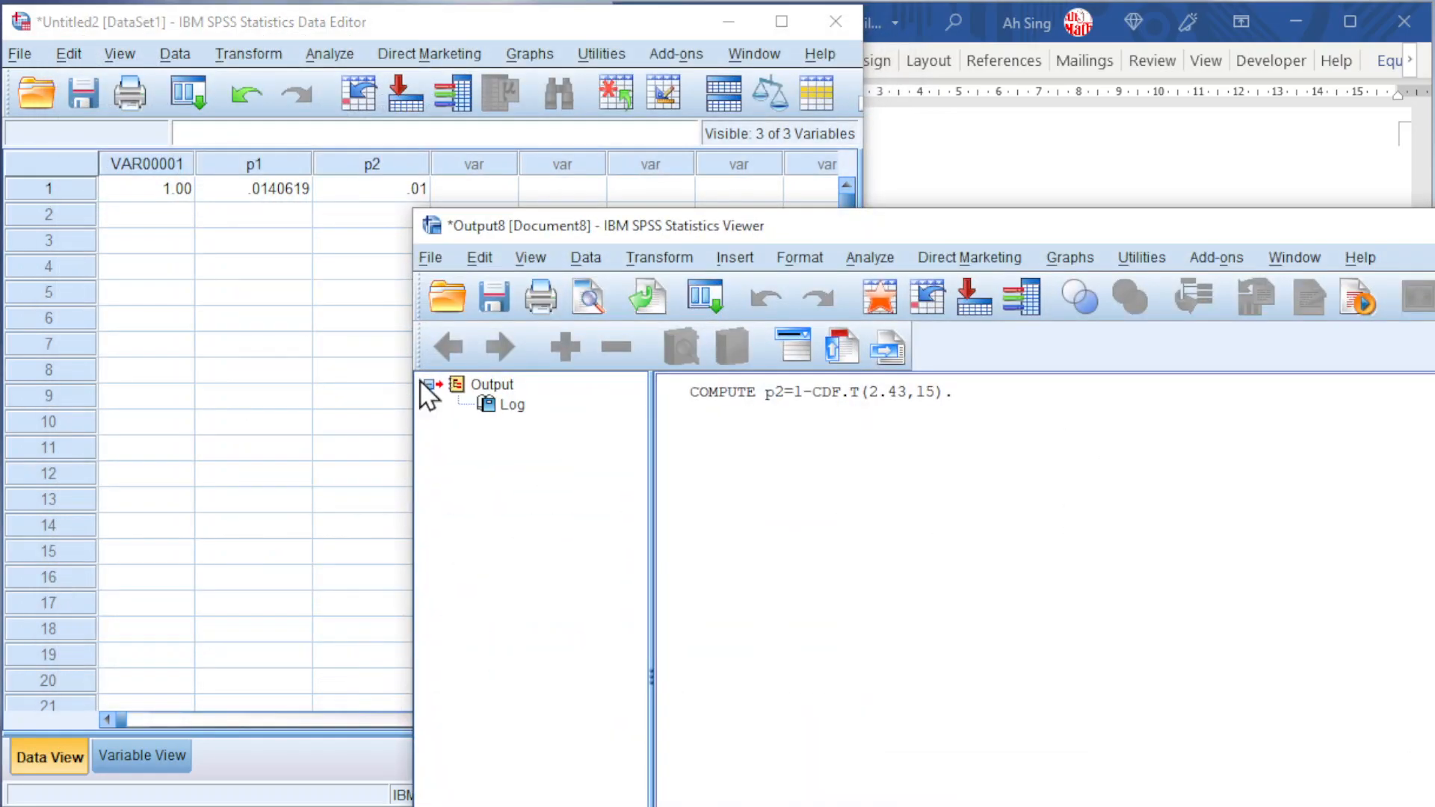
pyautogui.hotkey('alt', 'F4')
pyautogui.click(1130, 656)
# - Set the number of decimals for p2 to 7 and return to the data values
pyautogui.click(128, 756)
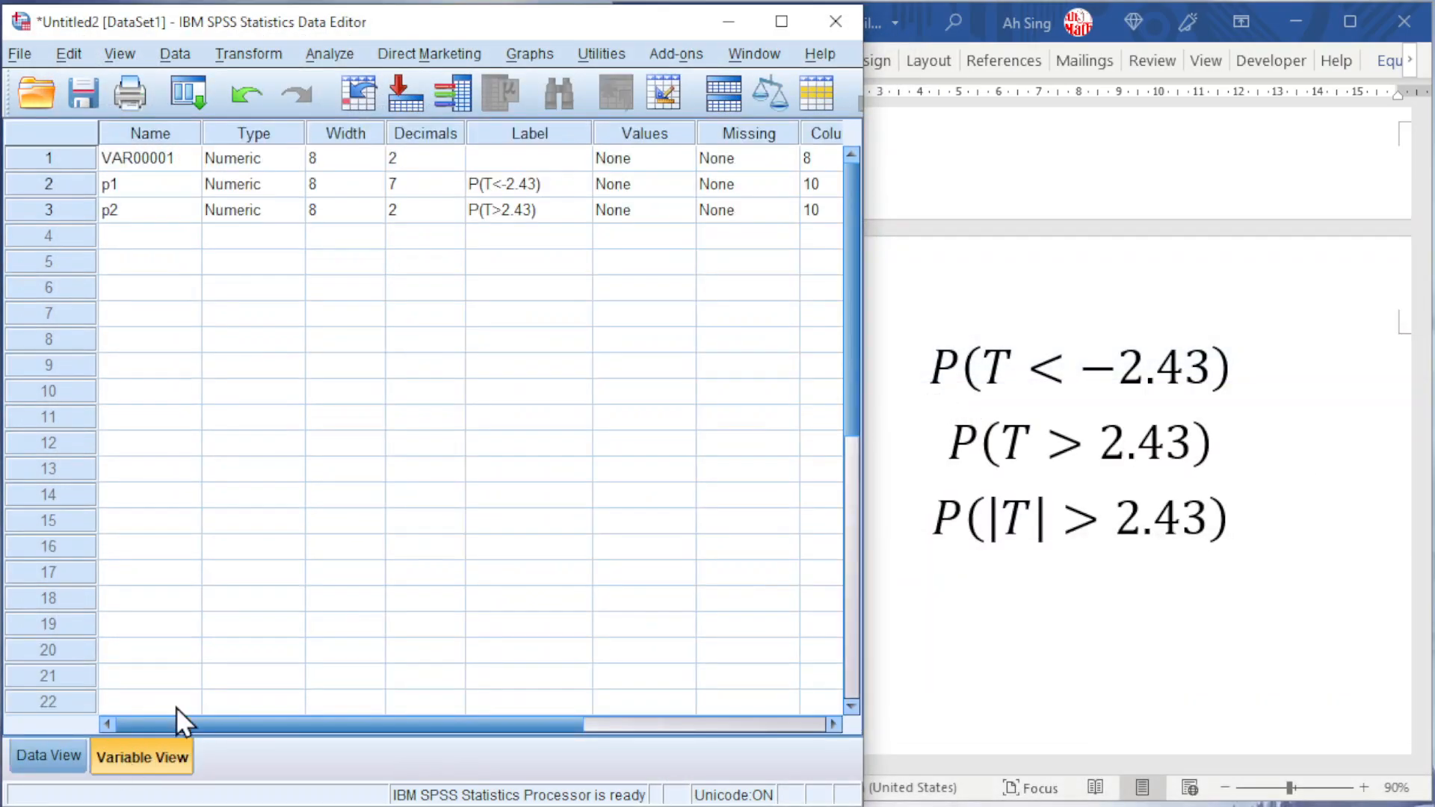
pyautogui.click(460, 207)
pyautogui.click(455, 205)
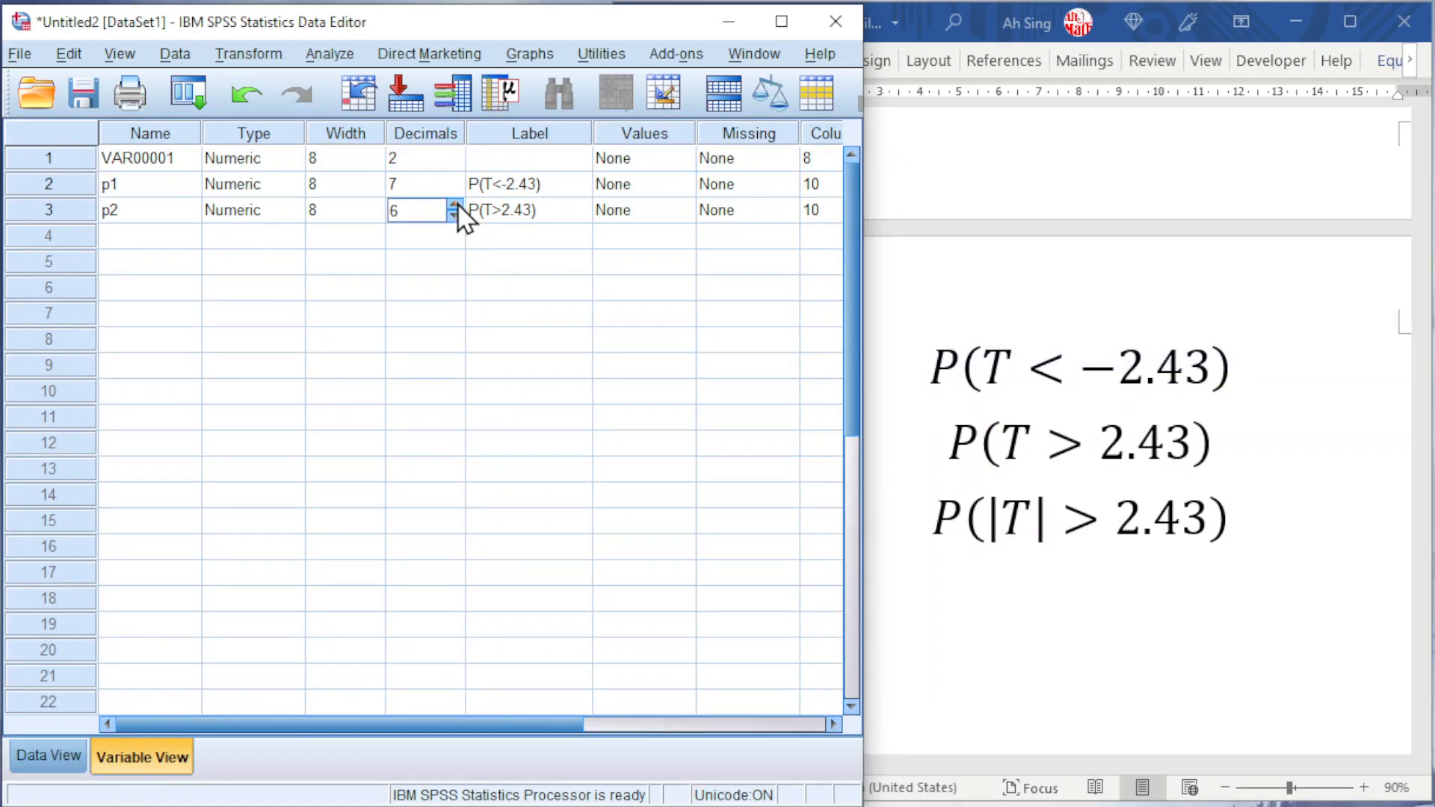
pyautogui.click(24, 755)
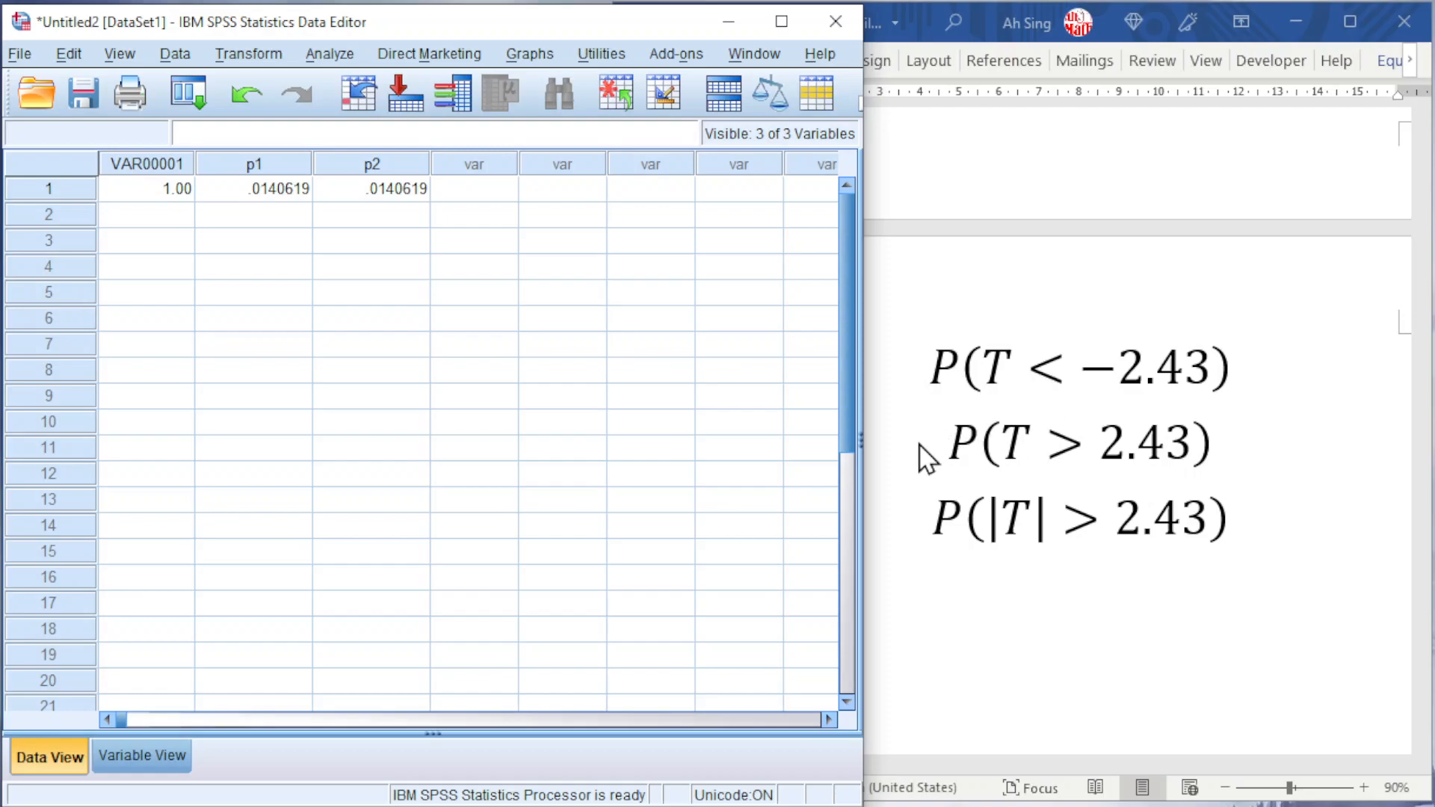
# - Start computing a third variable with target name p3 and change its label to P(|T|>2.43)
pyautogui.click(262, 57)
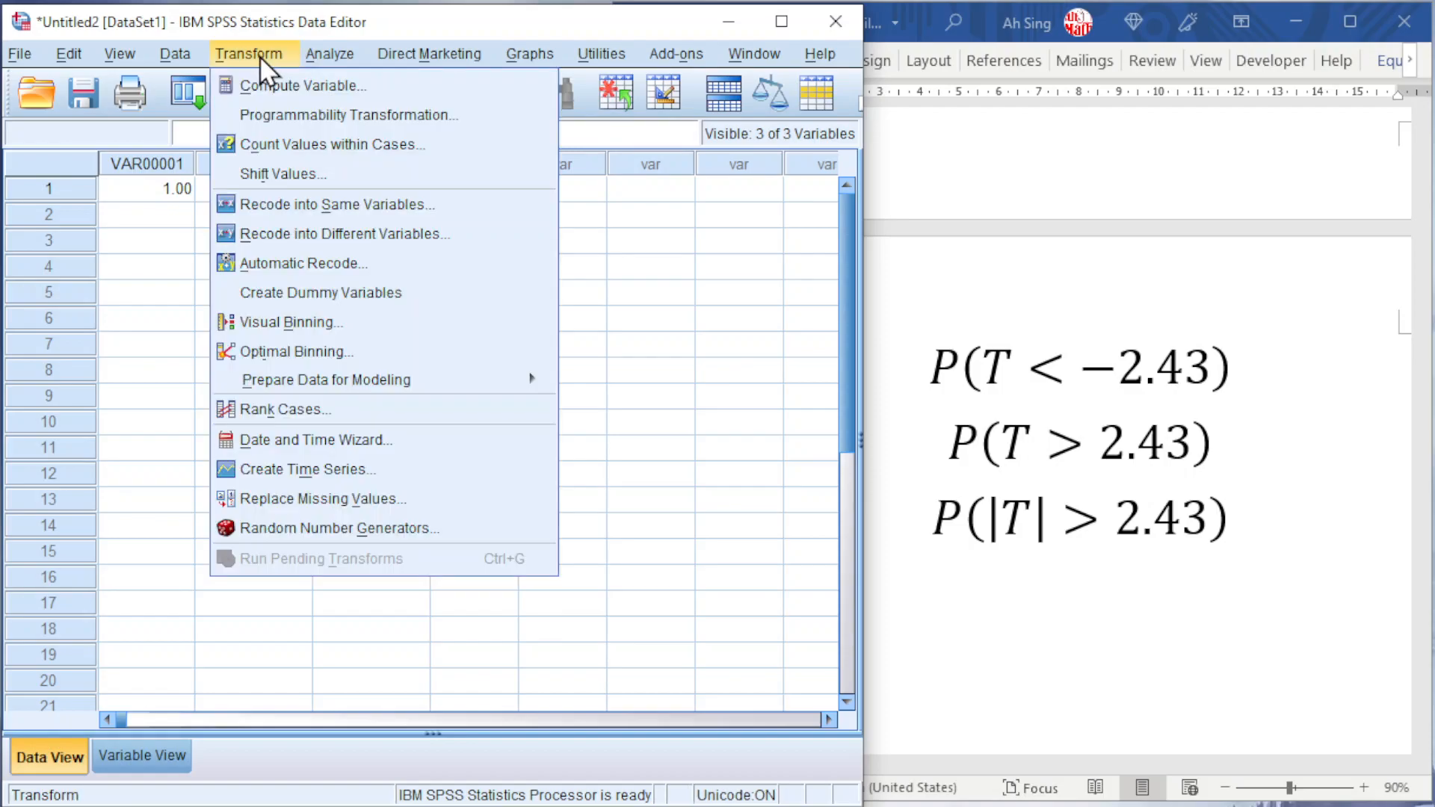
pyautogui.click(273, 88)
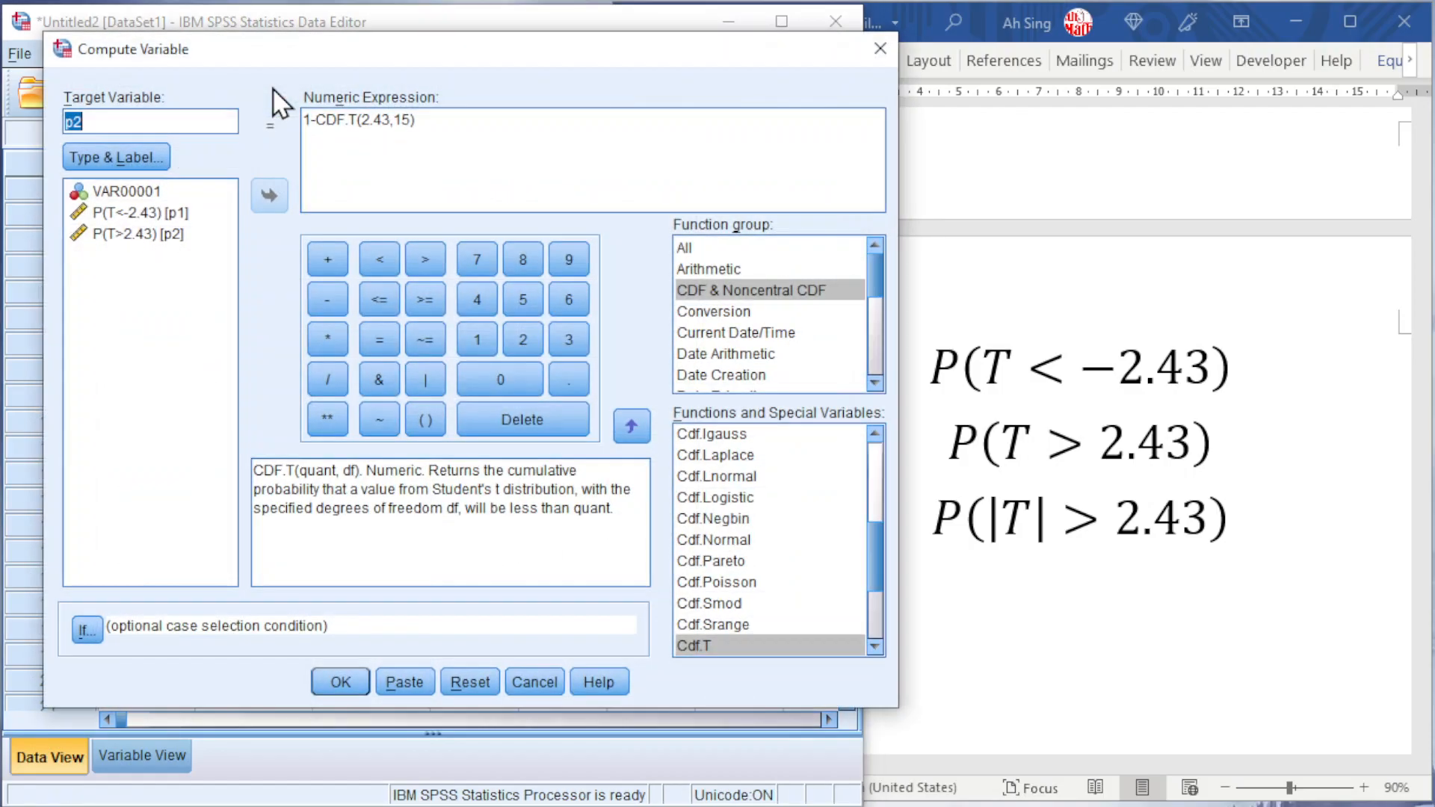
pyautogui.click(123, 120)
pyautogui.press('BackSpace')
pyautogui.write('3')
pyautogui.click(101, 161)
pyautogui.click(453, 314)
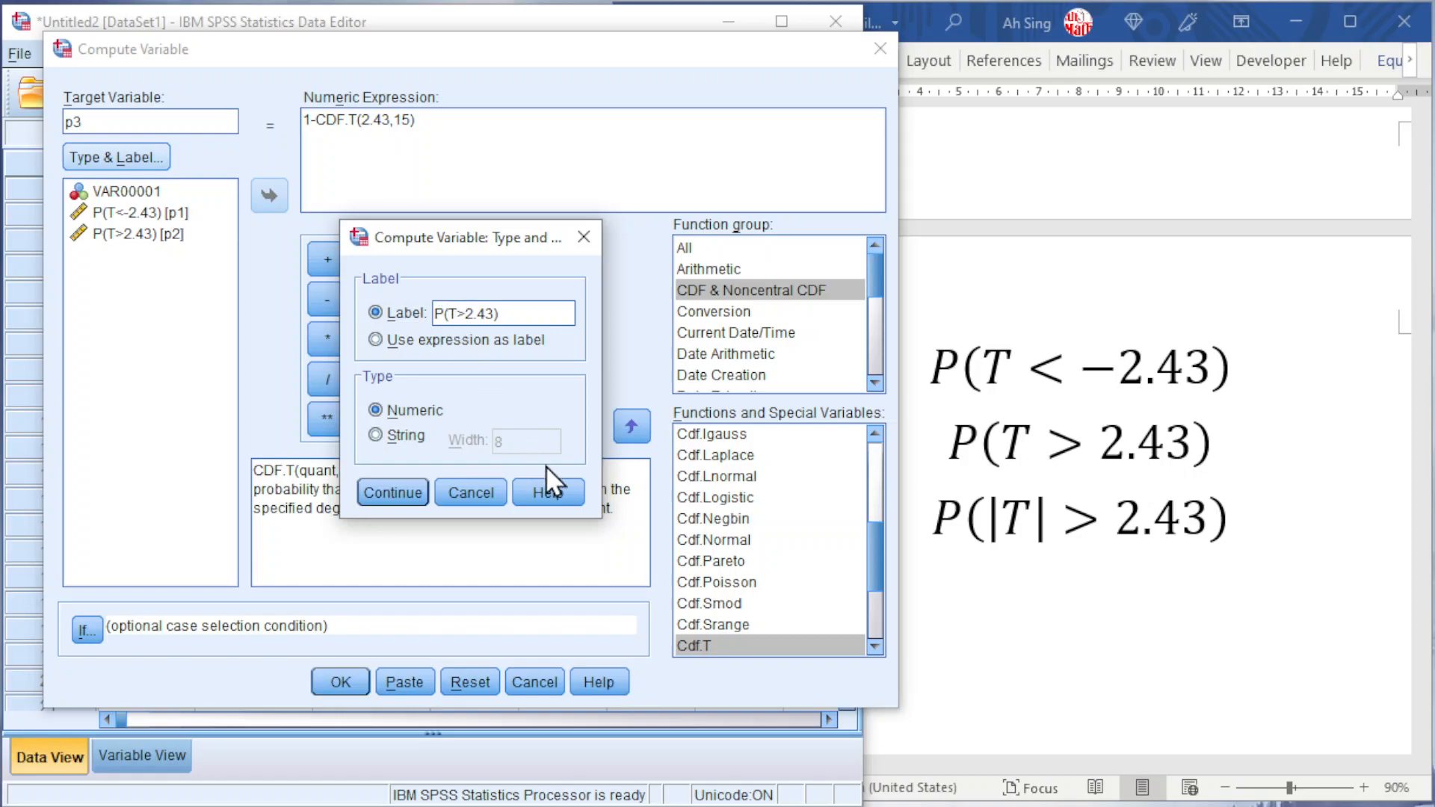
pyautogui.write('|T|')
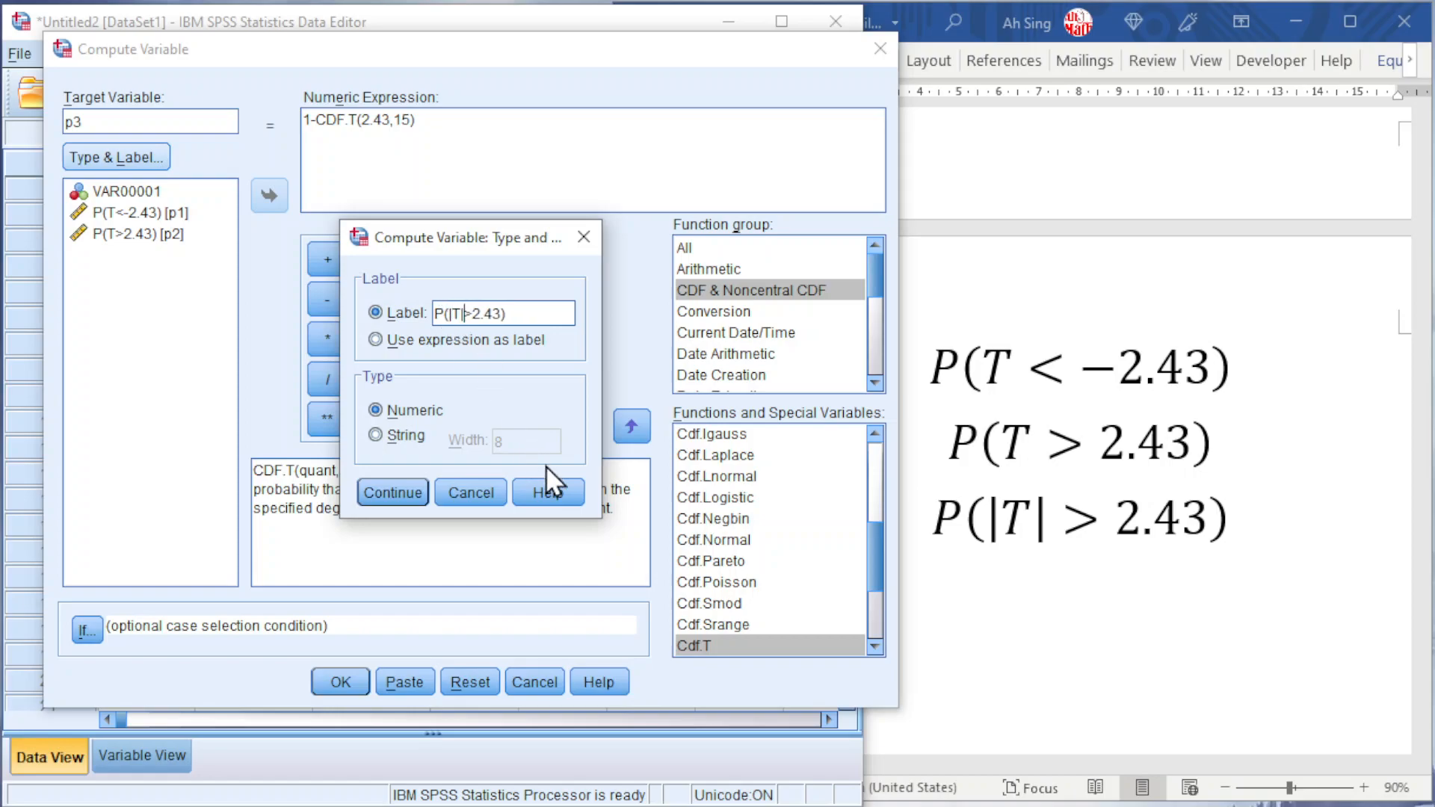
pyautogui.click(385, 492)
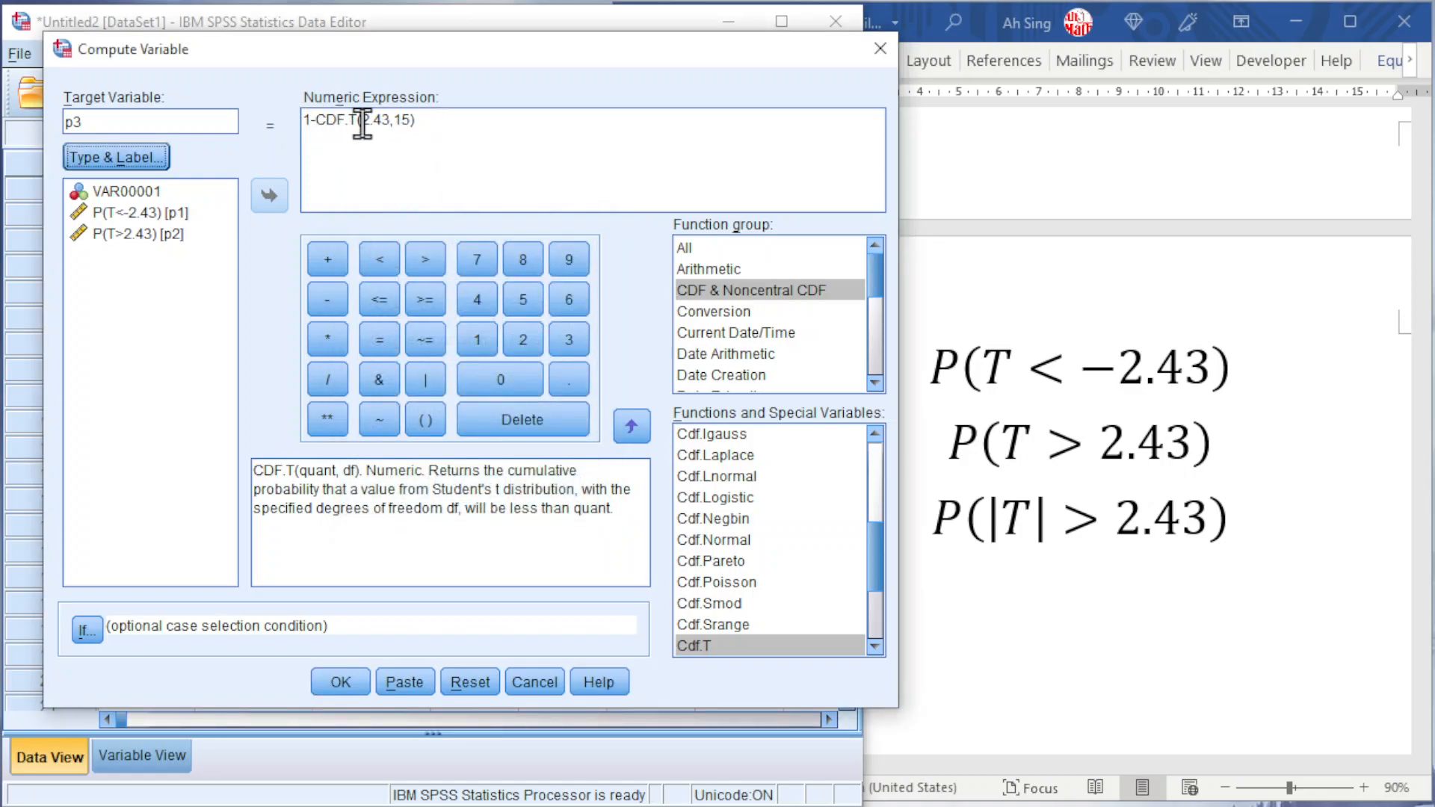
# - Compute p3 as 2*(1-CDF.T(2.43,15)) and close the resulting output without saving it
pyautogui.click(304, 119)
pyautogui.write('2')
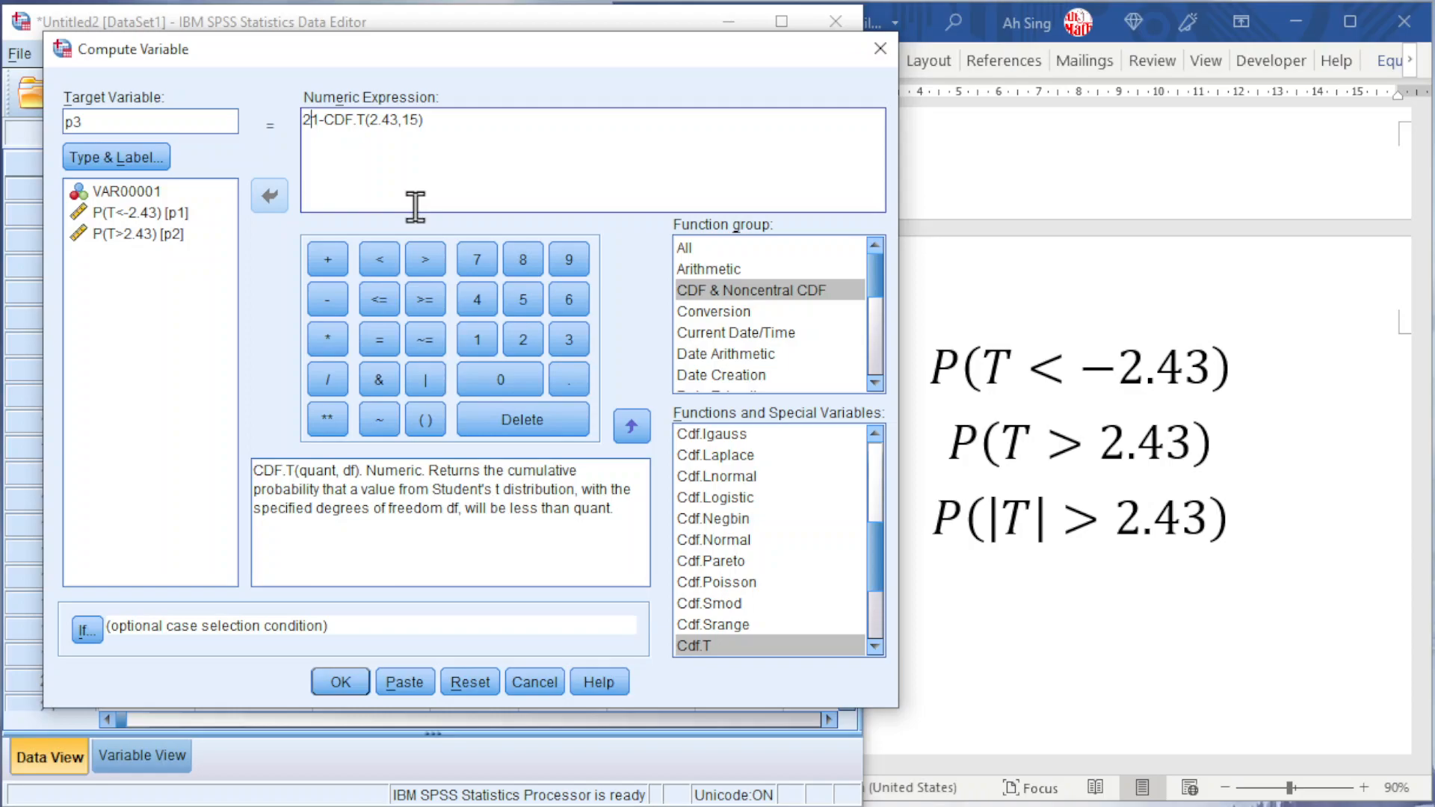
pyautogui.write('*')
pyautogui.write('(')
pyautogui.press('End')
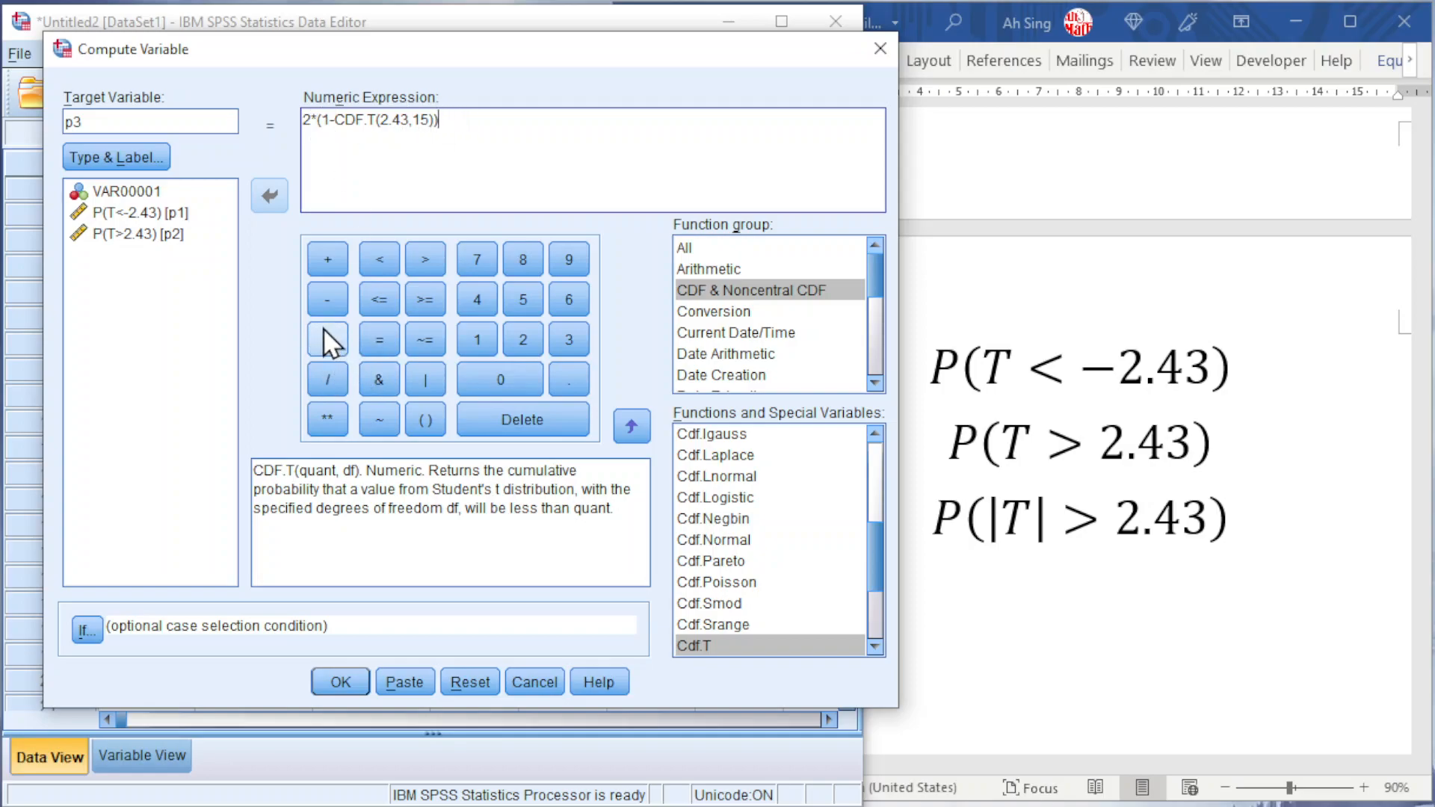
pyautogui.write(')')
pyautogui.click(339, 684)
pyautogui.click(1433, 226)
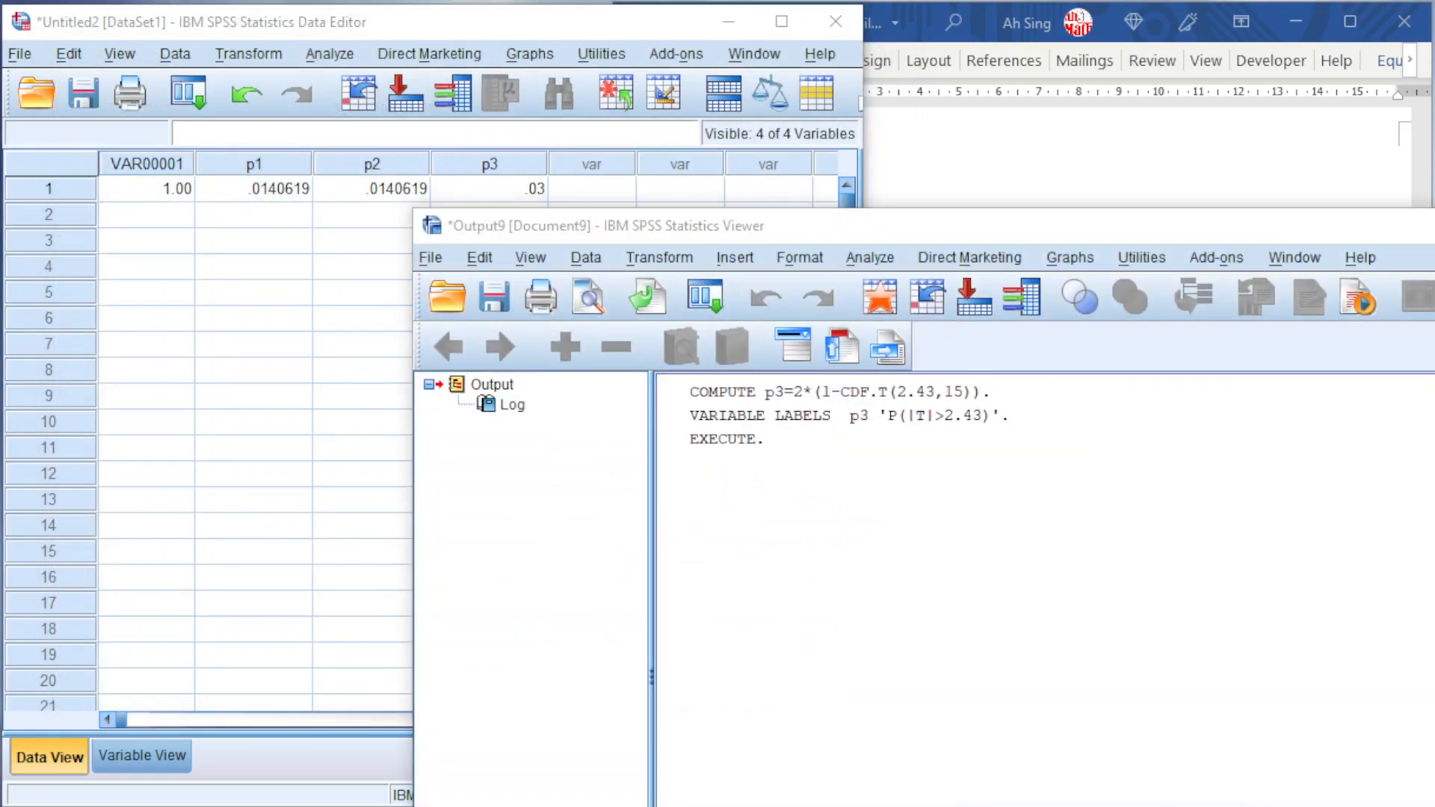
pyautogui.click(1122, 656)
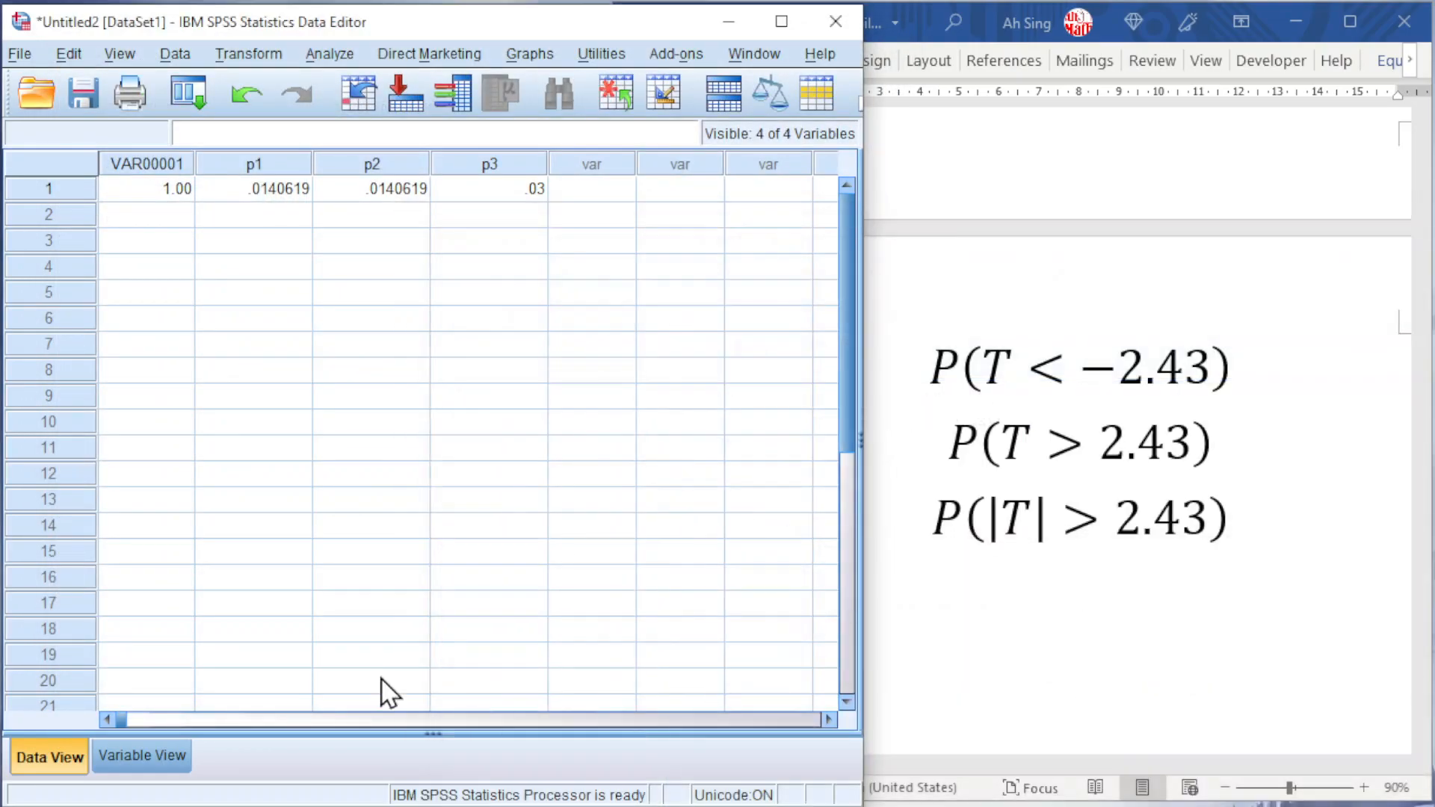
# - Set the number of decimals for p3 to 7 and return to the data values
pyautogui.click(149, 755)
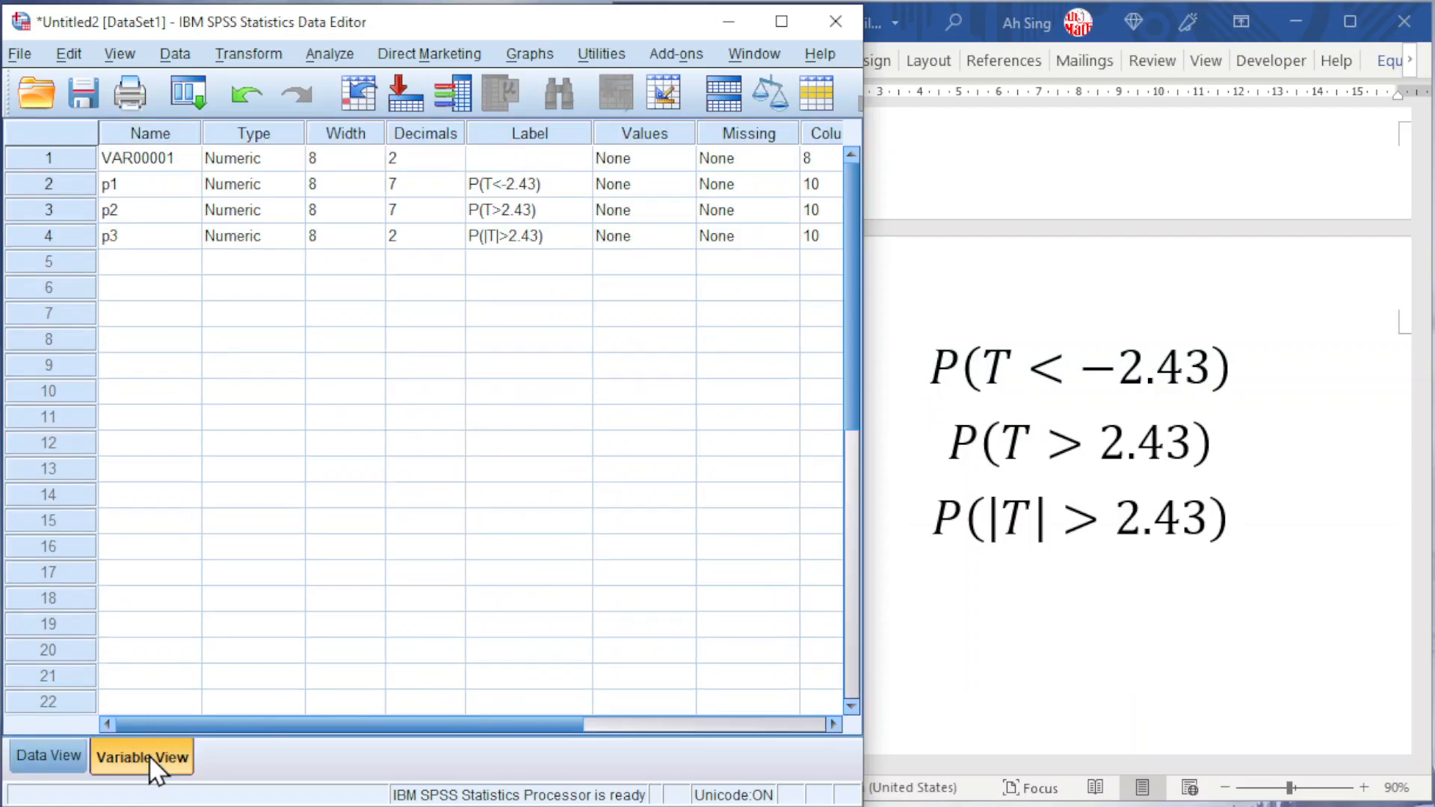
pyautogui.click(458, 238)
pyautogui.click(453, 231)
pyautogui.hotkey('ctrl', 't')
# - Start computing a new variable with target name c1 and replace its label with P(T<k)=0.15
pyautogui.scroll(-5, 1268, 449)
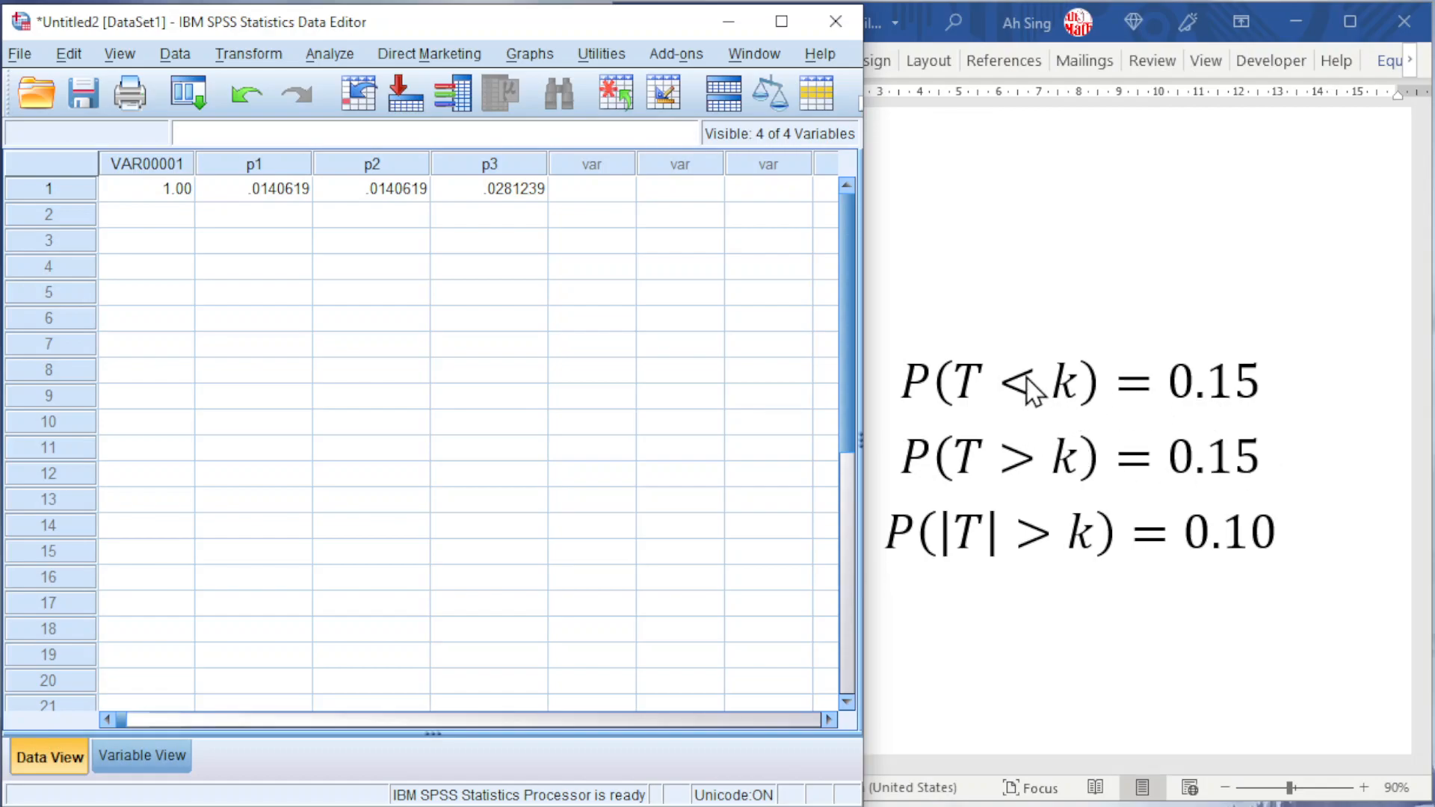
pyautogui.click(254, 55)
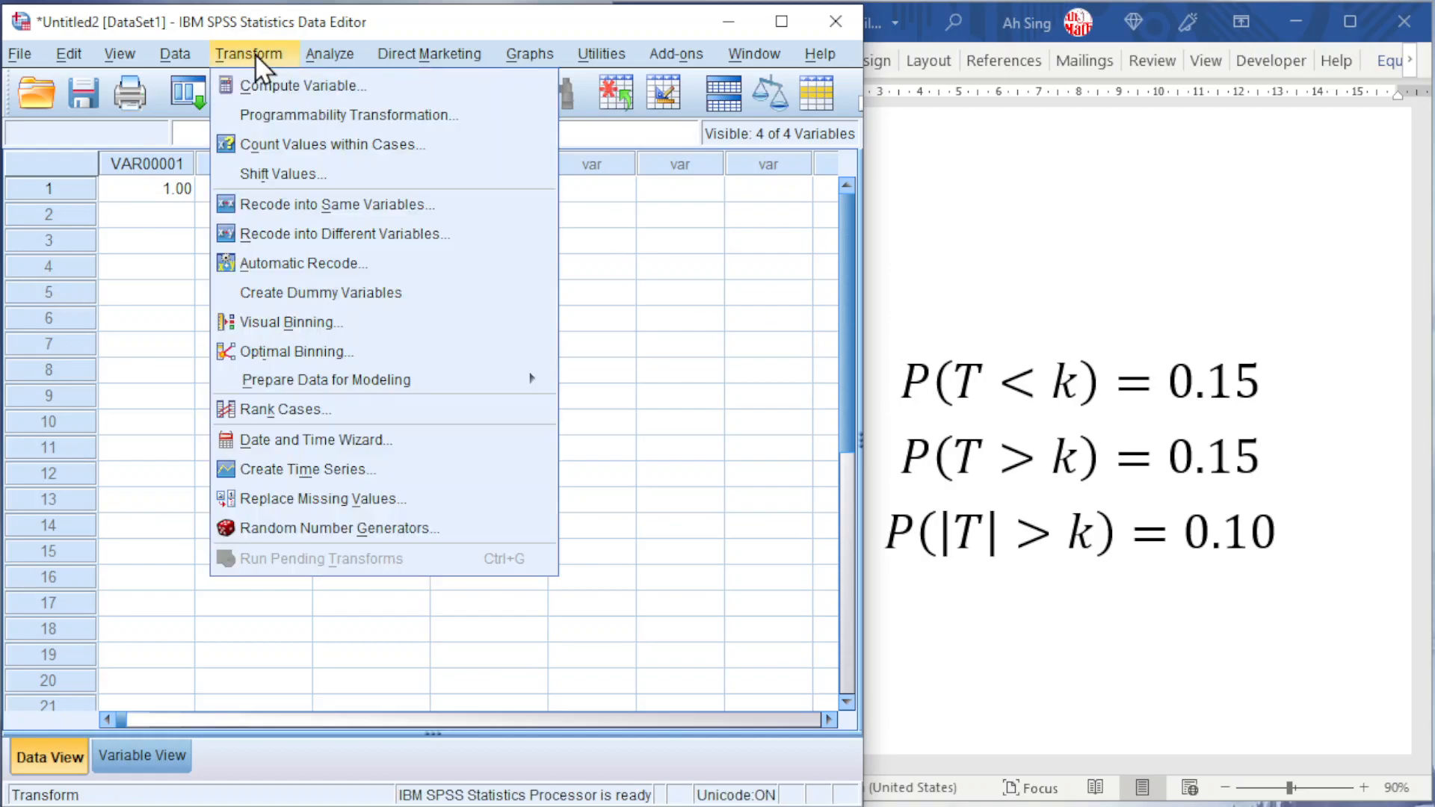
pyautogui.click(257, 87)
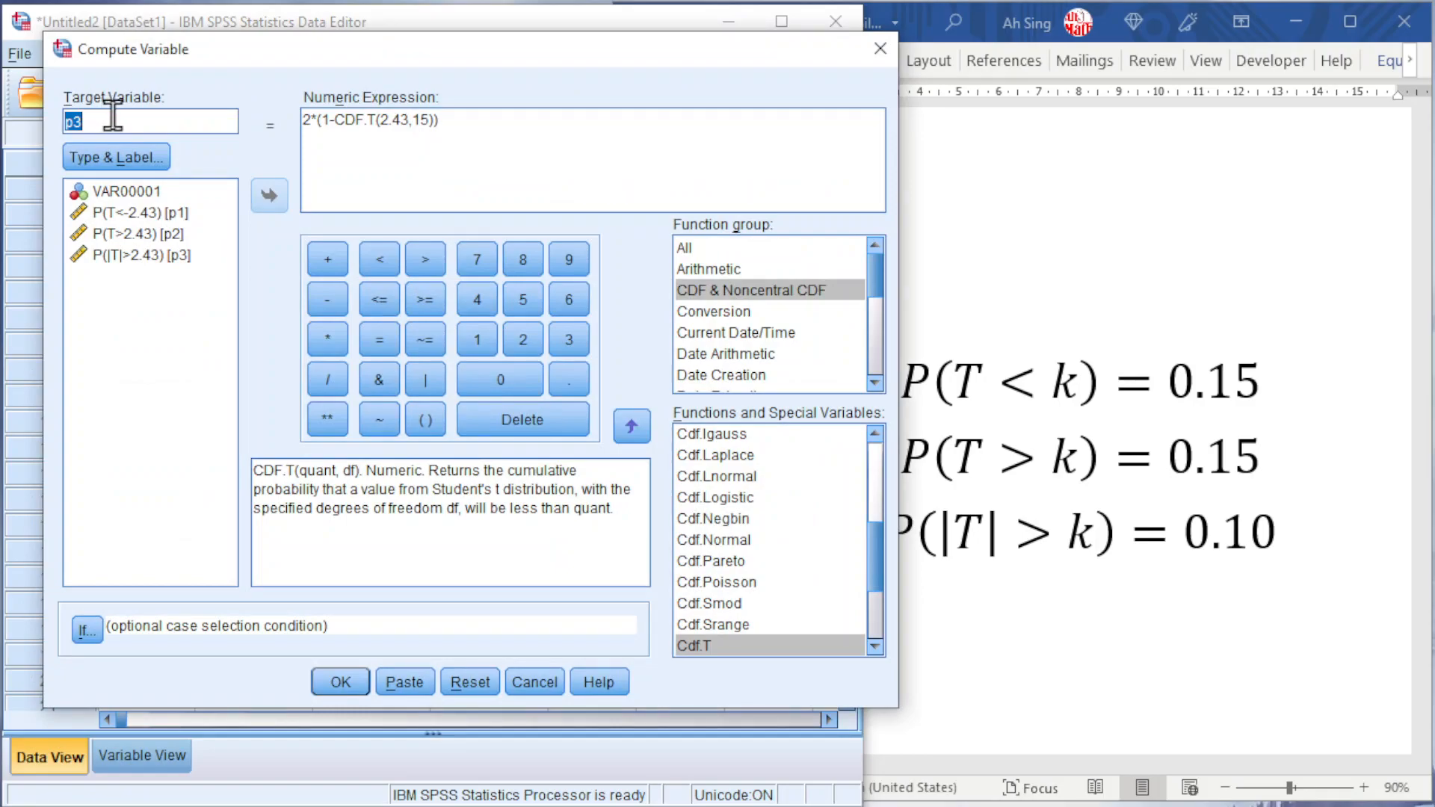
pyautogui.write('c1')
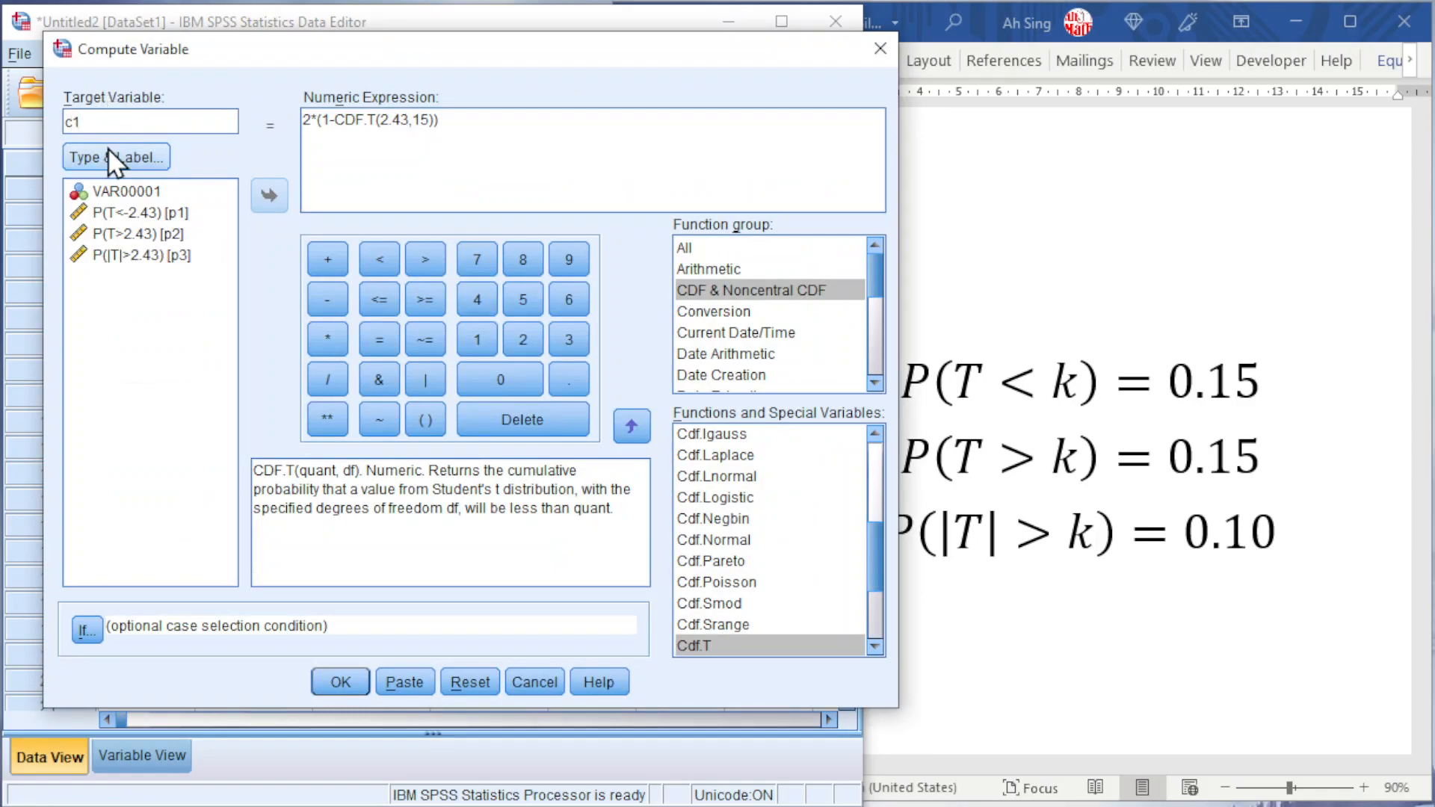
pyautogui.click(95, 161)
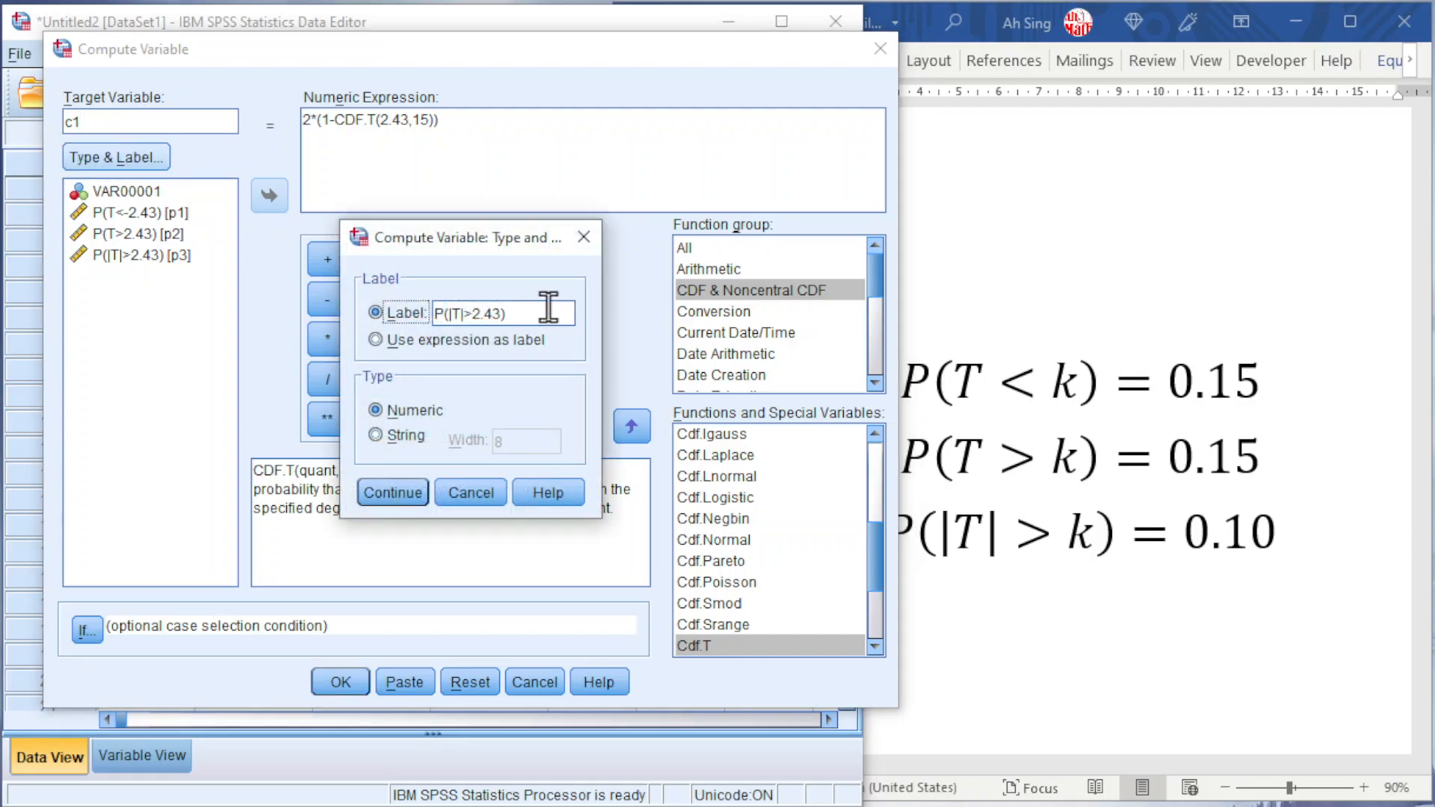
pyautogui.moveTo(553, 312); pyautogui.dragTo(413, 291)
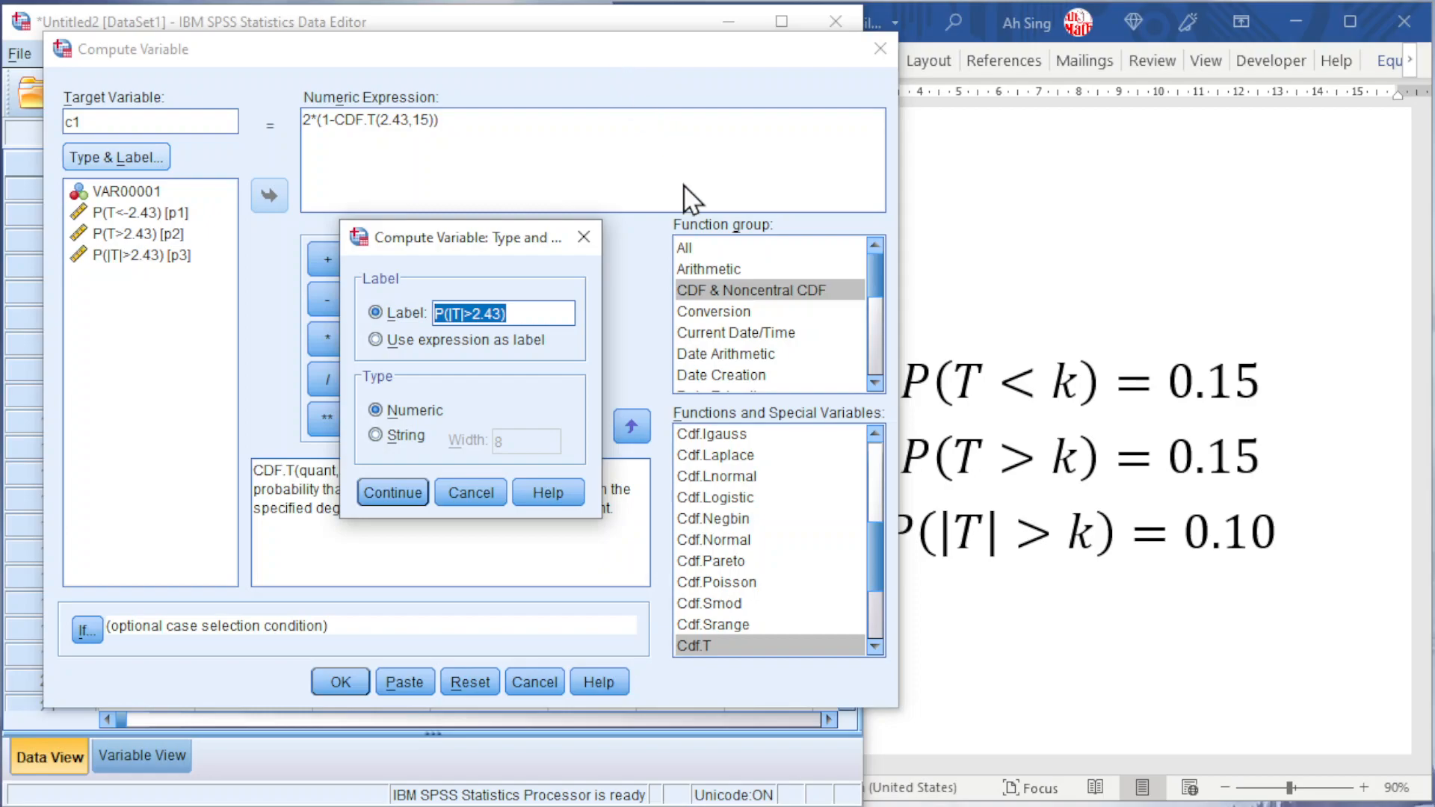
pyautogui.write('P(')
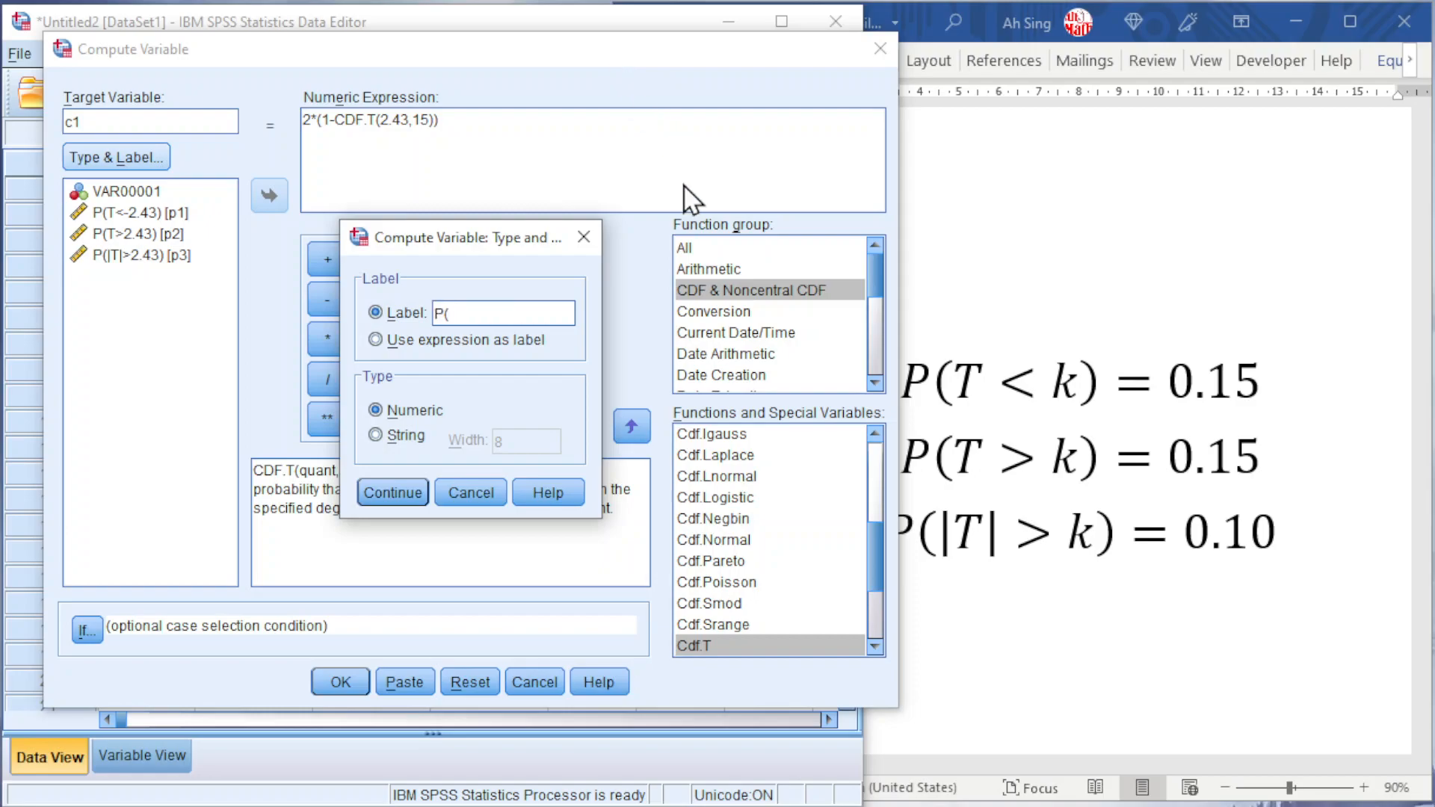
pyautogui.write('T<k)=0.15')
pyautogui.click(393, 492)
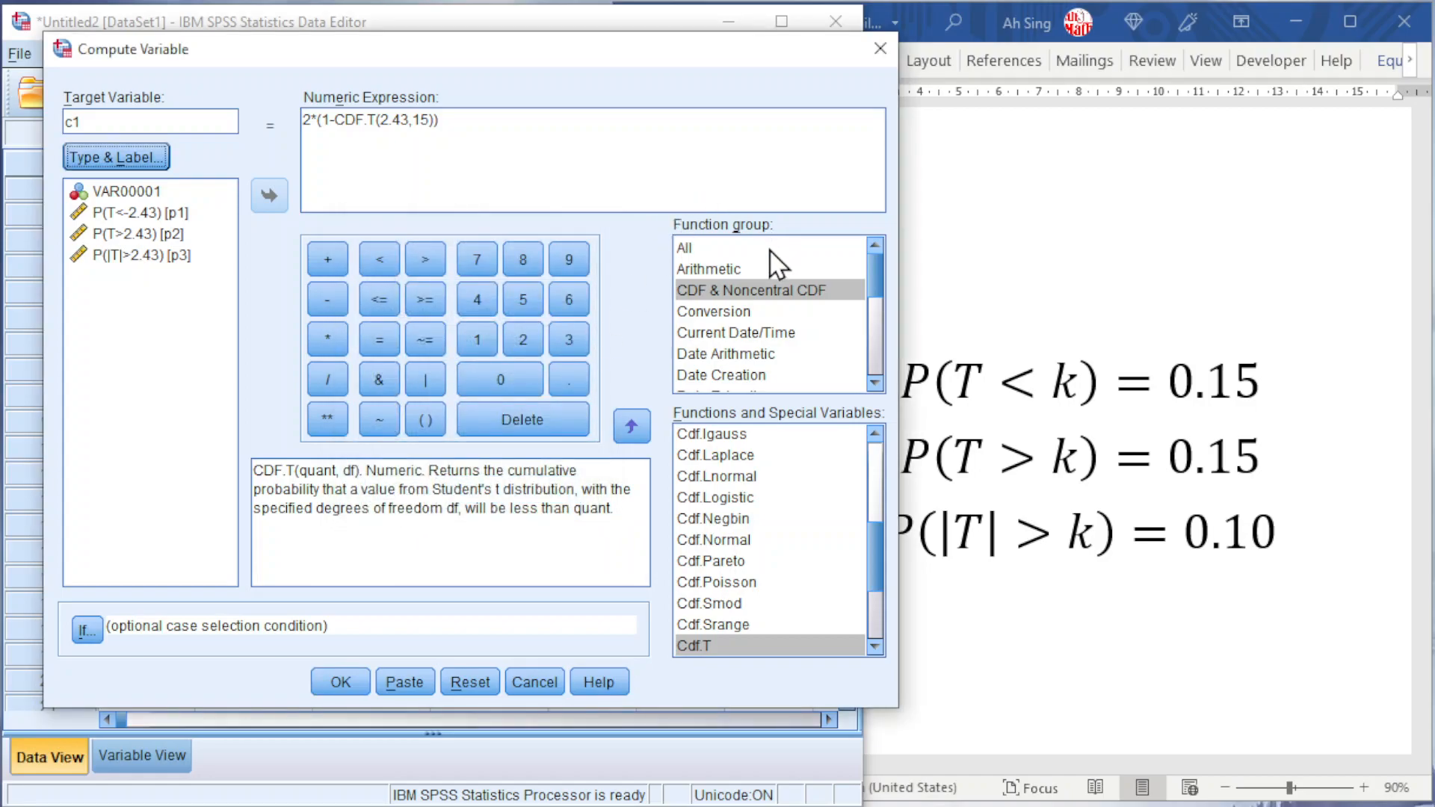
# - Switch the function group to Inverse DF and clear the old numeric expression for c1
pyautogui.click(878, 385)
pyautogui.click(878, 385)
pyautogui.click(878, 385)
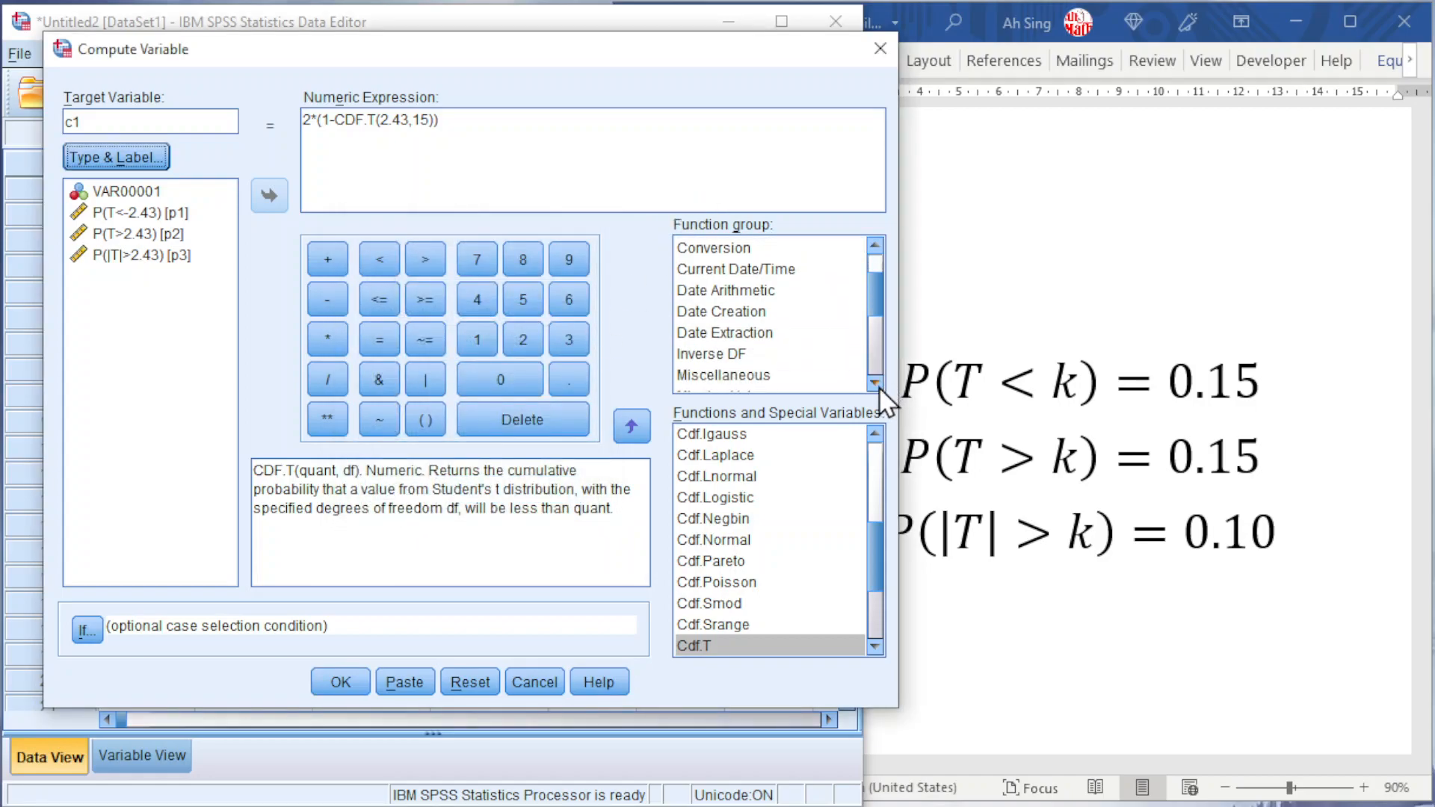
pyautogui.click(724, 355)
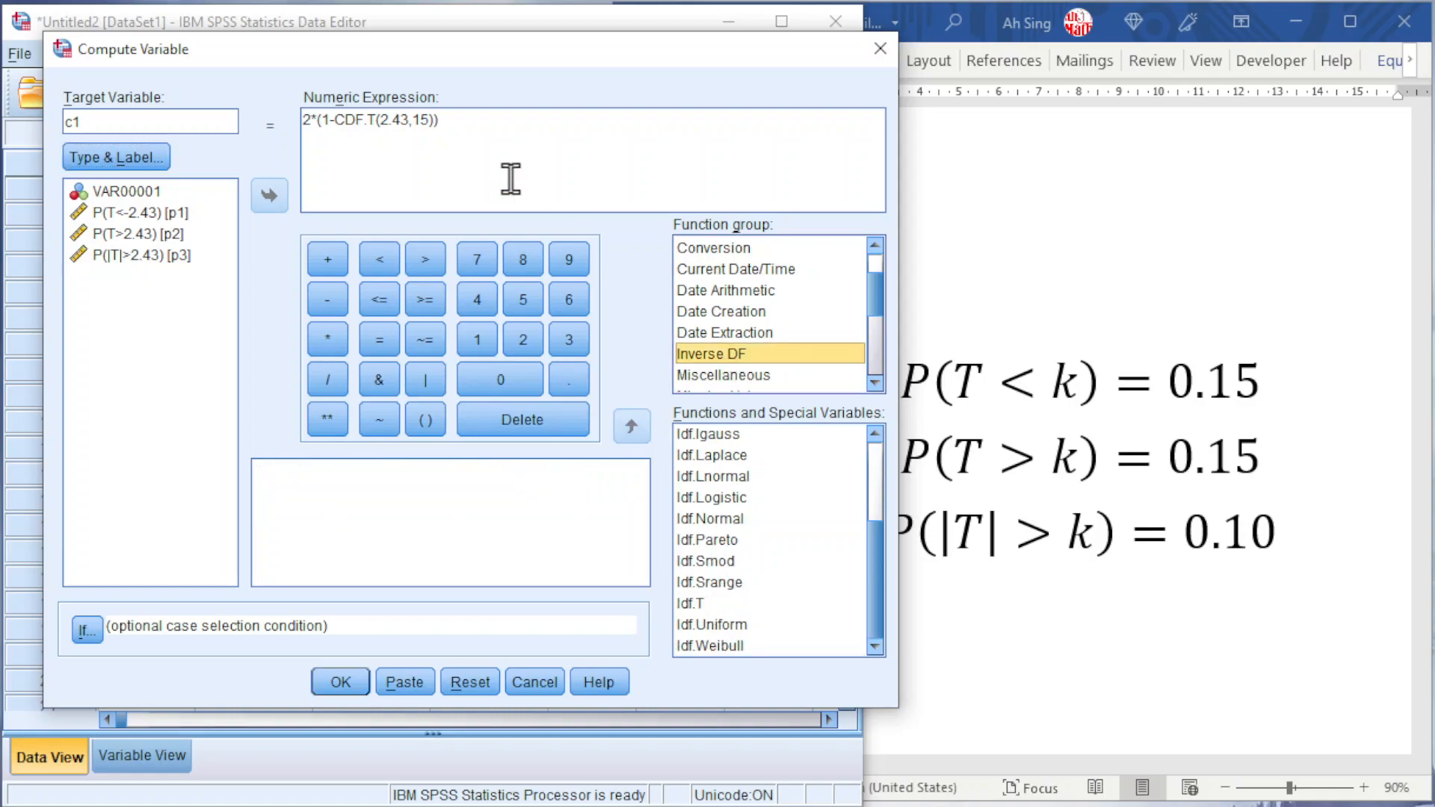
pyautogui.moveTo(480, 121); pyautogui.dragTo(302, 149)
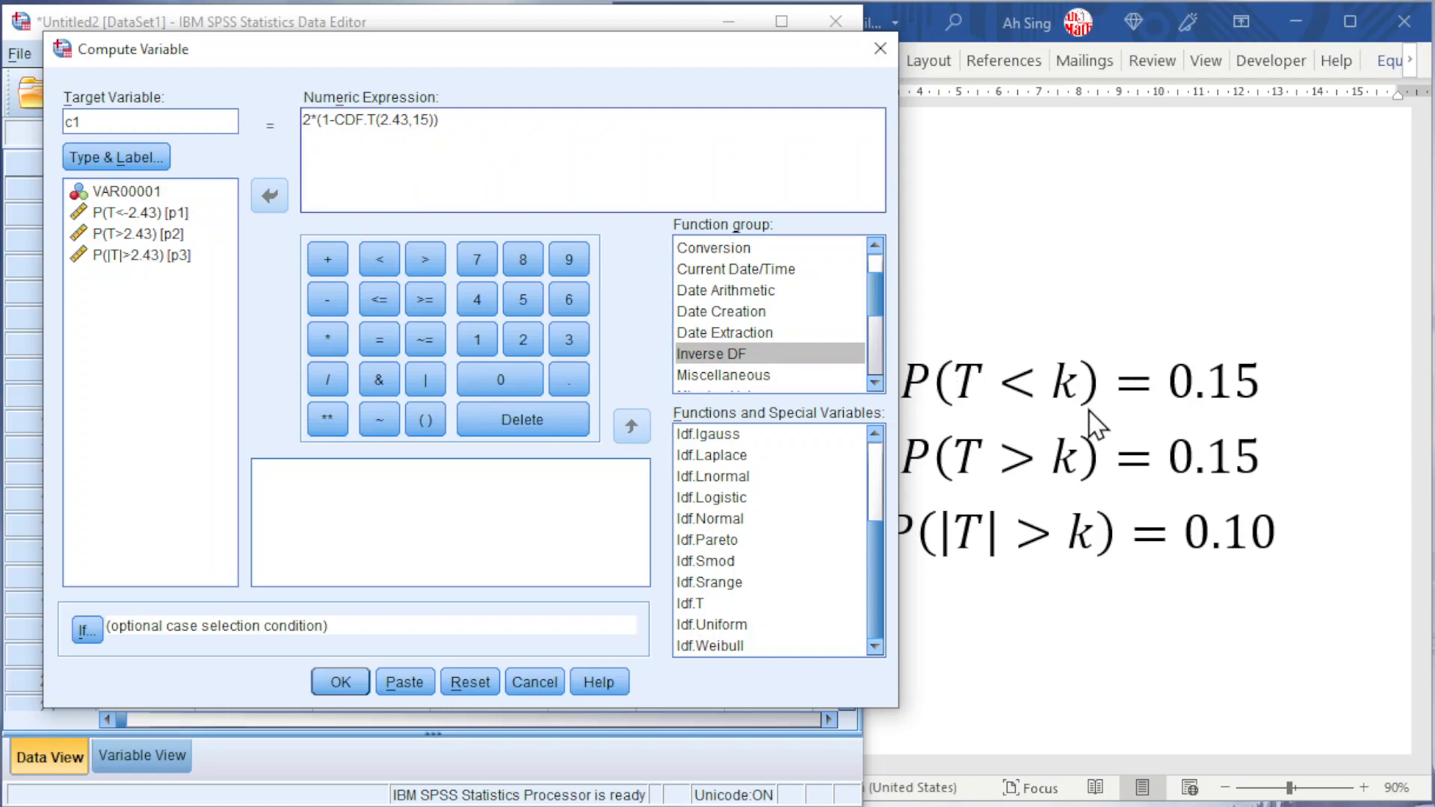
pyautogui.press('BackSpace')
pyautogui.press('BackSpace')
pyautogui.press('BackSpace')
pyautogui.press('BackSpace')
pyautogui.press('BackSpace')
pyautogui.press('BackSpace')
pyautogui.press('BackSpace')
pyautogui.press('BackSpace')
pyautogui.press('BackSpace')
pyautogui.press('BackSpace')
pyautogui.press('BackSpace')
pyautogui.press('BackSpace')
pyautogui.press('BackSpace')
pyautogui.press('BackSpace')
pyautogui.press('BackSpace')
pyautogui.press('BackSpace')
pyautogui.press('BackSpace')
pyautogui.press('BackSpace')
pyautogui.press('BackSpace')
pyautogui.press('BackSpace')
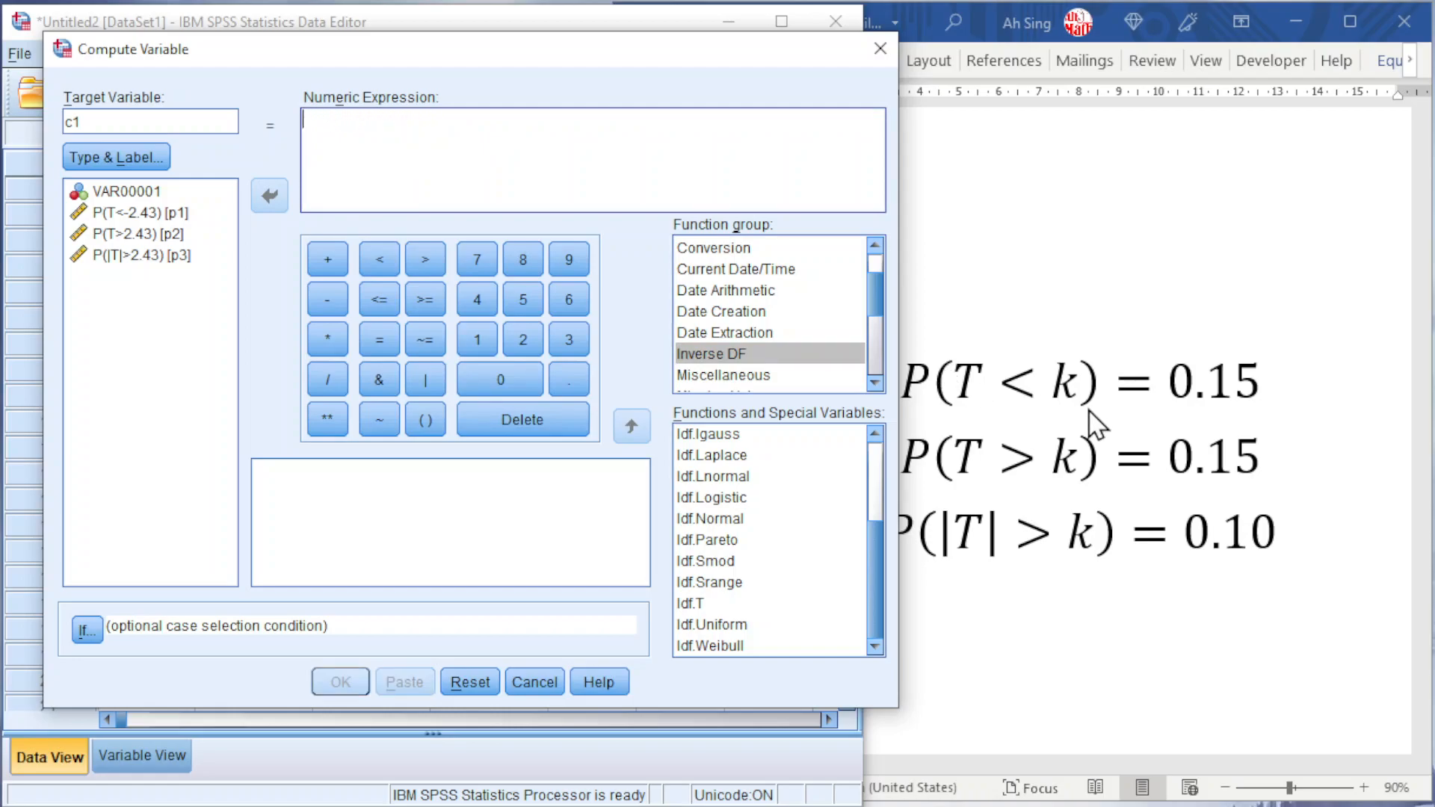
# - Compute c1 as IDF.T(0.15,15) and close the resulting output without saving it
pyautogui.click(685, 604)
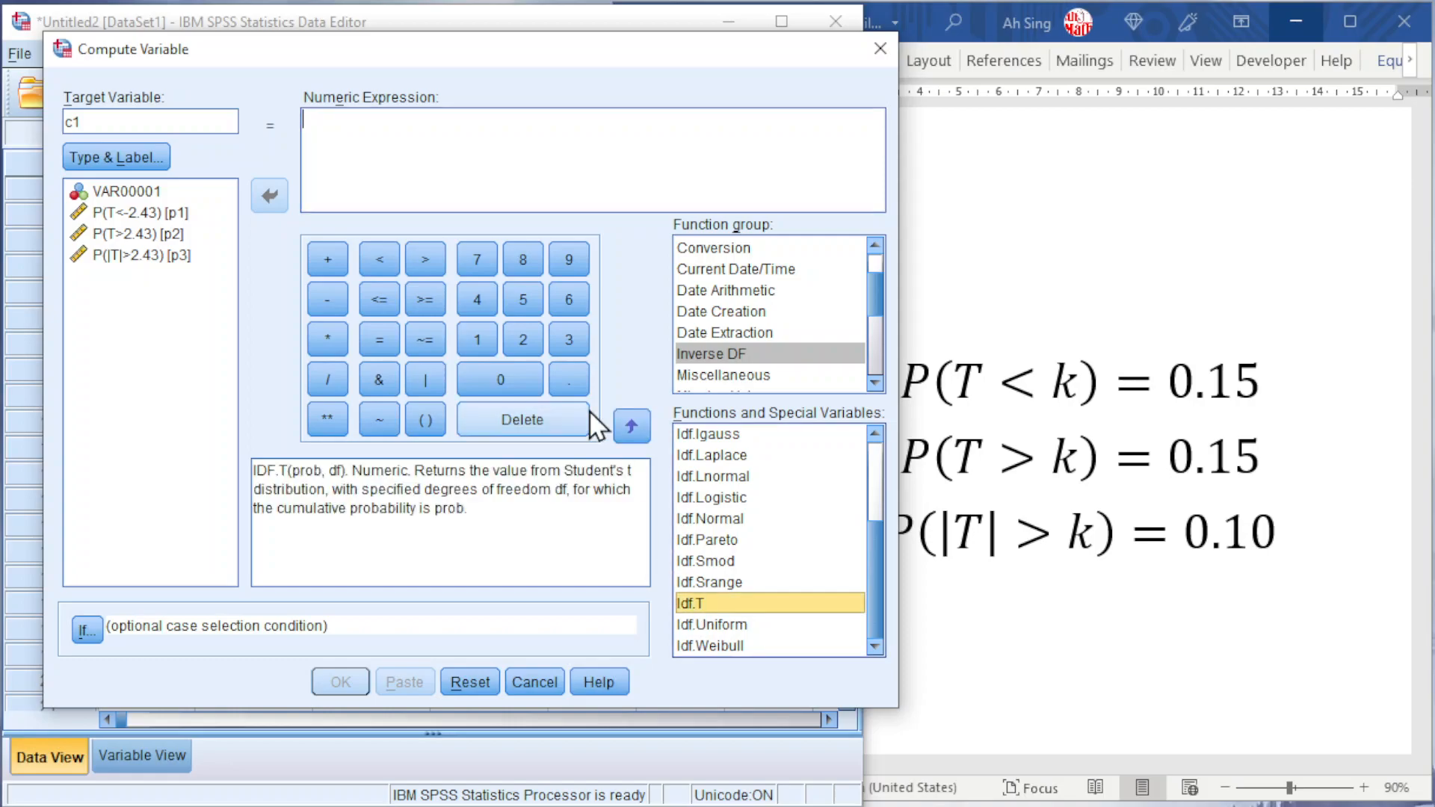
pyautogui.click(633, 424)
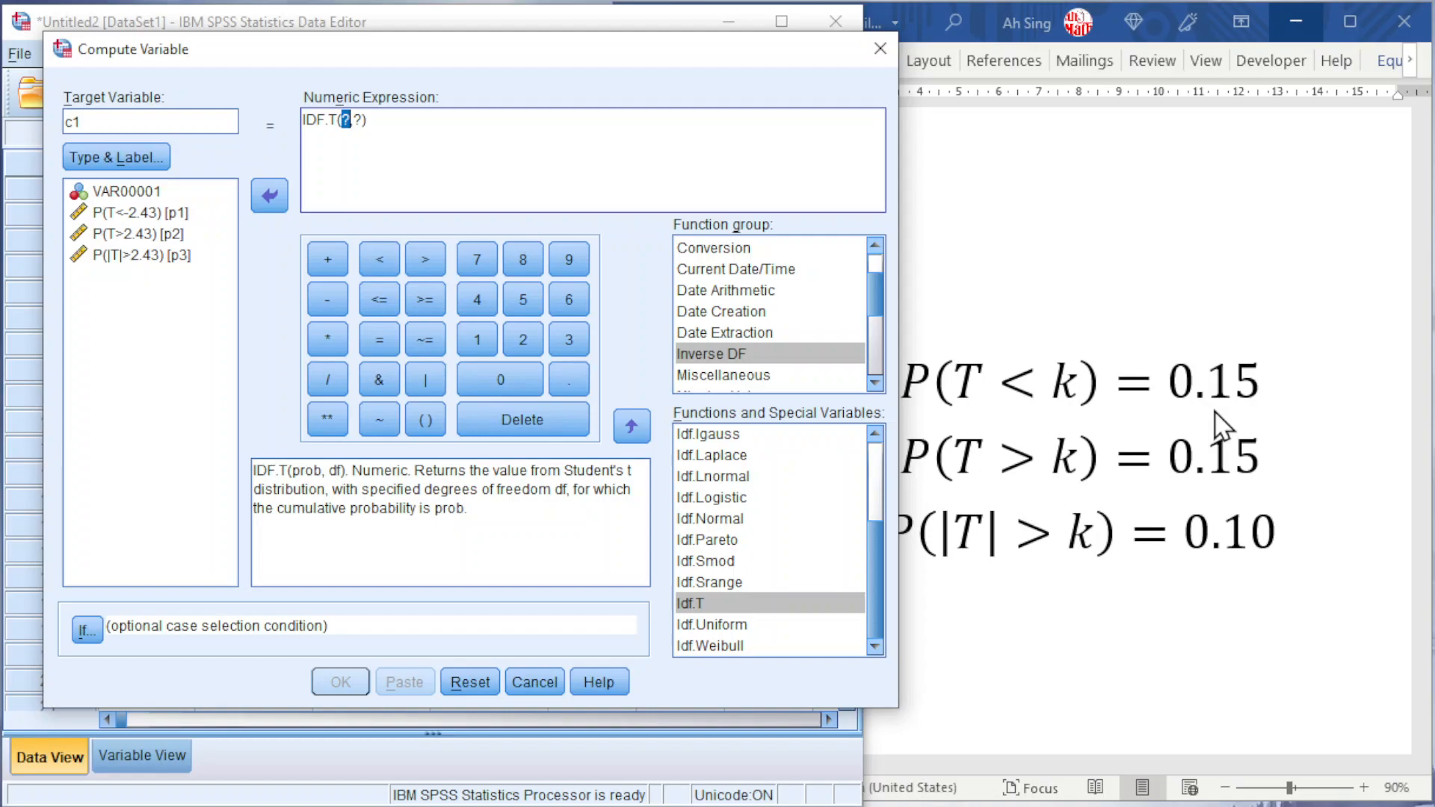
pyautogui.write('0.15')
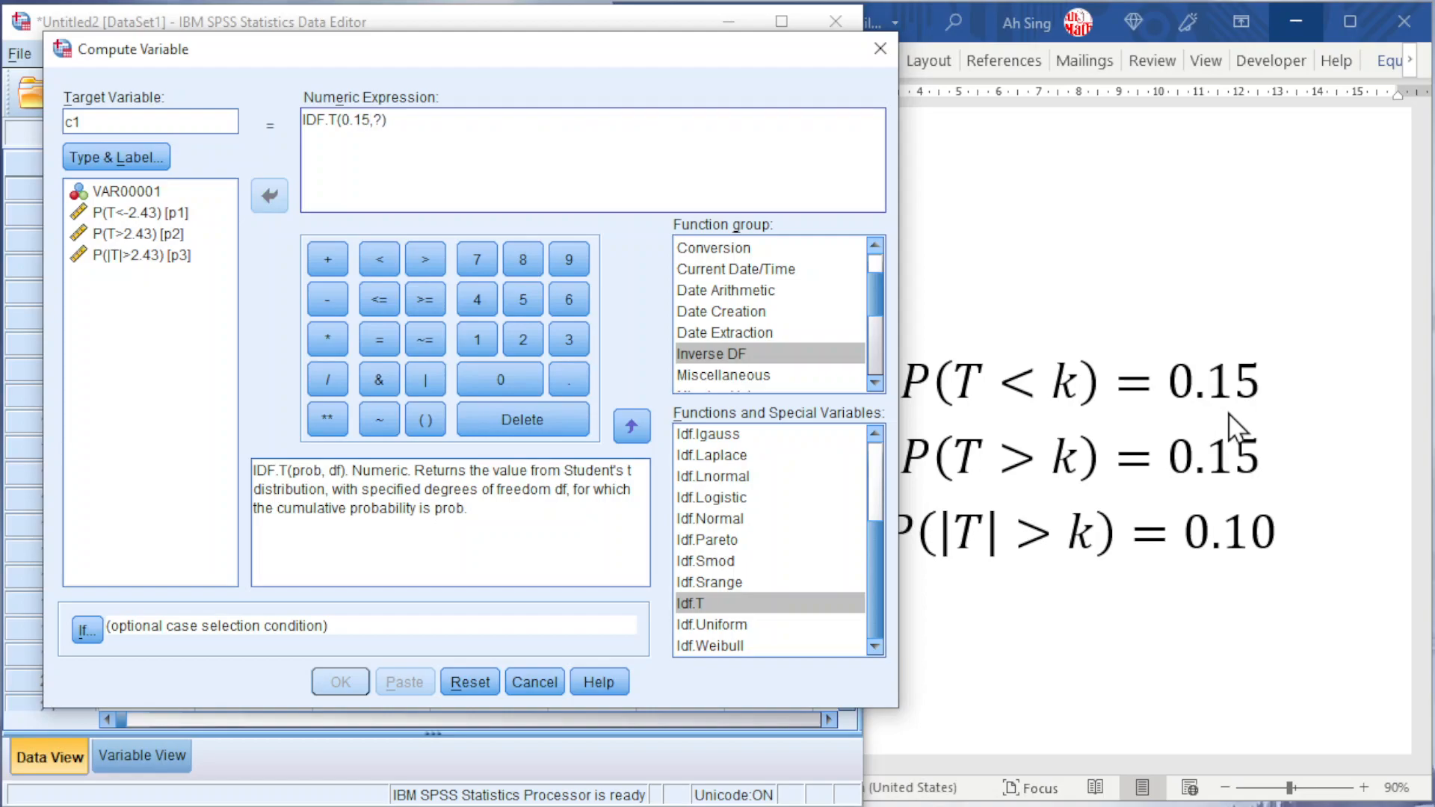
pyautogui.doubleClick(376, 119)
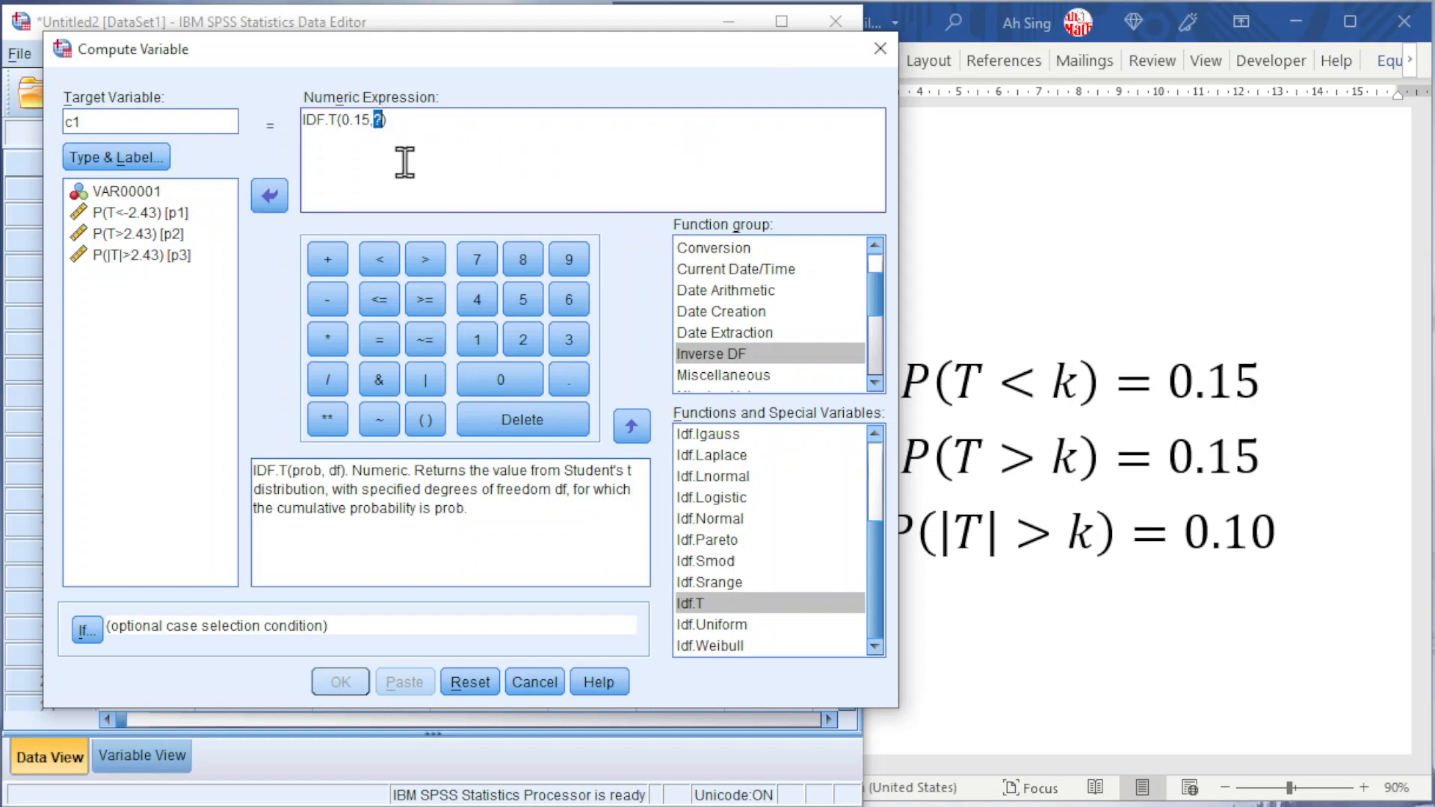
pyautogui.write('15')
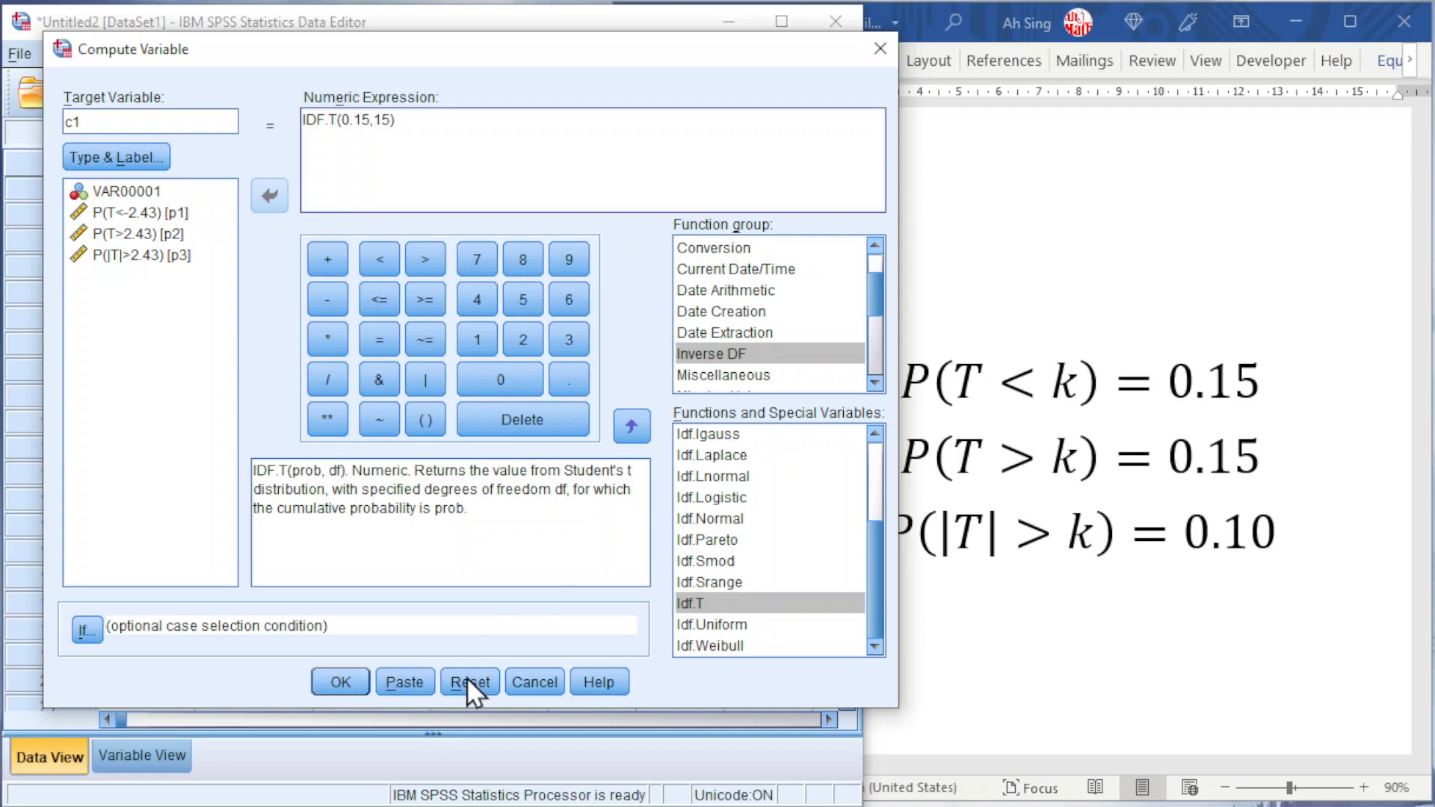
pyautogui.click(341, 682)
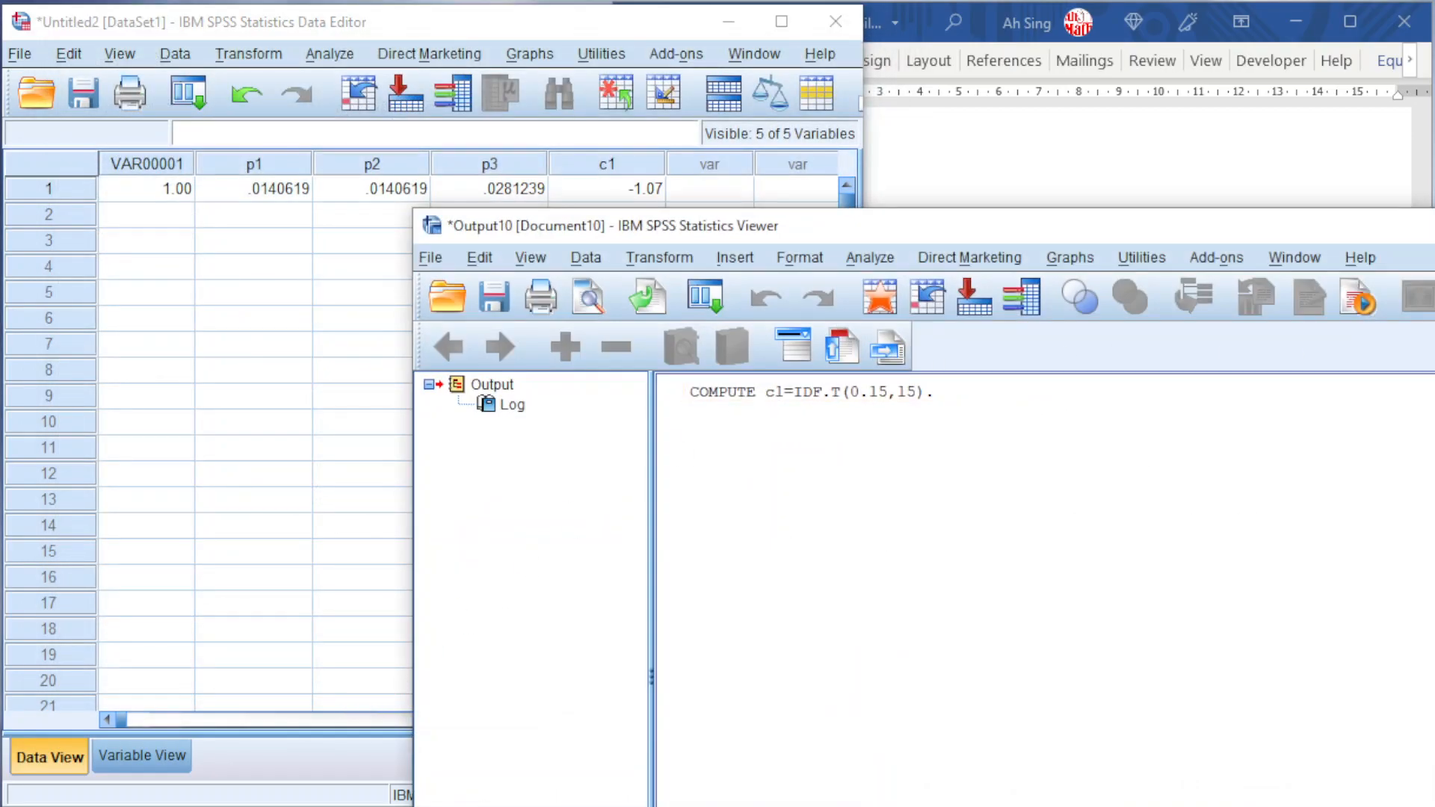
pyautogui.hotkey('alt', 'F4')
pyautogui.click(1140, 652)
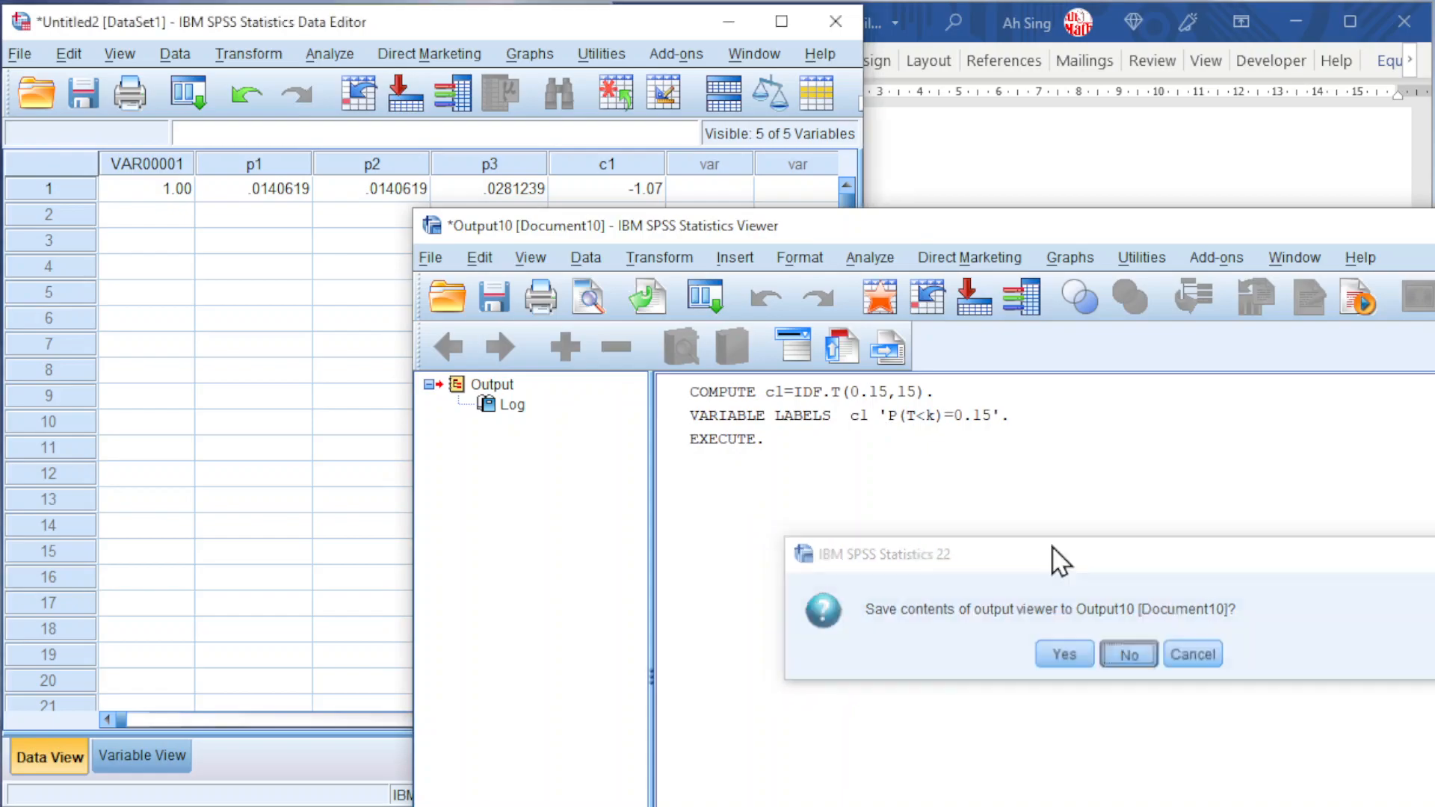
# - Set the number of decimals for c1 to 7 and return to the data values
pyautogui.click(127, 761)
pyautogui.click(453, 262)
pyautogui.click(455, 257)
pyautogui.click(455, 258)
pyautogui.click(455, 258)
pyautogui.click(454, 257)
pyautogui.click(454, 257)
pyautogui.click(62, 757)
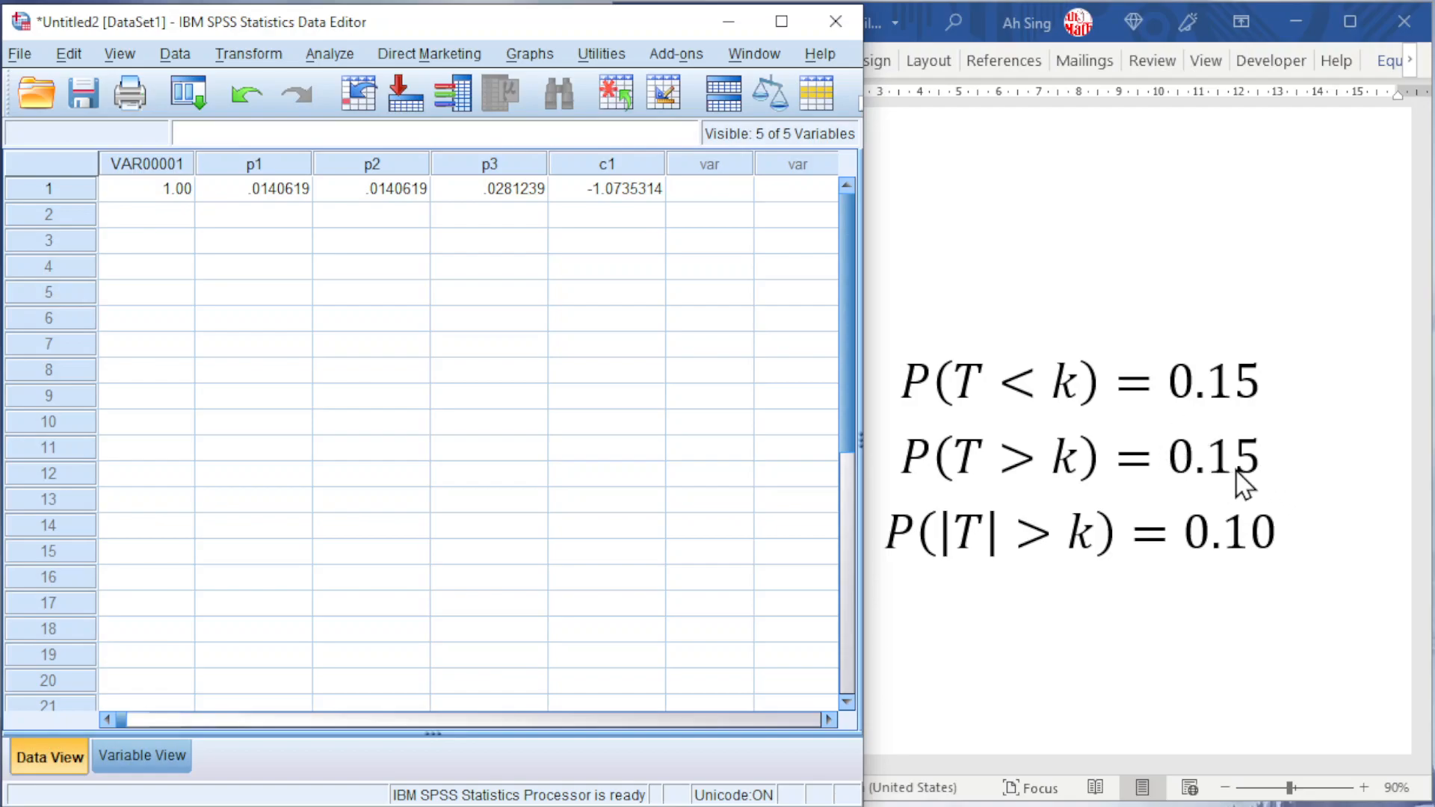
# - Start computing another variable with the expression IDF.T(0.85,15) and target name c2
pyautogui.click(247, 56)
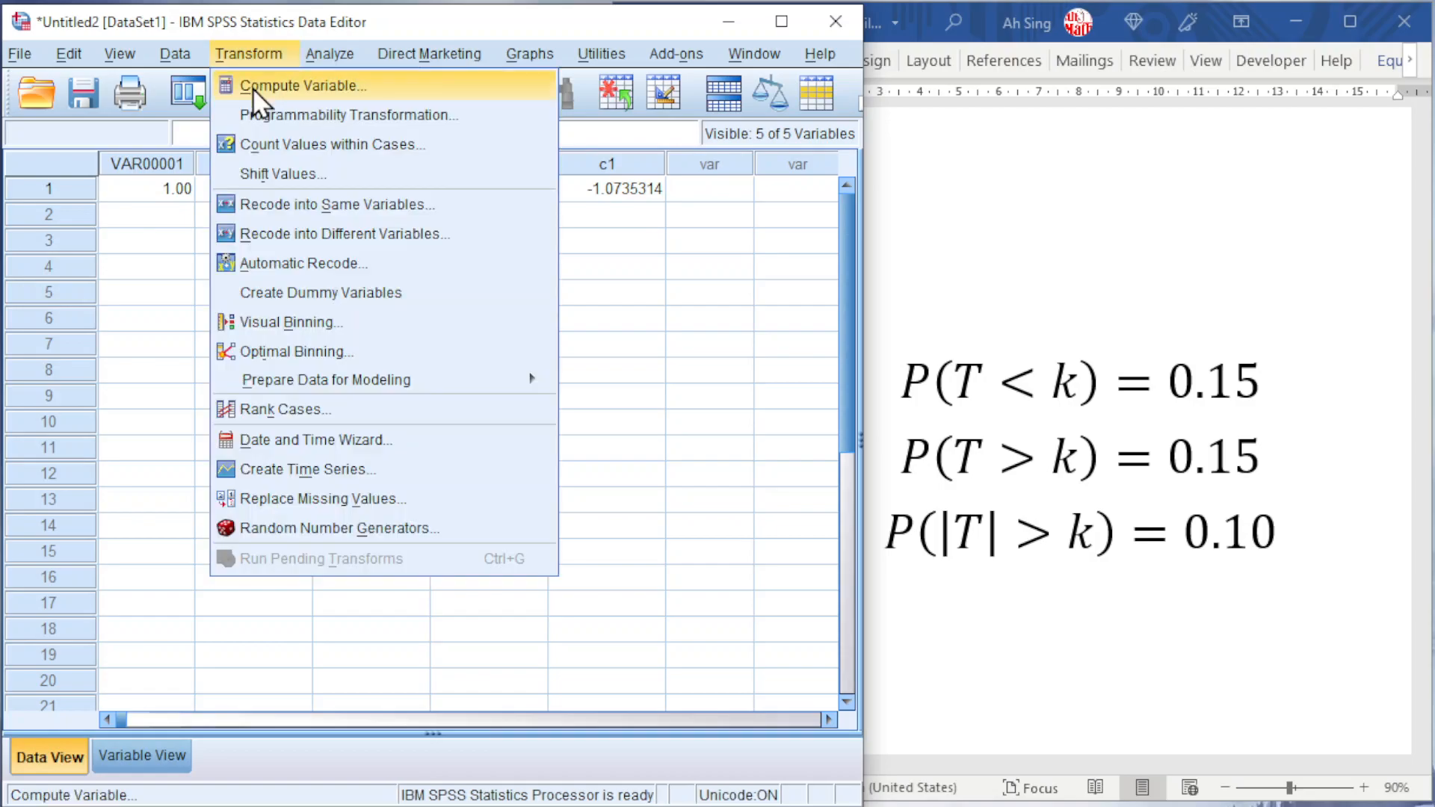
pyautogui.click(252, 88)
pyautogui.moveTo(355, 121); pyautogui.dragTo(362, 121)
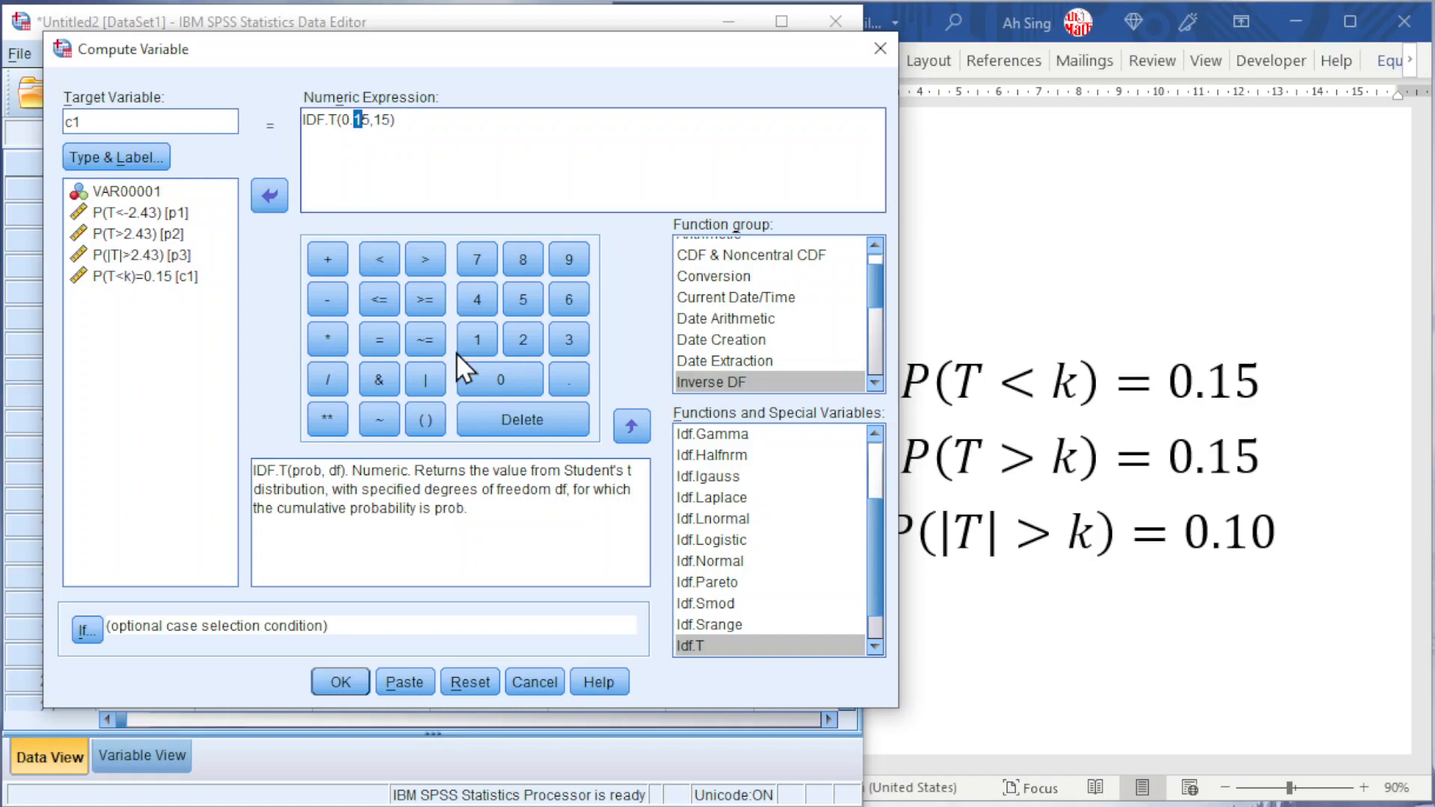
pyautogui.write('8')
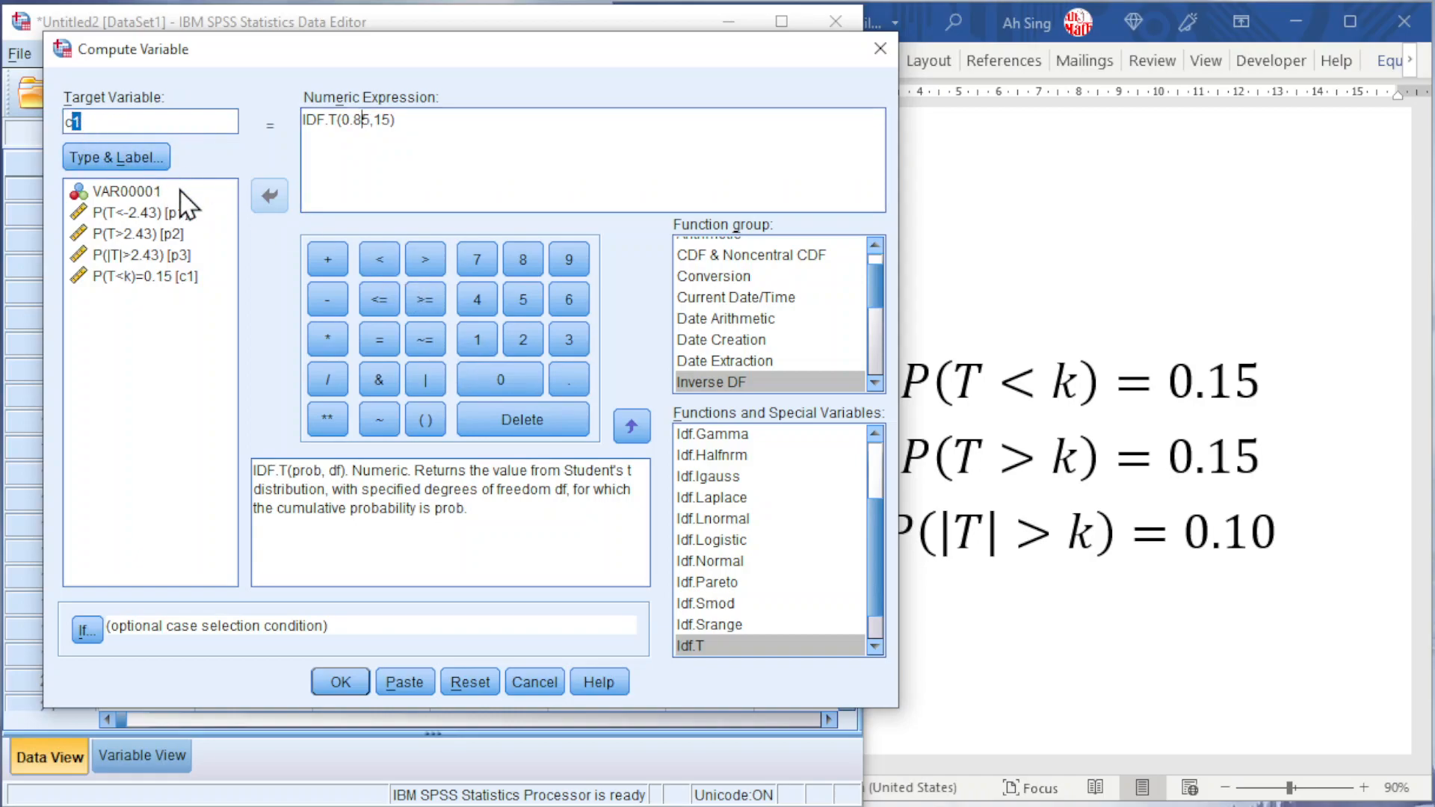
pyautogui.write('2')
# - Change the label of c2 to P(T>k)=0.15 and run the computation
pyautogui.click(123, 160)
pyautogui.doubleClick(464, 314)
pyautogui.write('>')
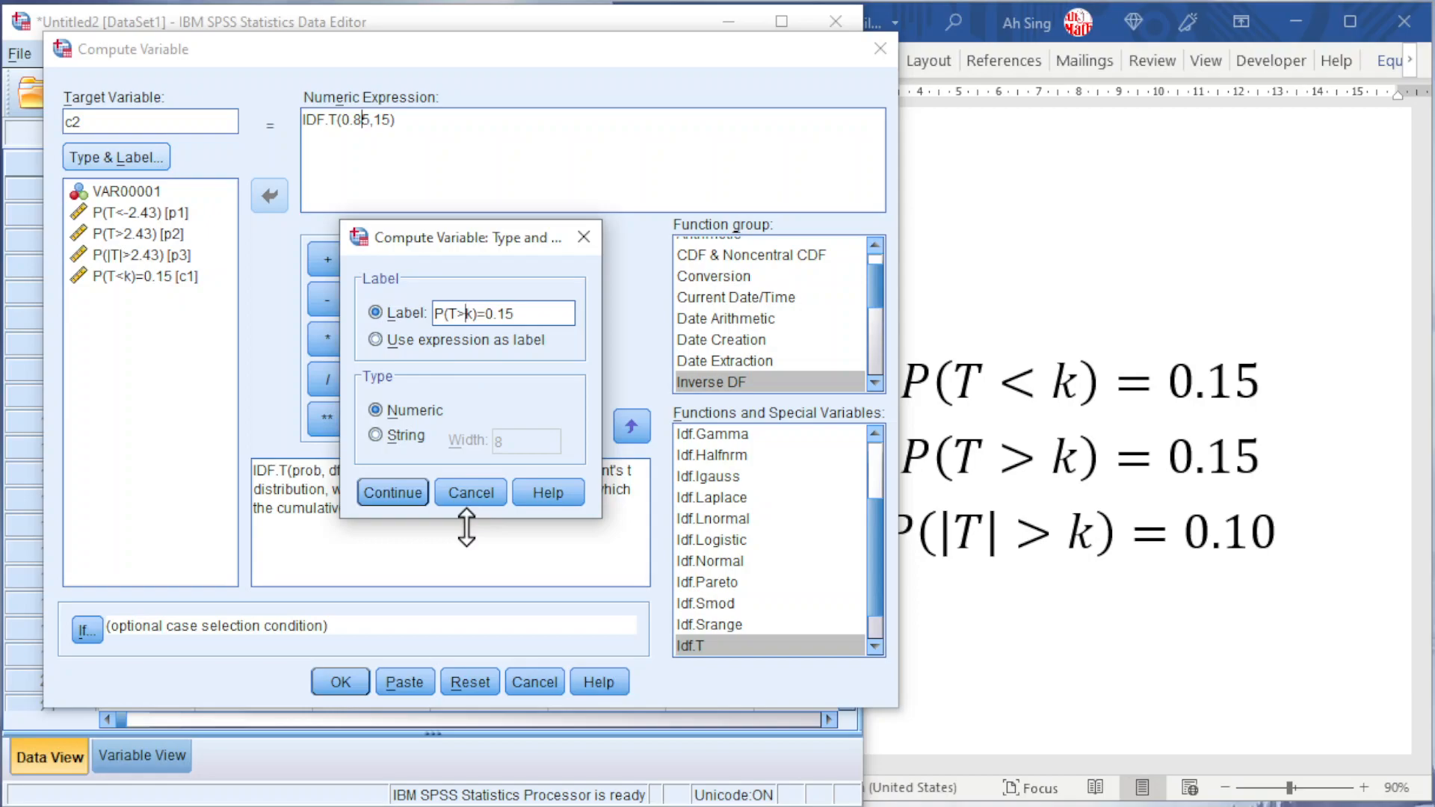
pyautogui.click(398, 494)
pyautogui.click(340, 682)
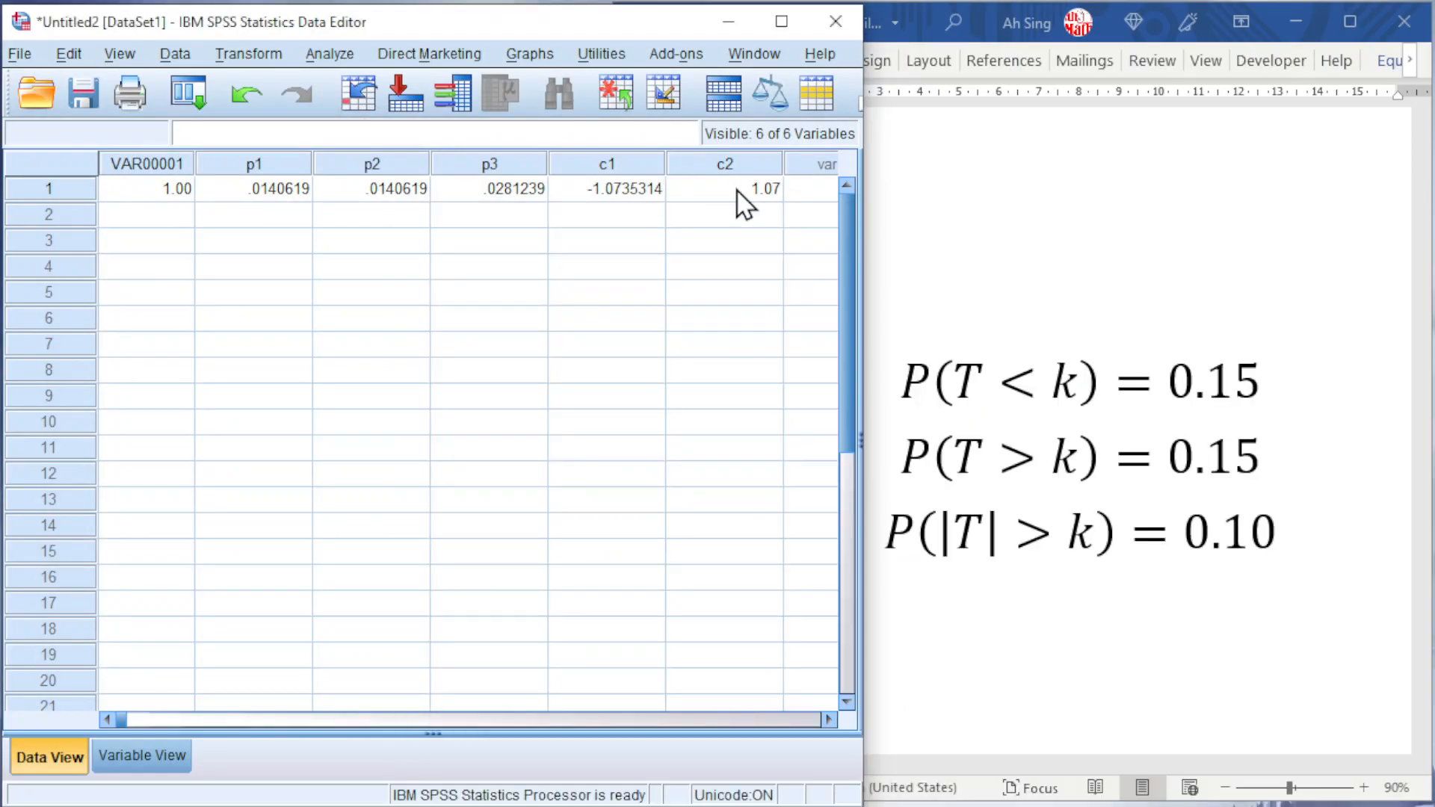
# - Set the number of decimals for c2 to 7 and return to the data values
pyautogui.click(134, 759)
pyautogui.click(449, 284)
pyautogui.click(453, 284)
pyautogui.click(454, 284)
pyautogui.click(454, 284)
pyautogui.click(453, 284)
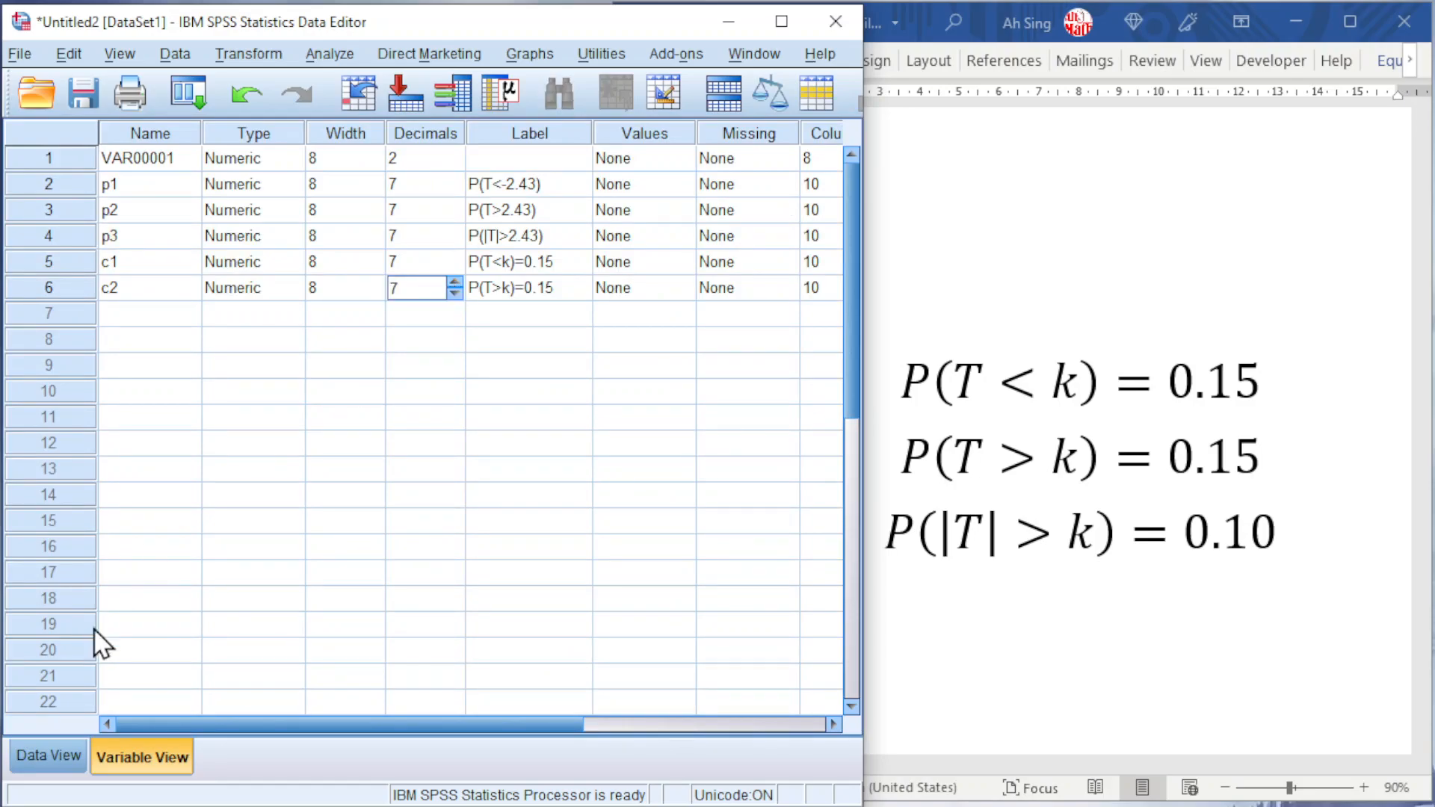
pyautogui.click(51, 757)
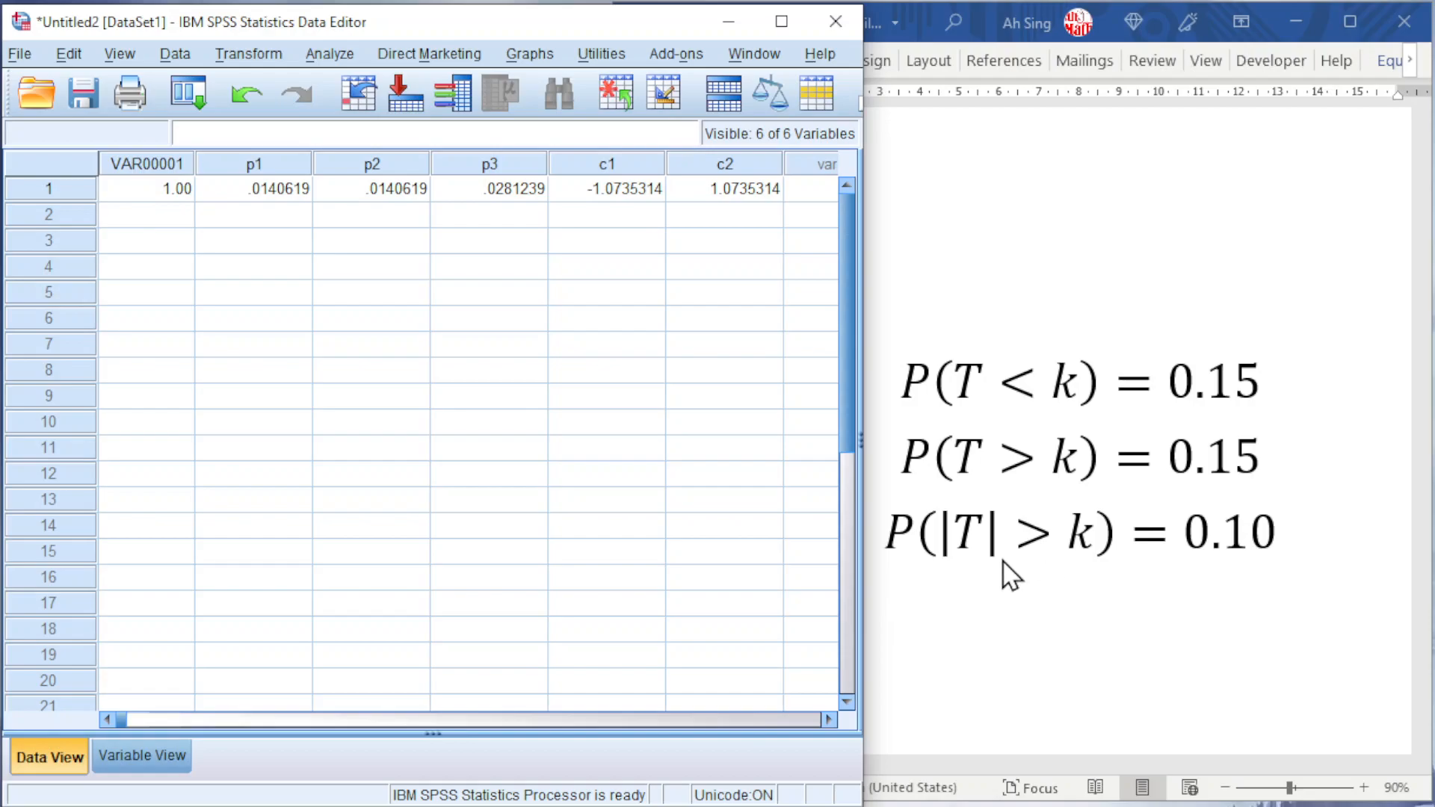
# - Start computing another variable with the target name c3
pyautogui.click(269, 59)
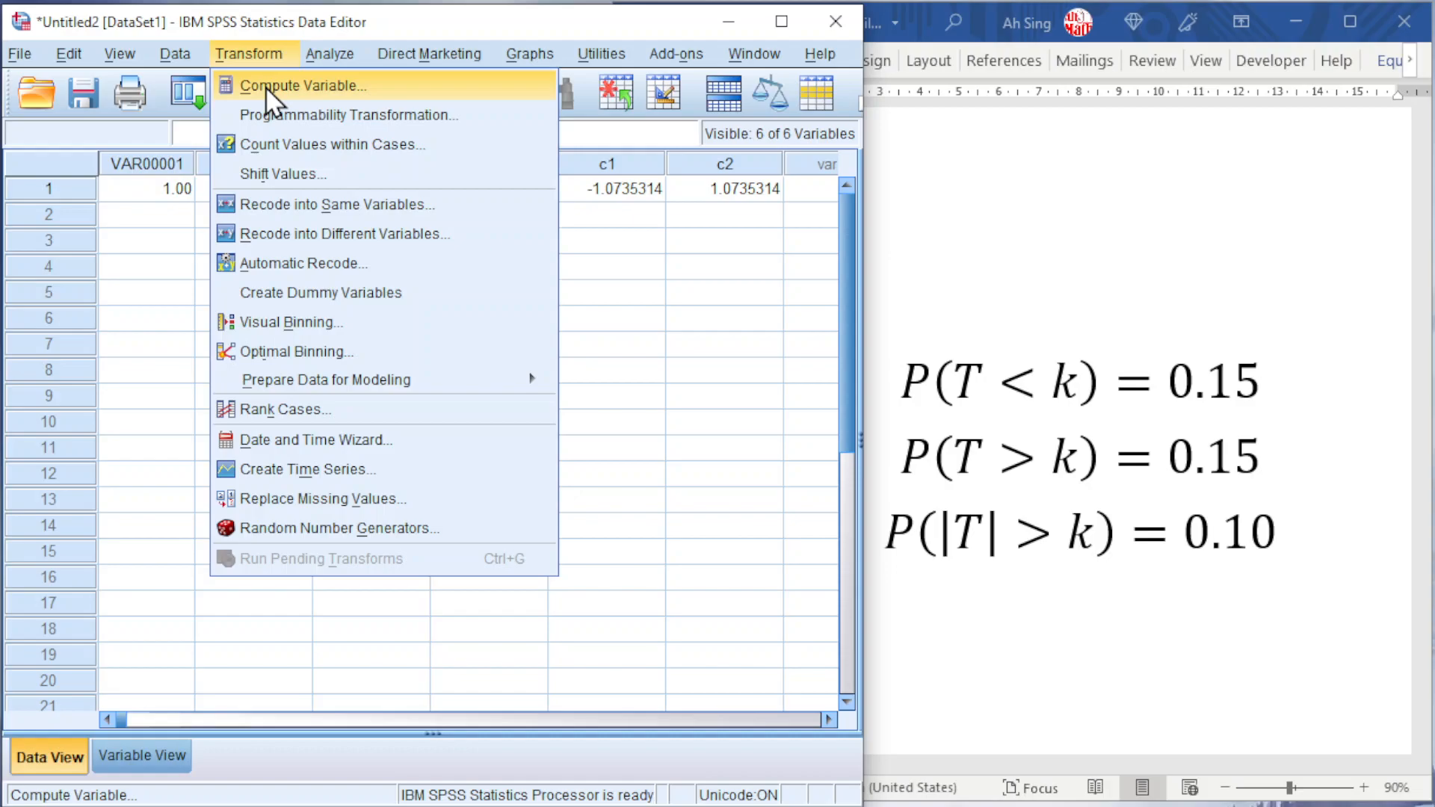
pyautogui.click(266, 87)
pyautogui.write('c')
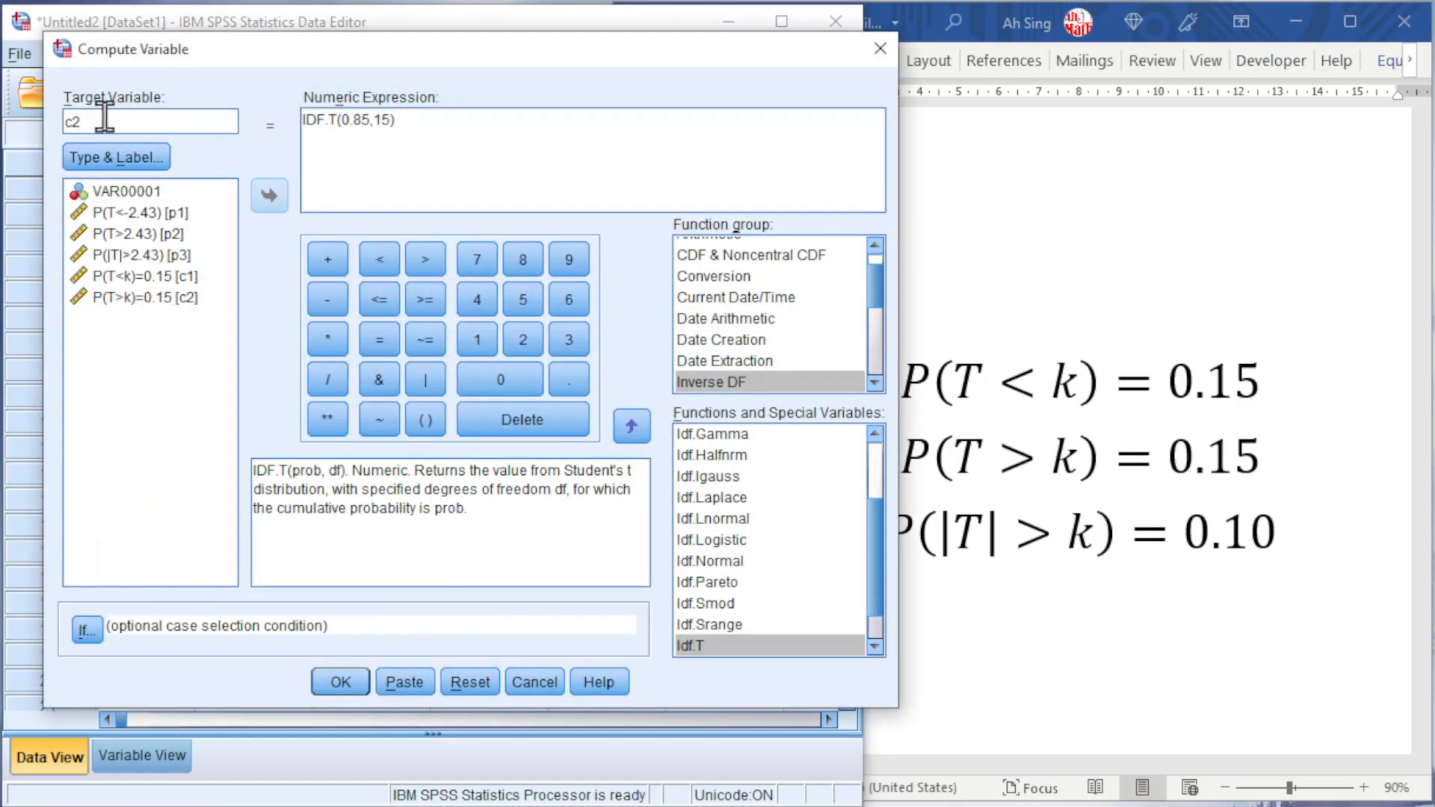
pyautogui.write('3')
# - Change the label of c3 to P(|T|>k)=0.10 and accept it
pyautogui.click(87, 156)
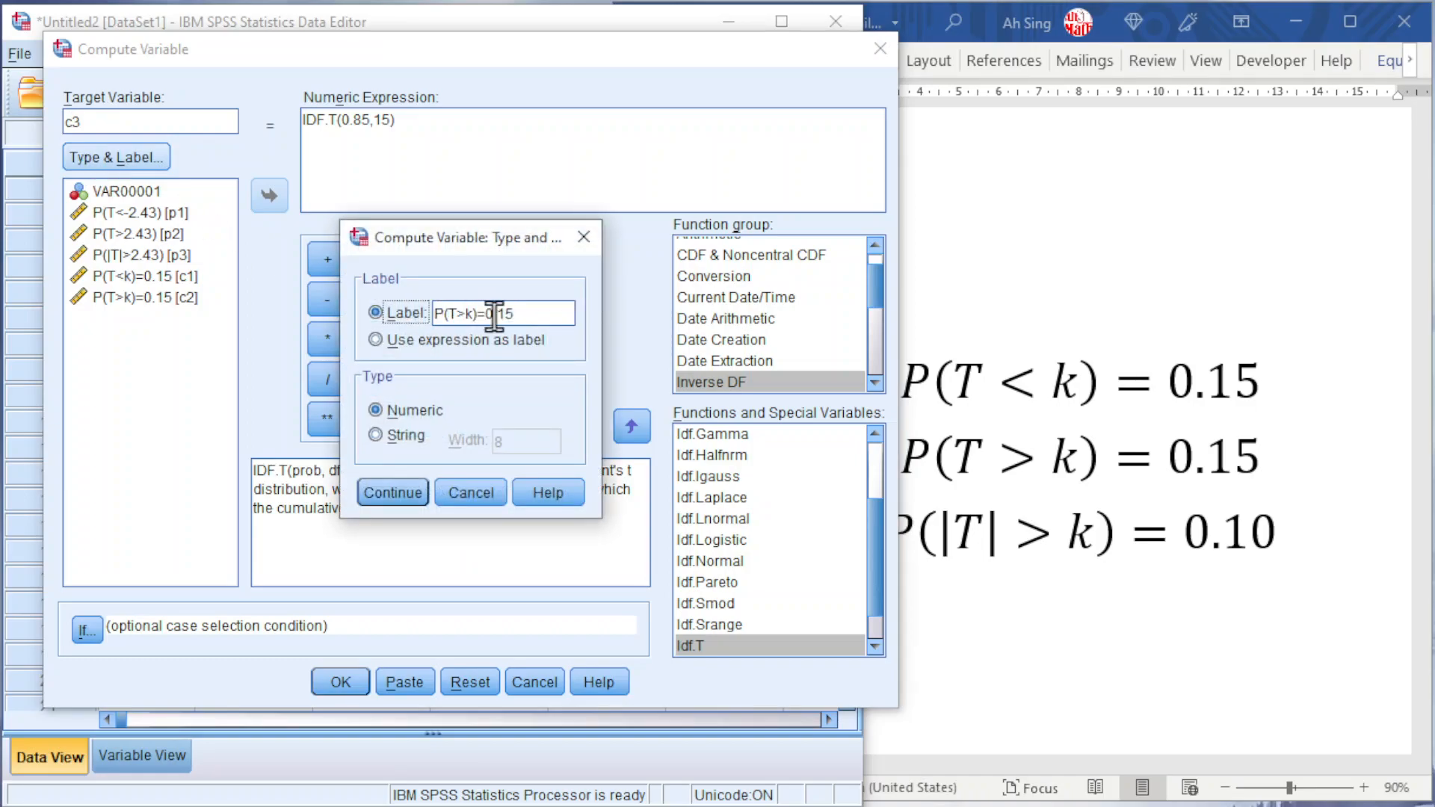
pyautogui.click(459, 312)
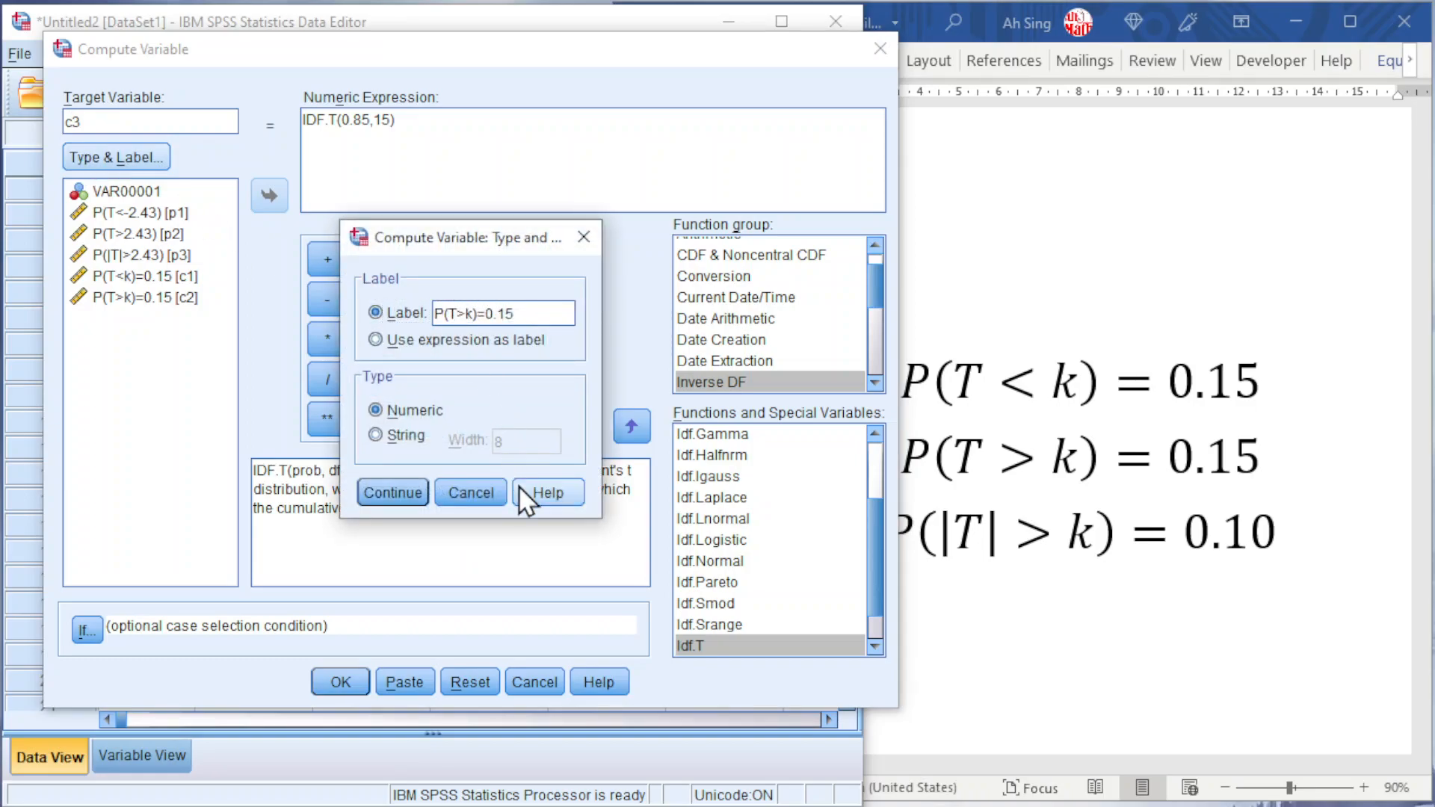
pyautogui.write('|')
pyautogui.press('Right')
pyautogui.write('|')
pyautogui.press('Right')
pyautogui.press('Right')
pyautogui.press('Right')
pyautogui.press('Right')
pyautogui.press('Right')
pyautogui.press('Right')
pyautogui.press('Right')
pyautogui.press('Delete')
pyautogui.write('0')
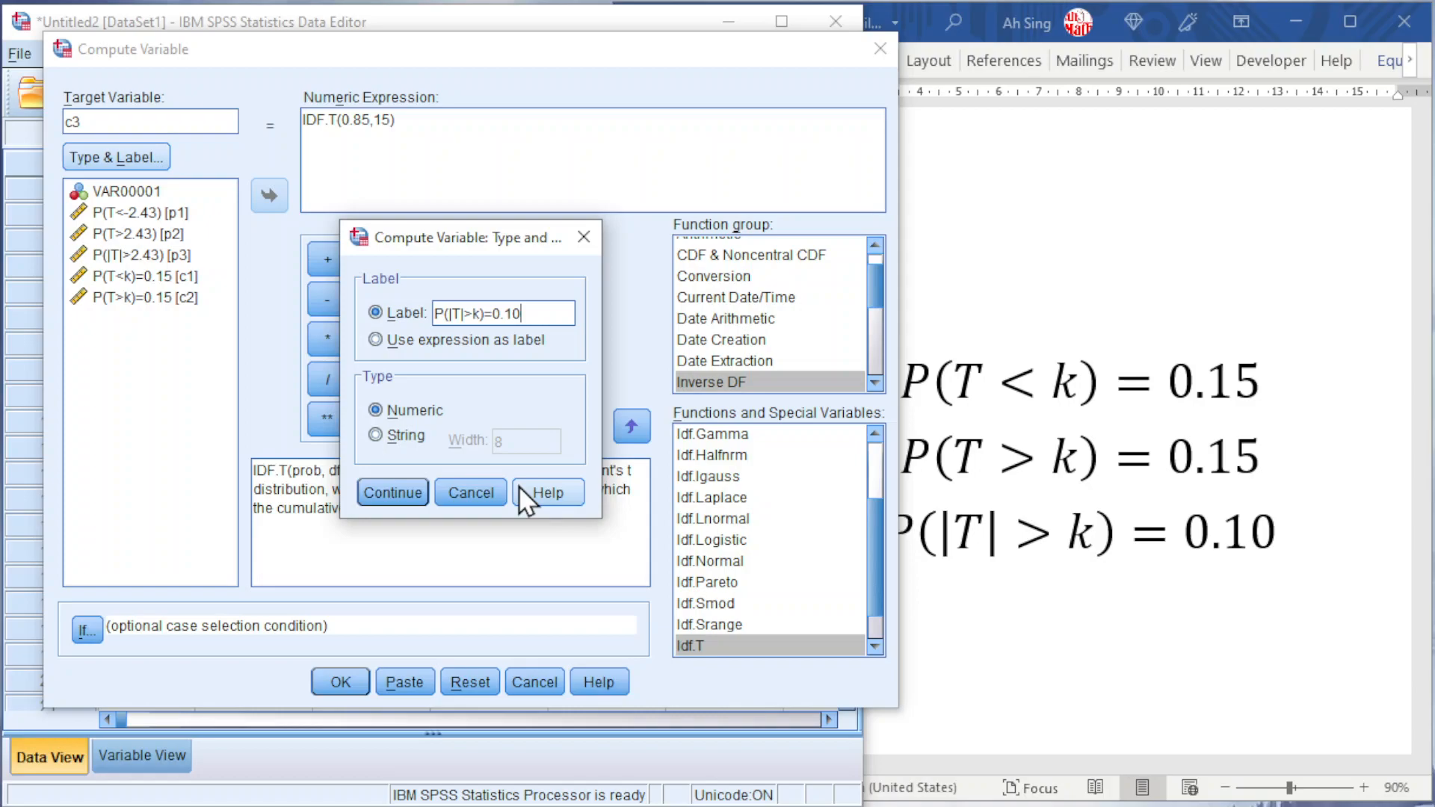
pyautogui.click(395, 494)
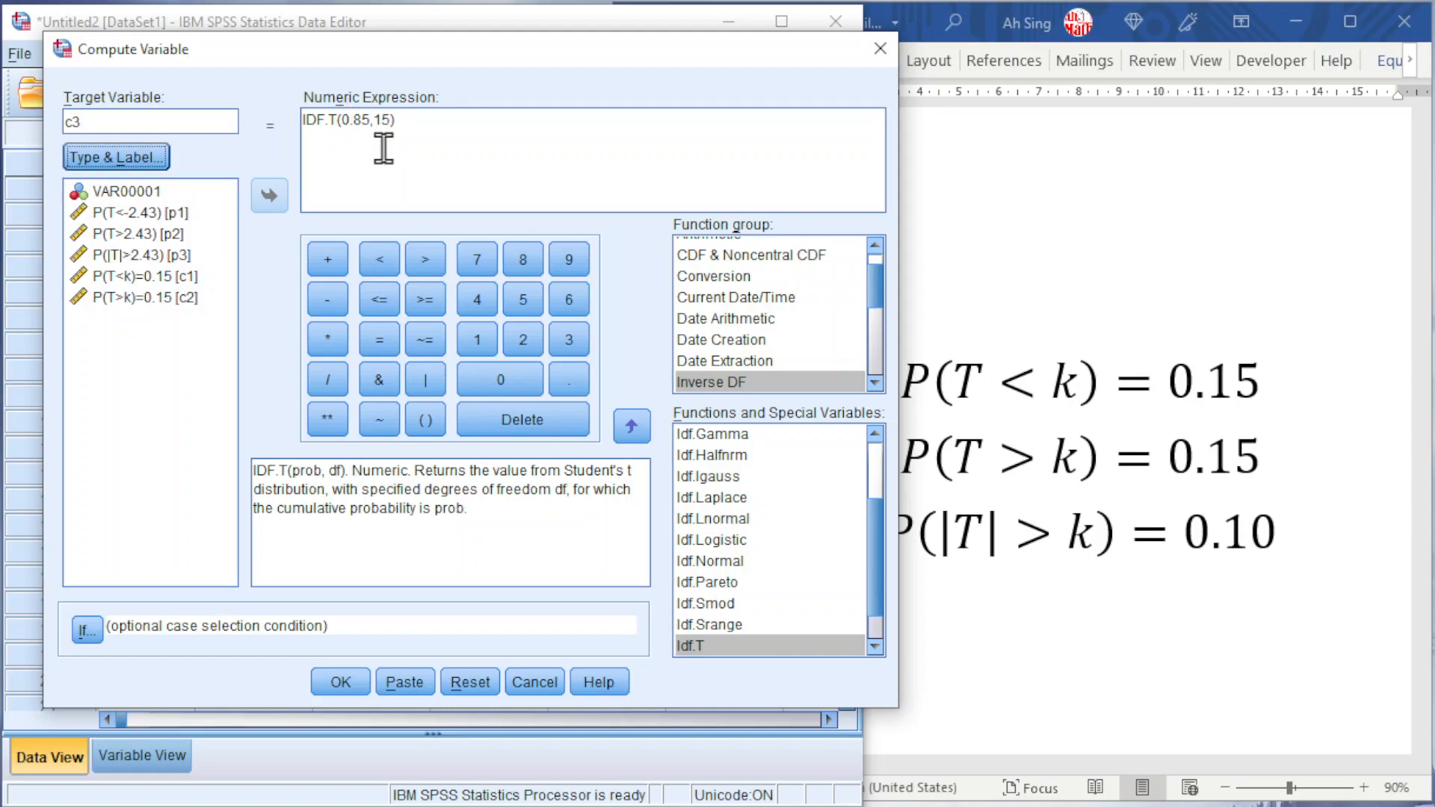
# - Compute c3 as IDF.T(0.05,15) and close the resulting output without saving it
pyautogui.scroll(3, 1144, 407)
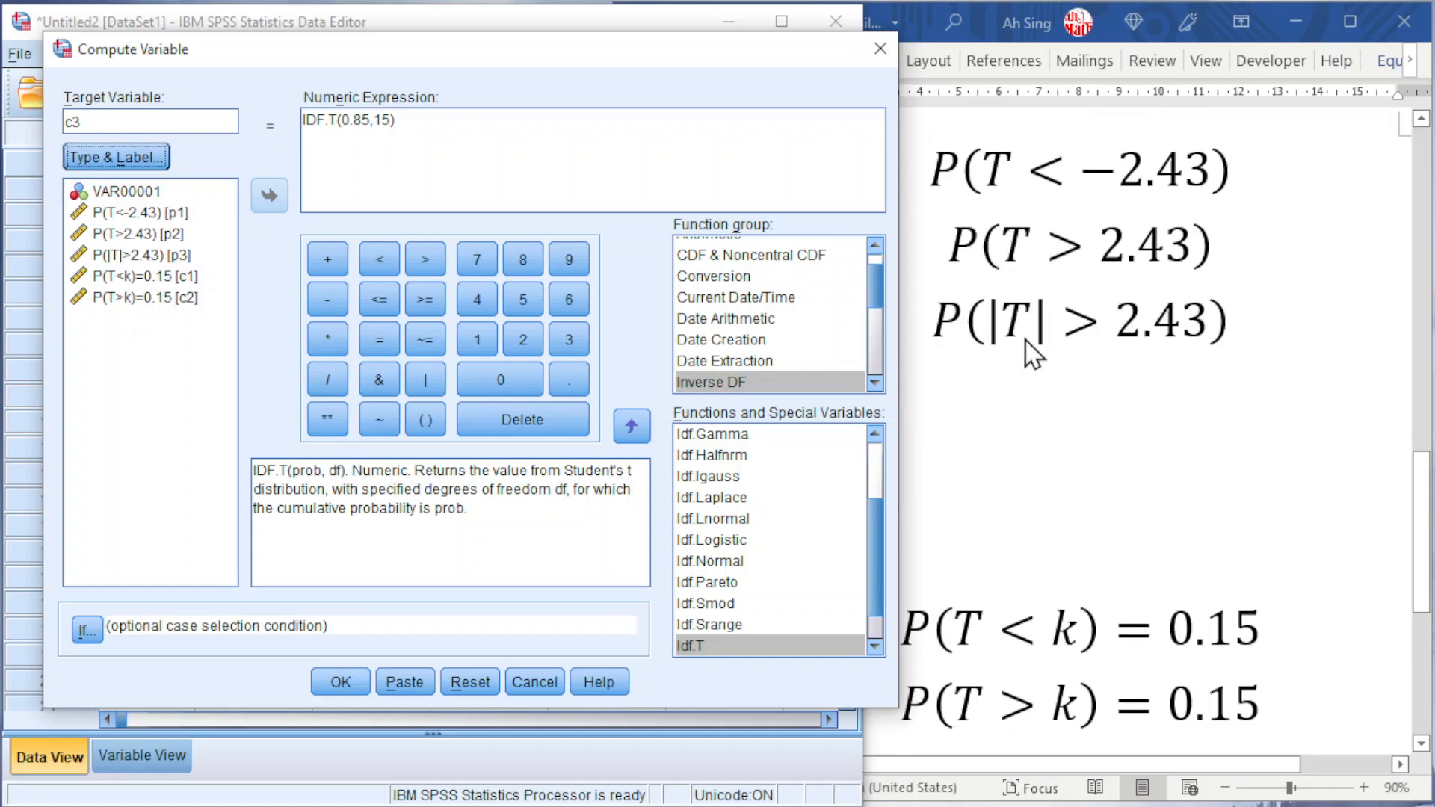
pyautogui.scroll(-3, 1079, 400)
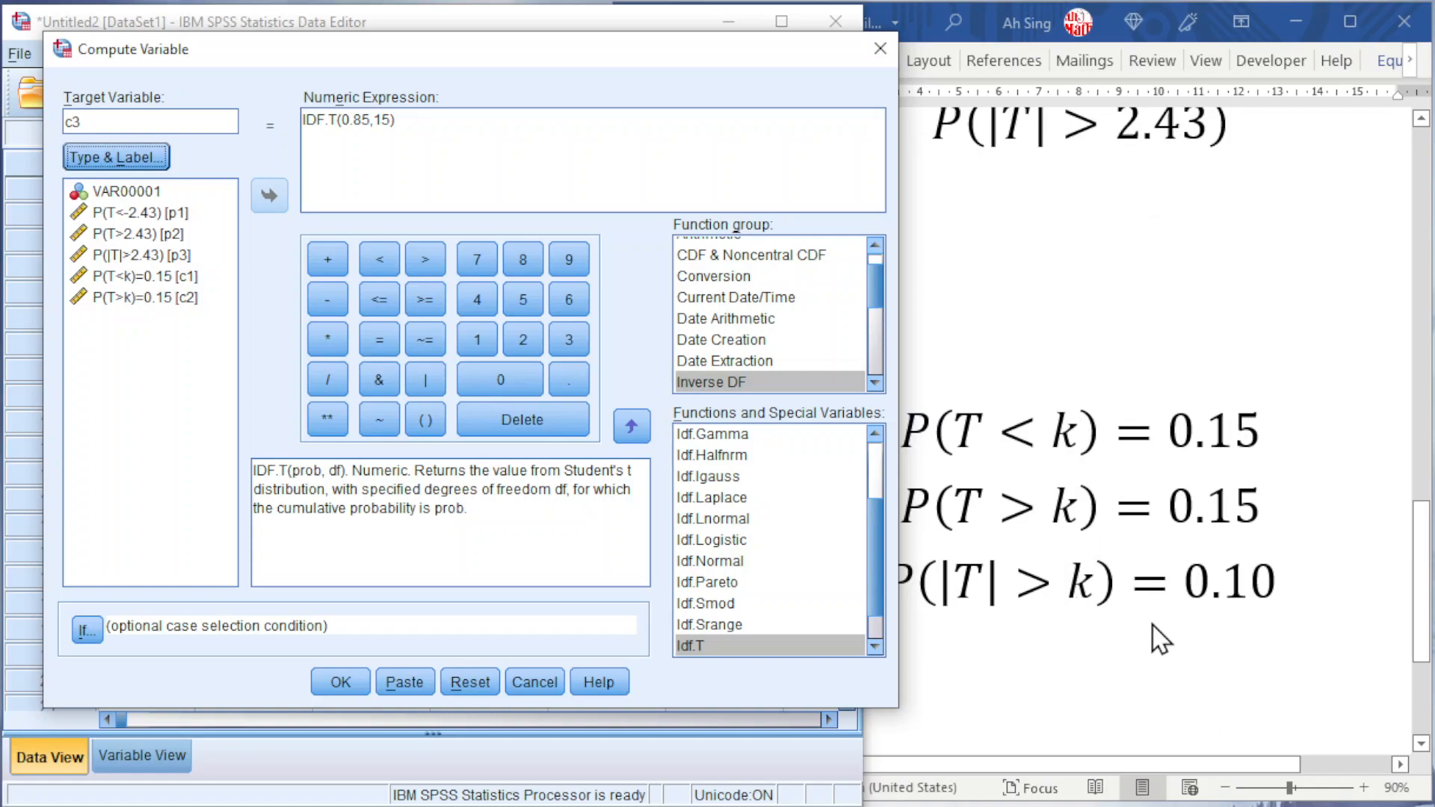
pyautogui.doubleClick(355, 120)
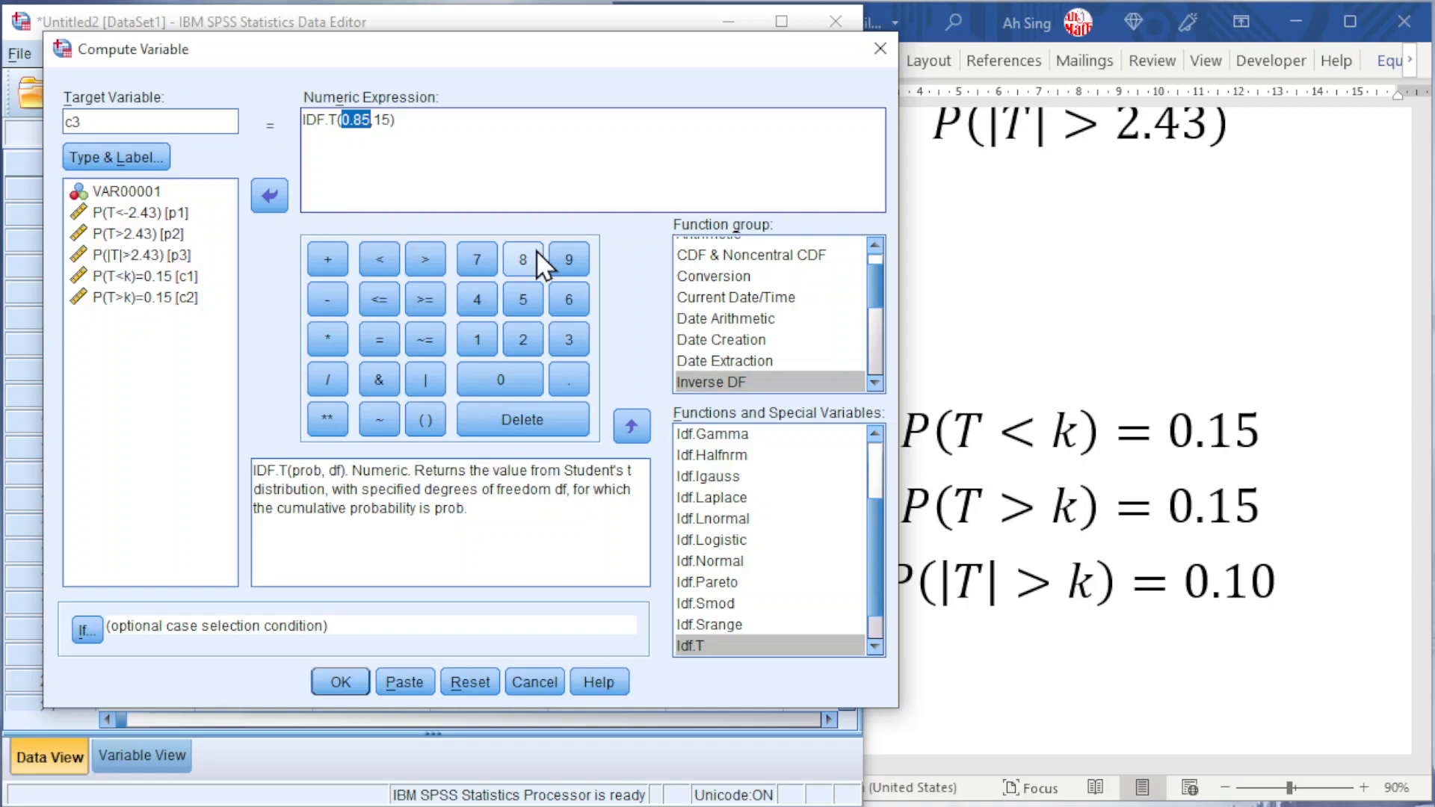
pyautogui.write('0.05')
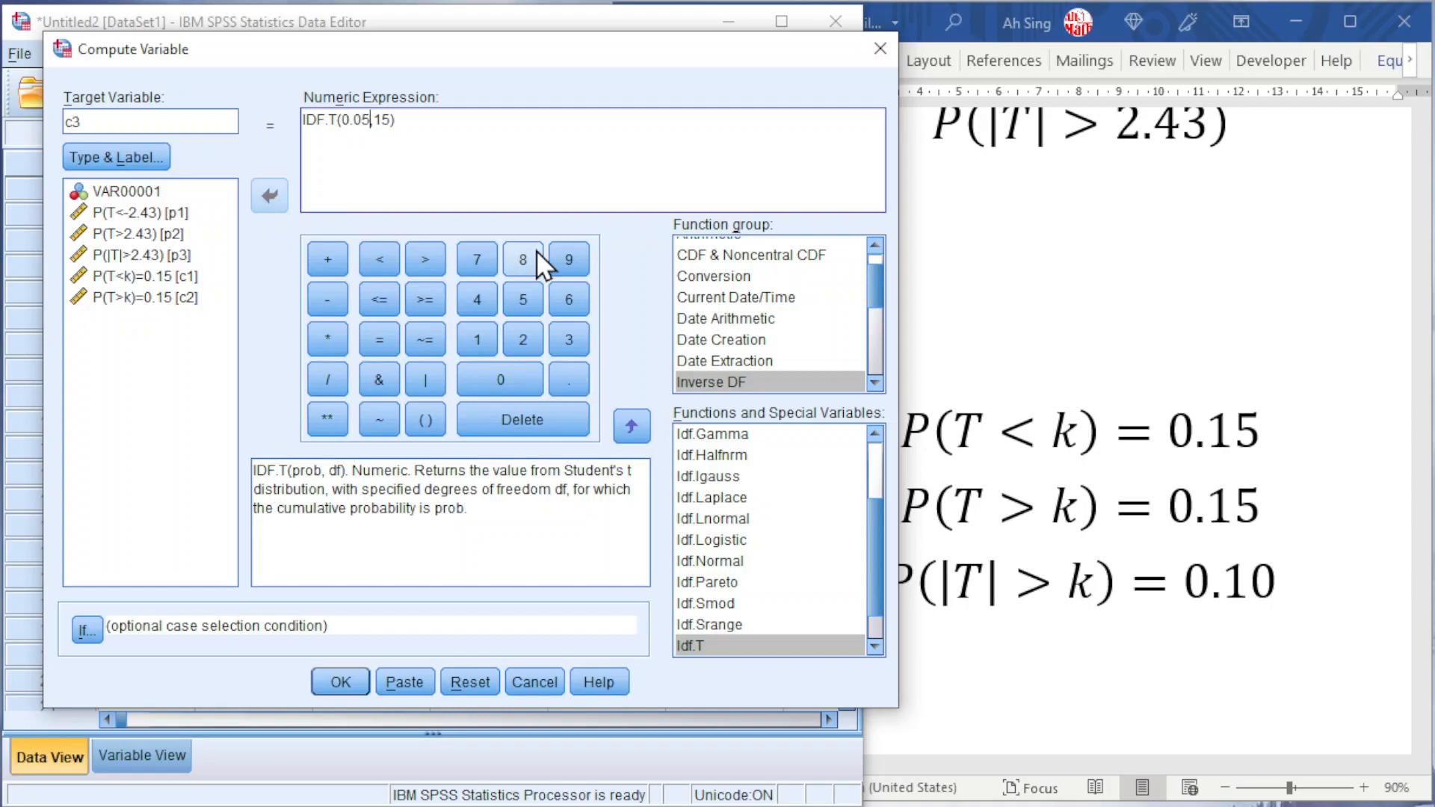
pyautogui.click(342, 682)
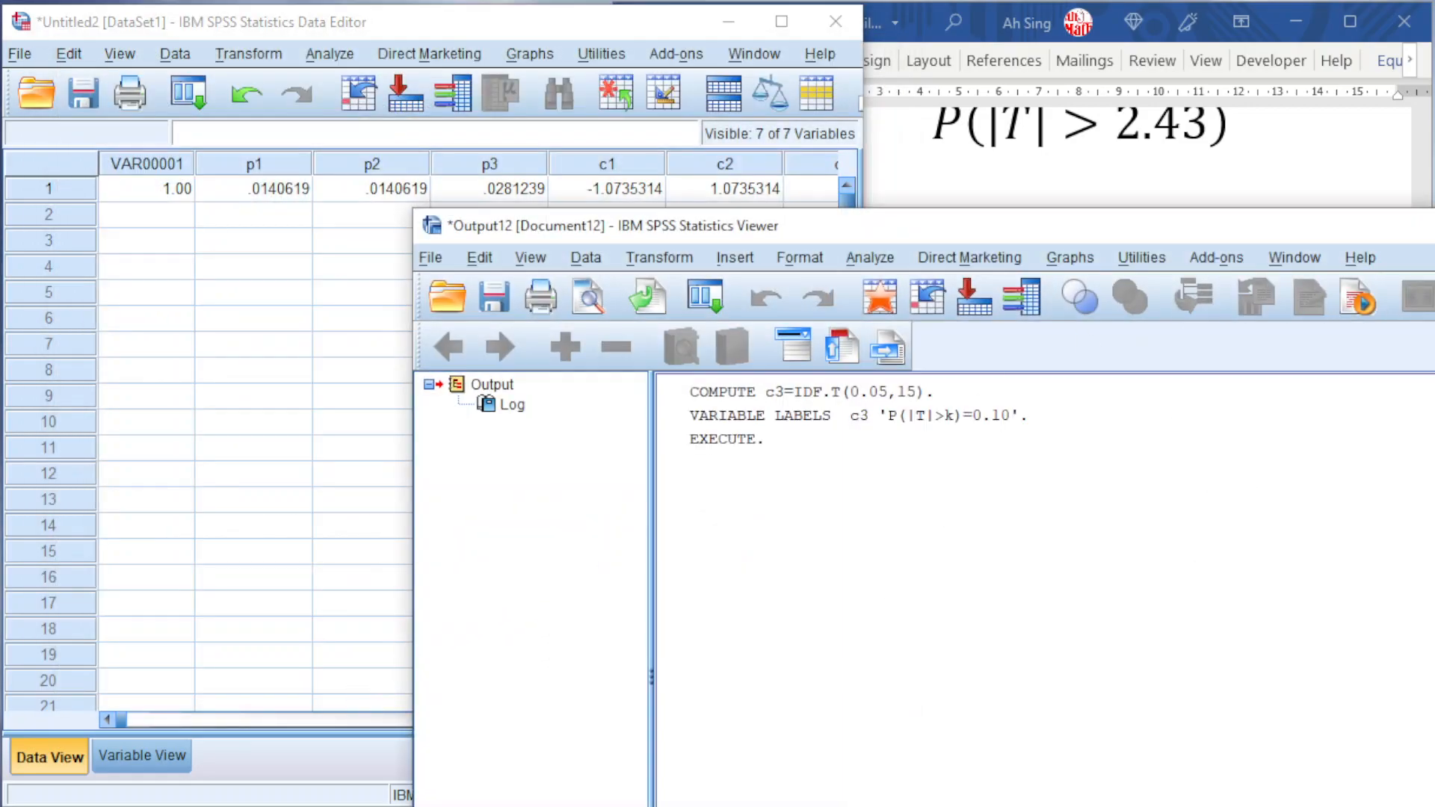
pyautogui.hotkey('alt', 'F4')
pyautogui.click(1120, 655)
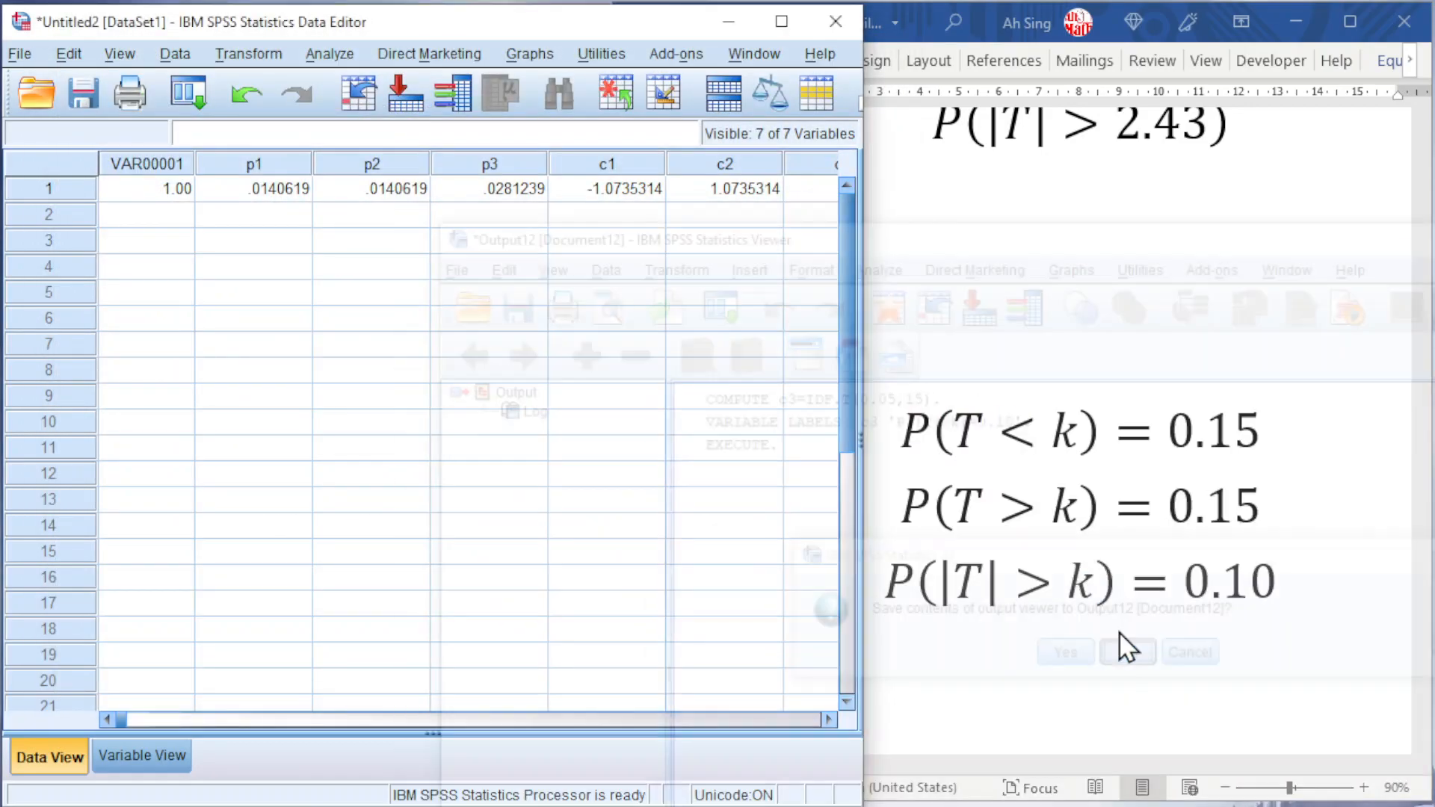
# - Check the computed value of c3 in the data, and increase the number of decimals for c3
pyautogui.click(827, 719)
pyautogui.click(827, 719)
pyautogui.click(551, 193)
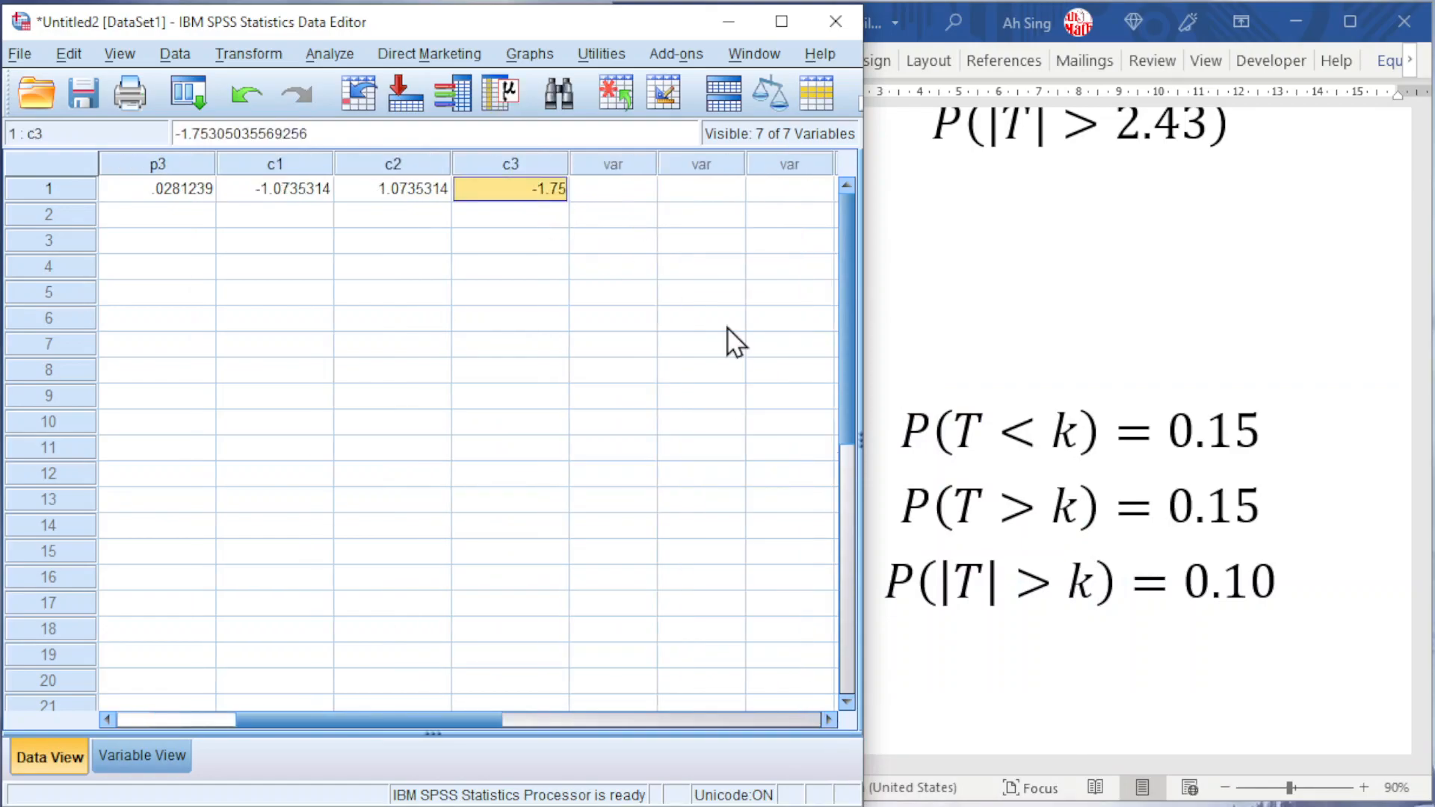
pyautogui.click(145, 756)
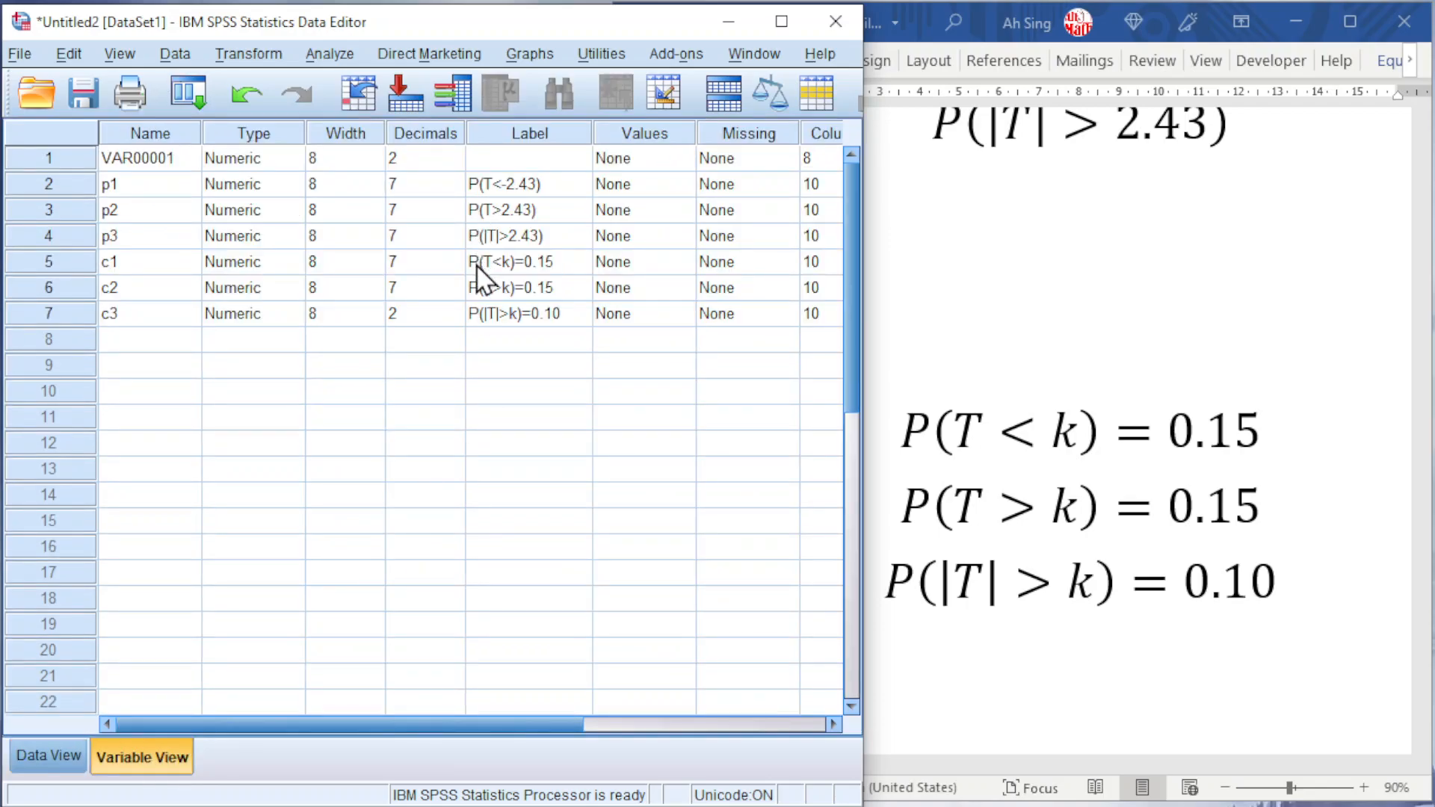
pyautogui.click(456, 315)
pyautogui.click(455, 309)
pyautogui.click(455, 309)
pyautogui.click(454, 309)
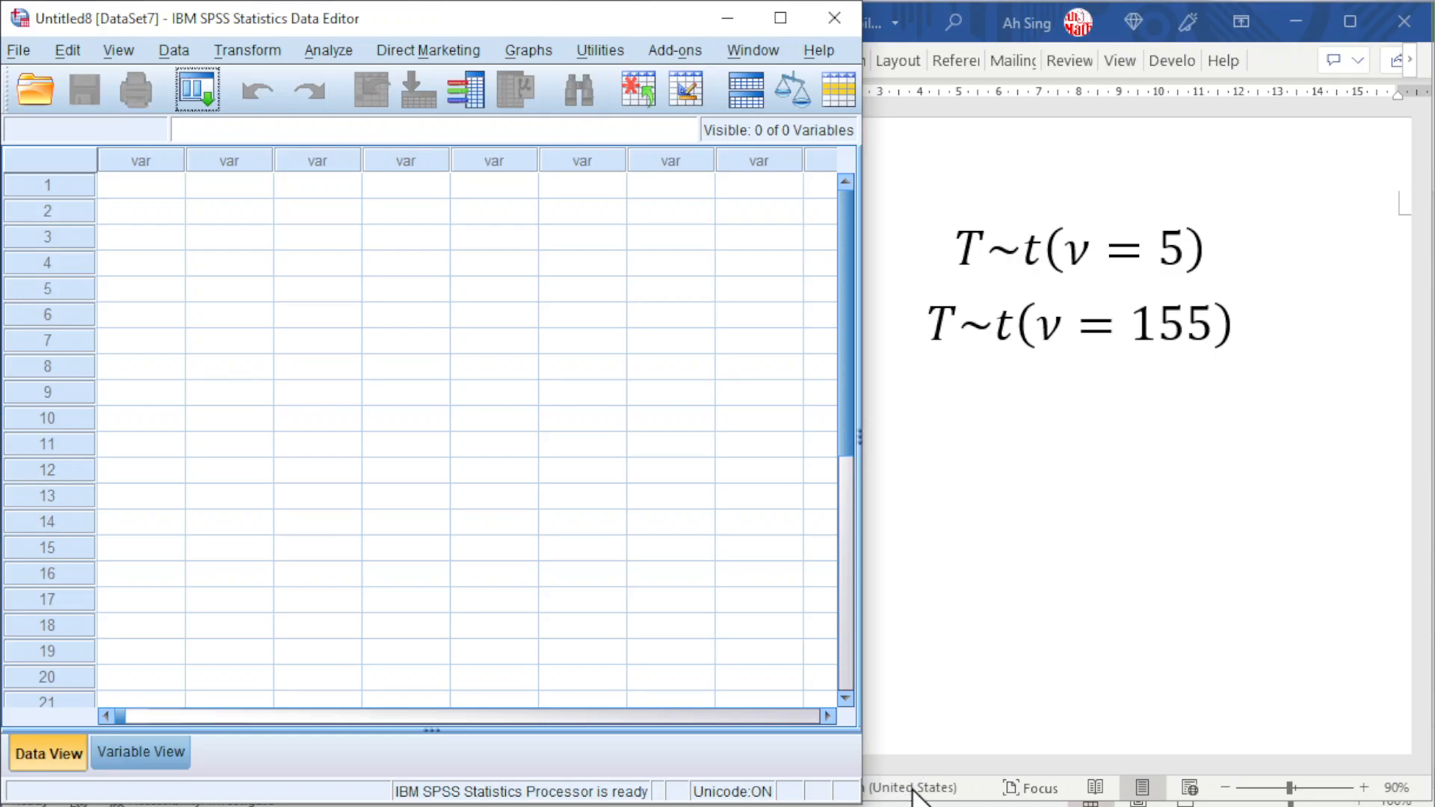
# - Switch to the empty Sheet2 of the Excel workbook and enter -4 in cell A1
pyautogui.click(778, 806)
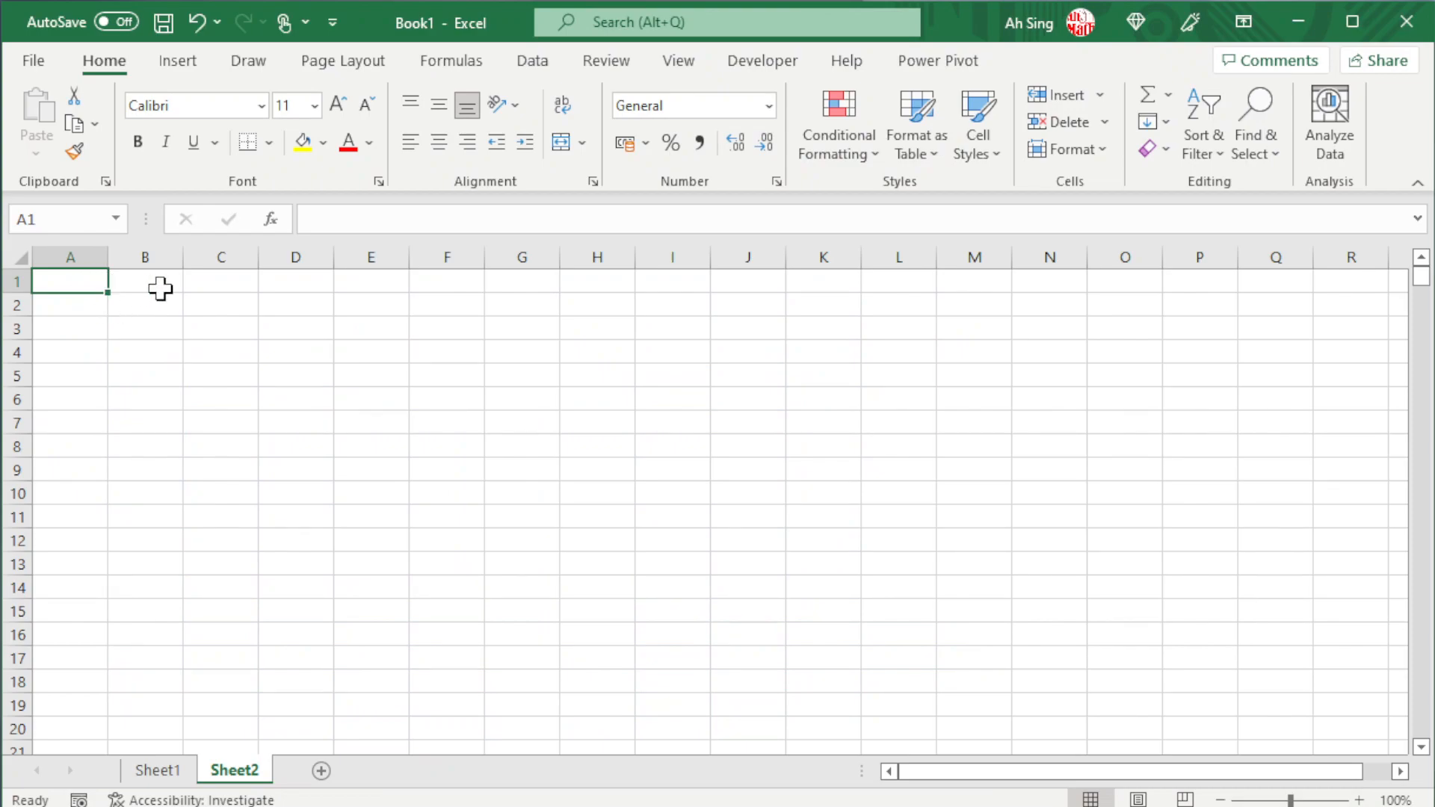
pyautogui.write('-4')
pyautogui.press('Return')
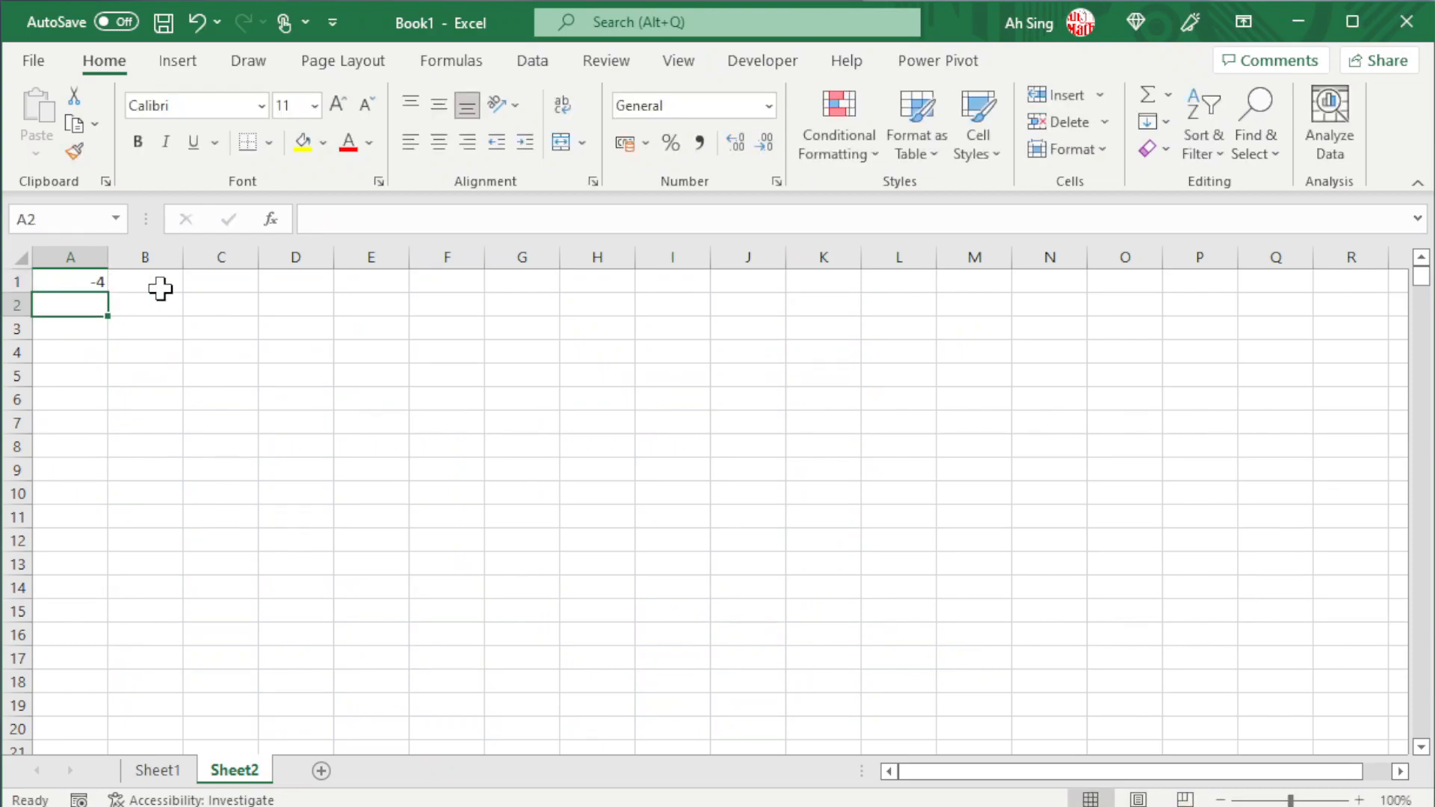
# - Fill column A from cell A1 with a linear series using step value 0.001 and stop value 4
pyautogui.click(63, 283)
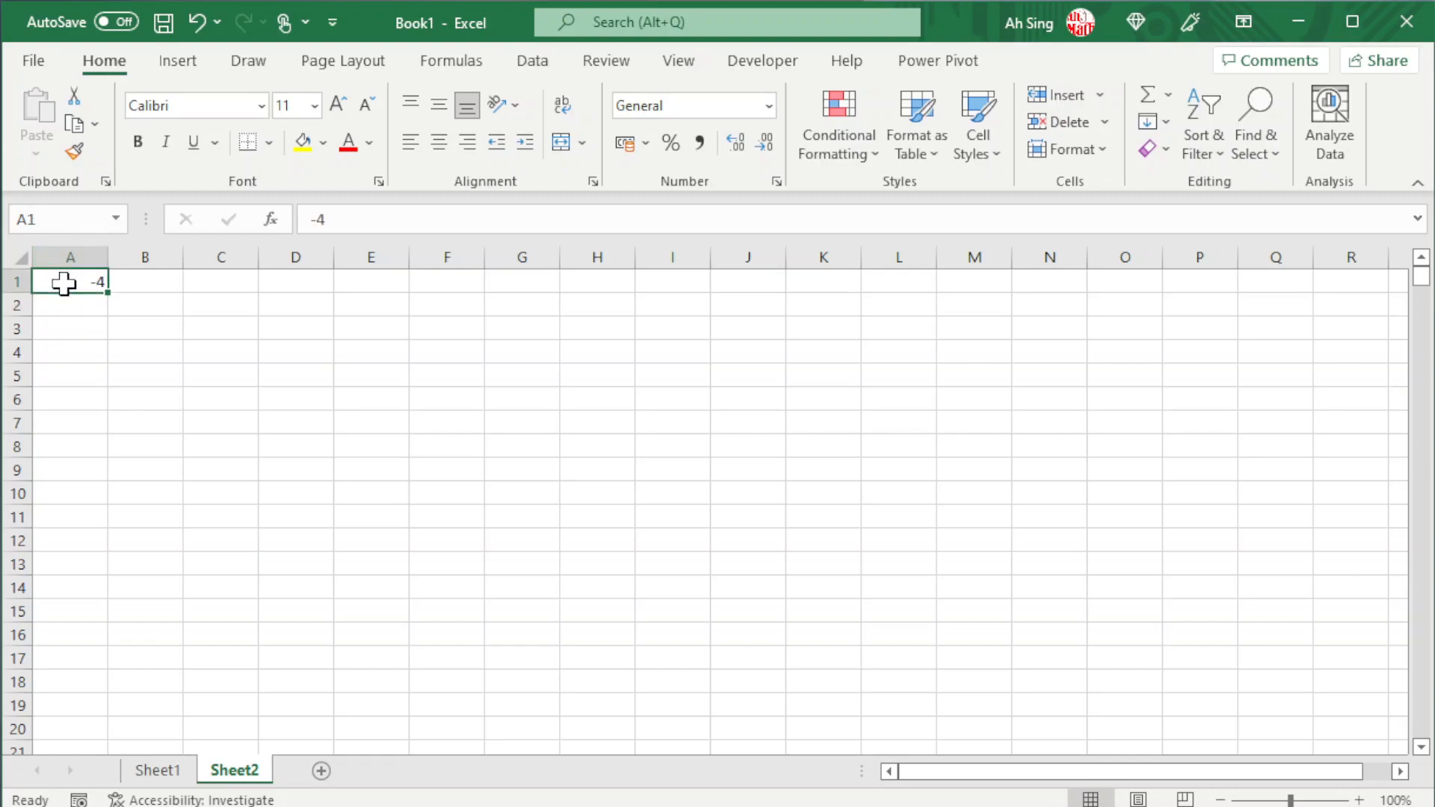
pyautogui.click(1164, 121)
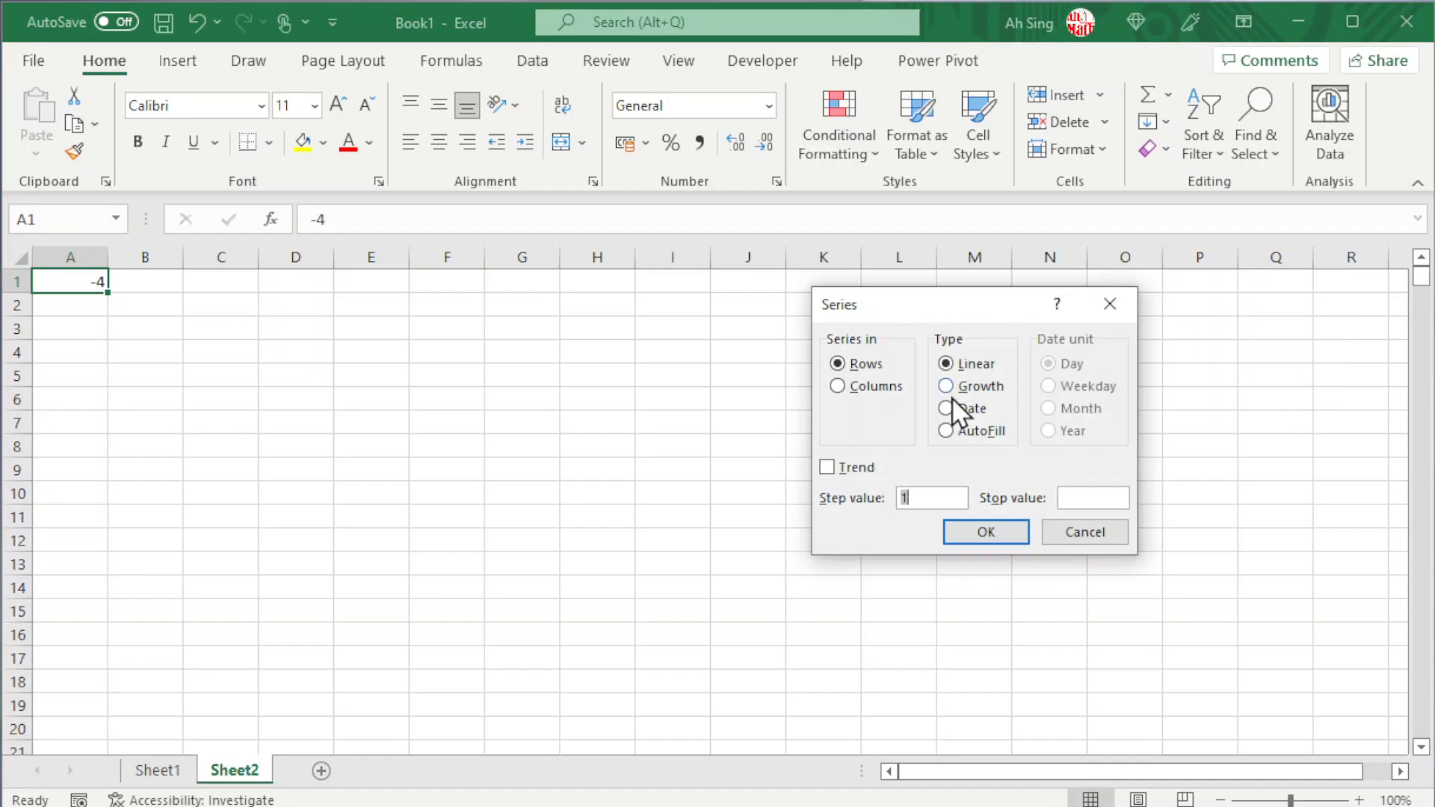
pyautogui.click(839, 385)
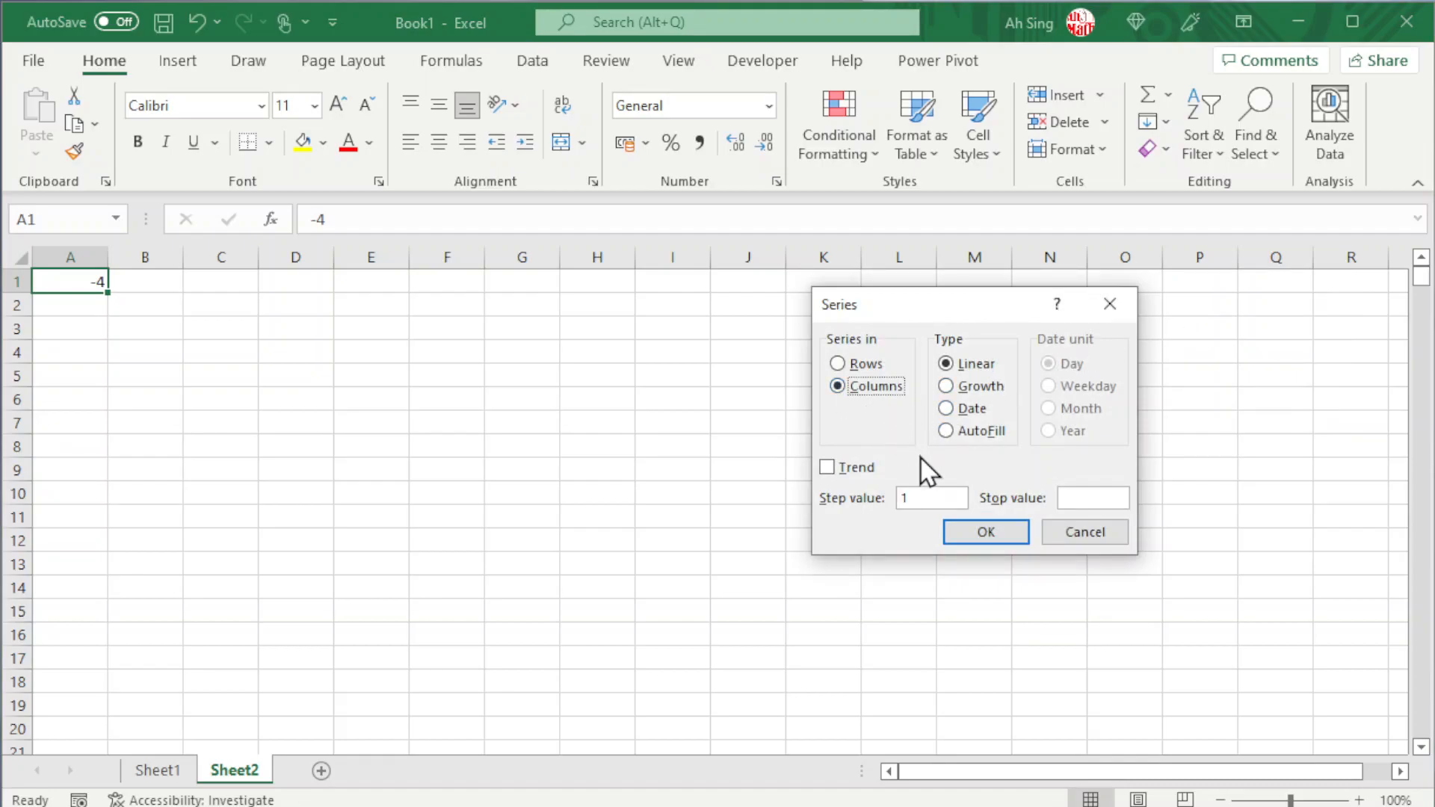
pyautogui.write('0.001')
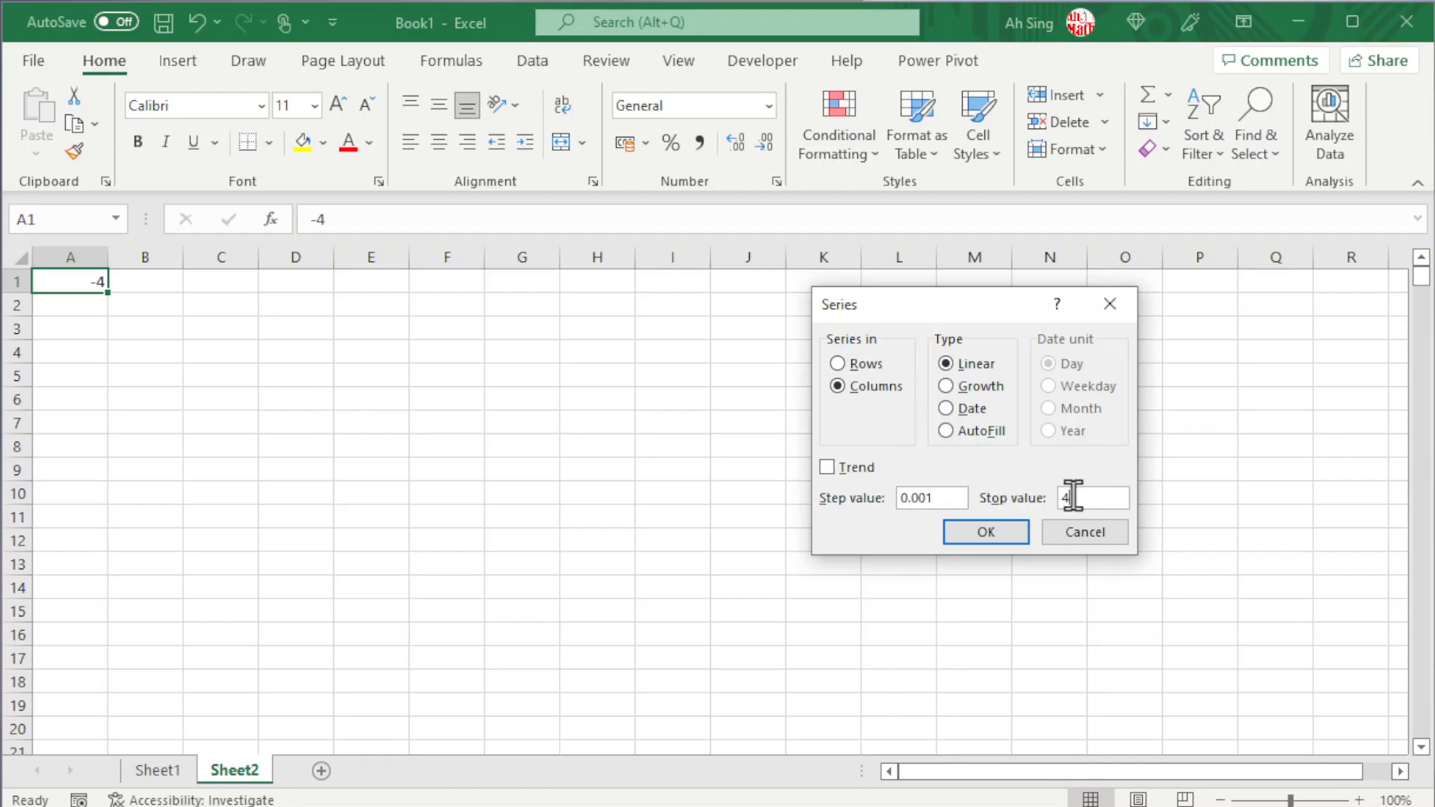
pyautogui.click(986, 532)
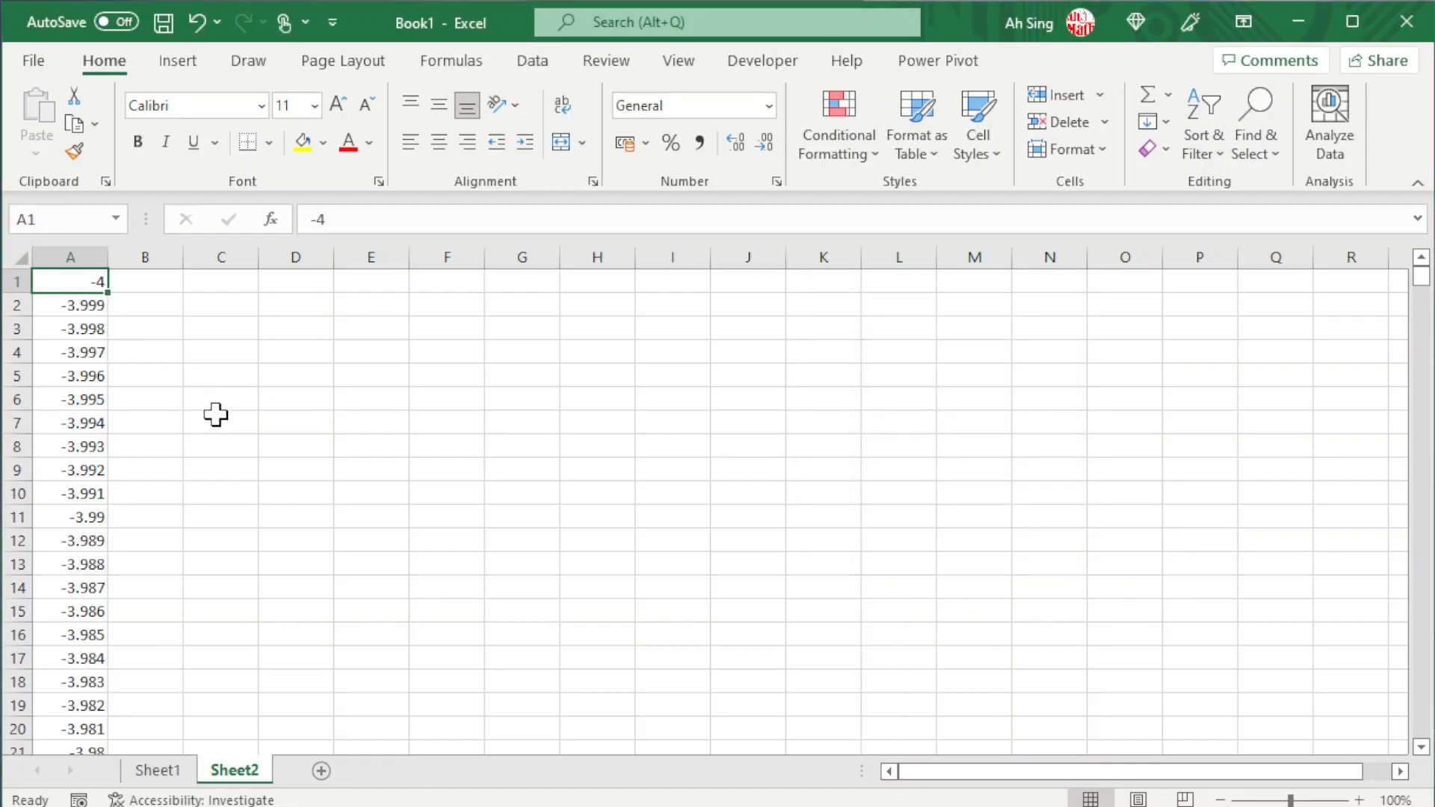
# - Copy the whole series in column A and paste it into the first column of the empty SPSS dataset
pyautogui.hotkey('ctrl', 'shift', 'Down')
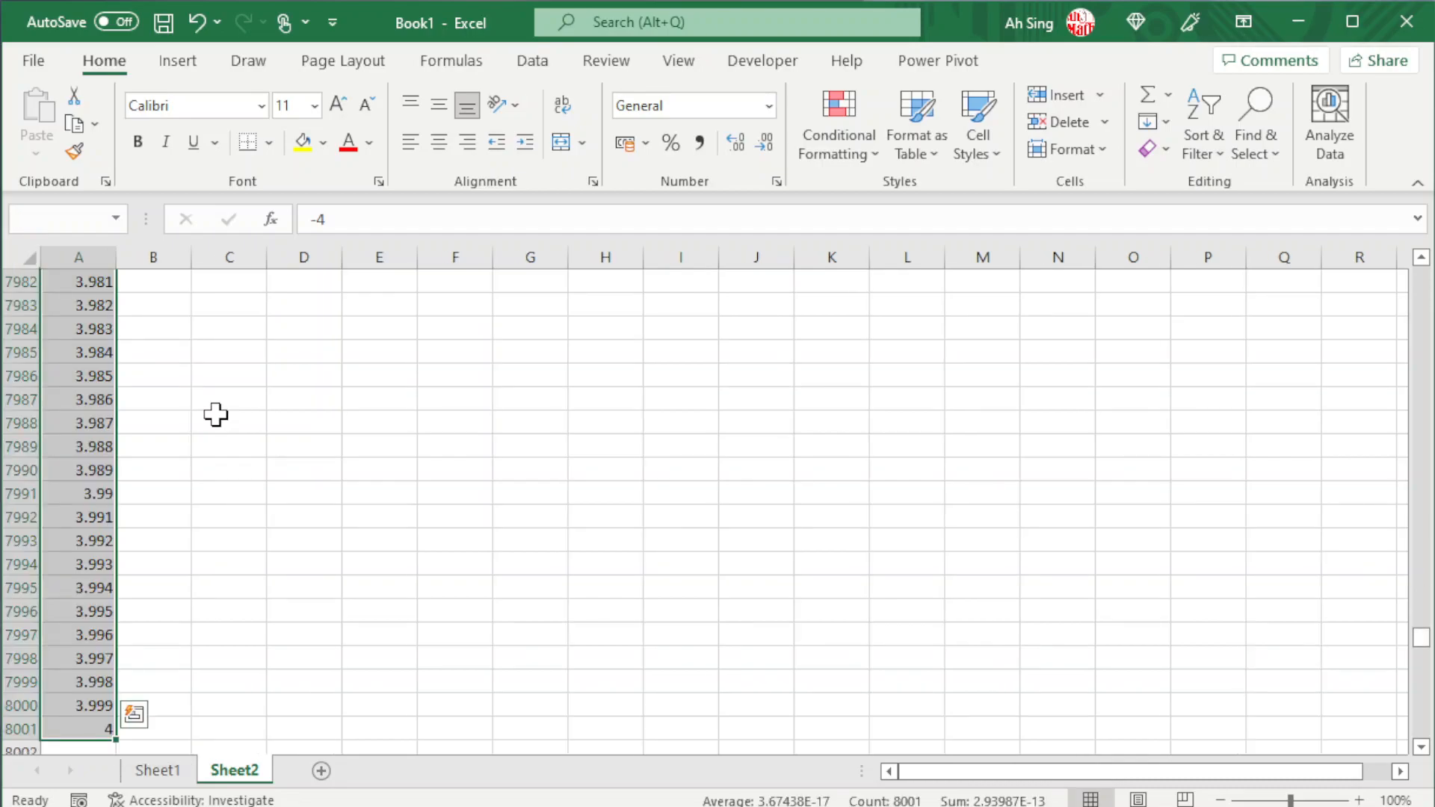
pyautogui.hotkey('ctrl', 'c')
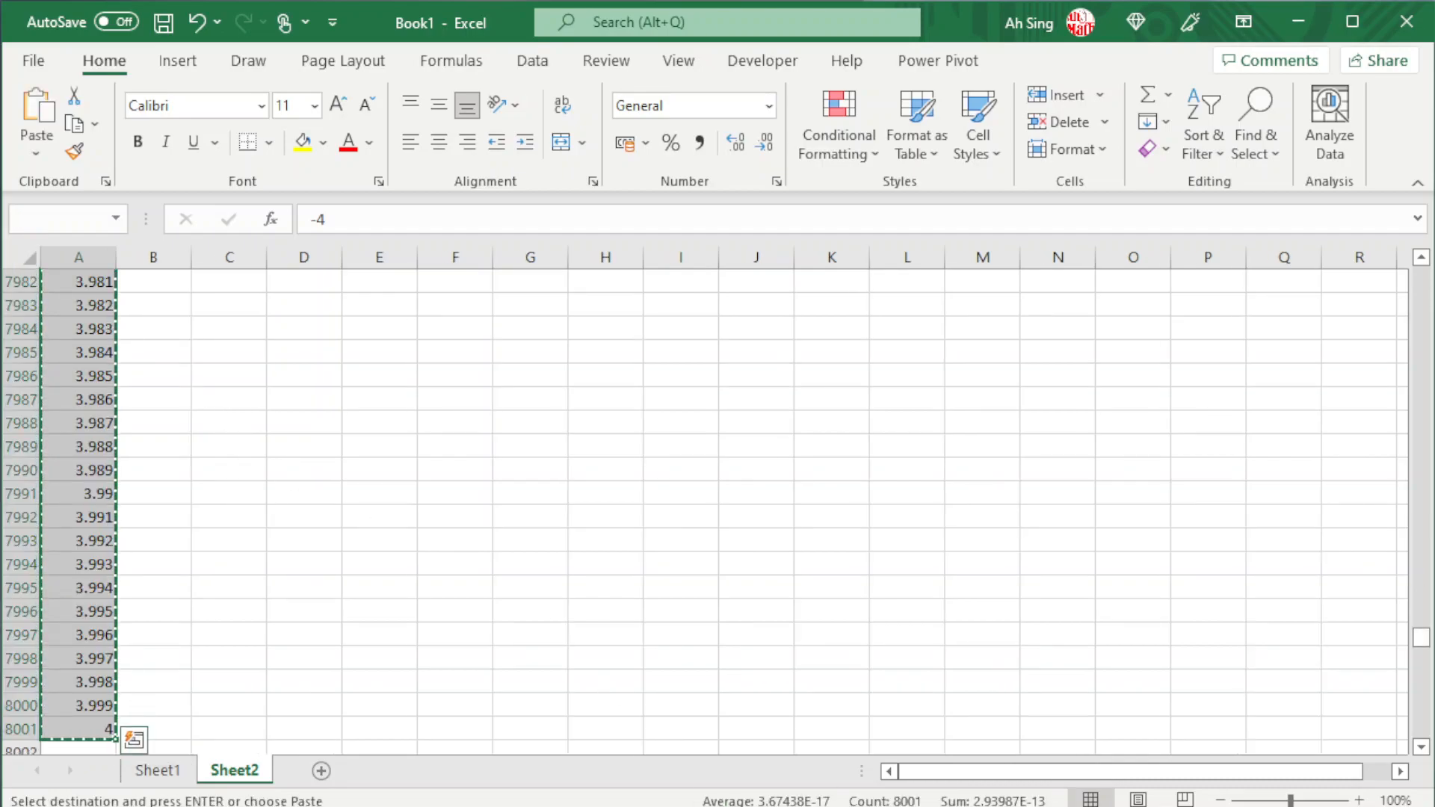
pyautogui.hotkey('alt', 'Tab')
pyautogui.click(158, 185)
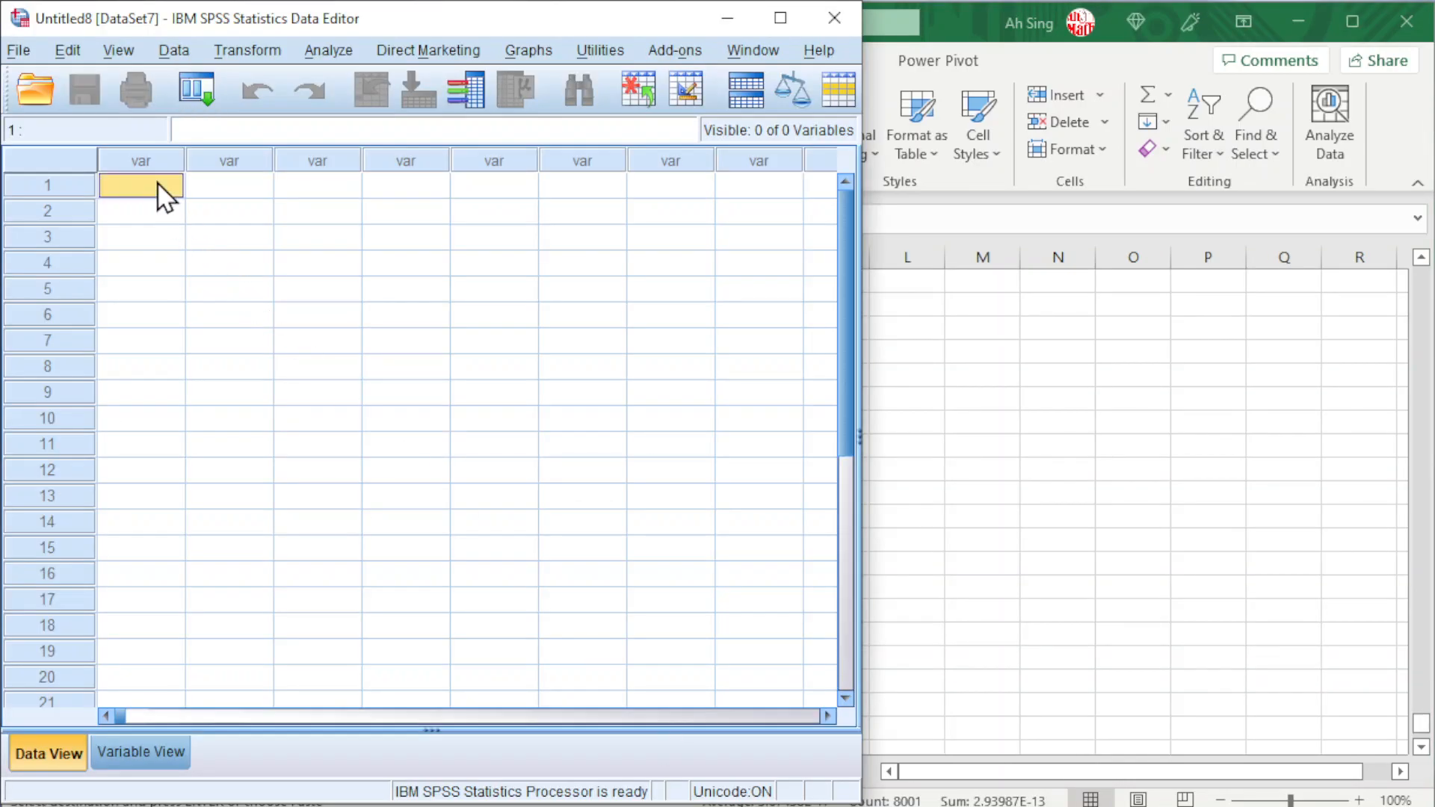
pyautogui.hotkey('ctrl', 'v')
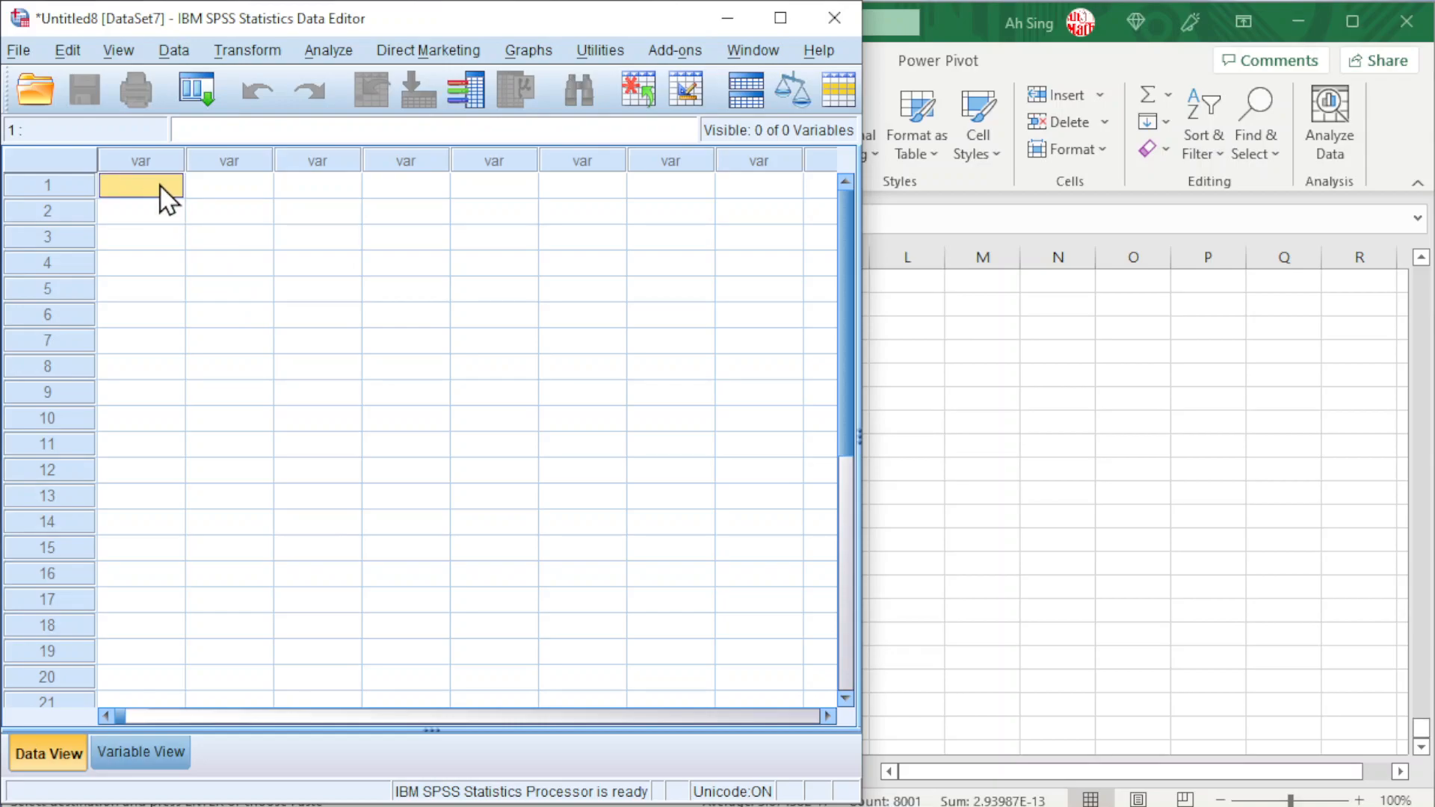
# - Rename the pasted variable to T and return to the data values
pyautogui.click(133, 754)
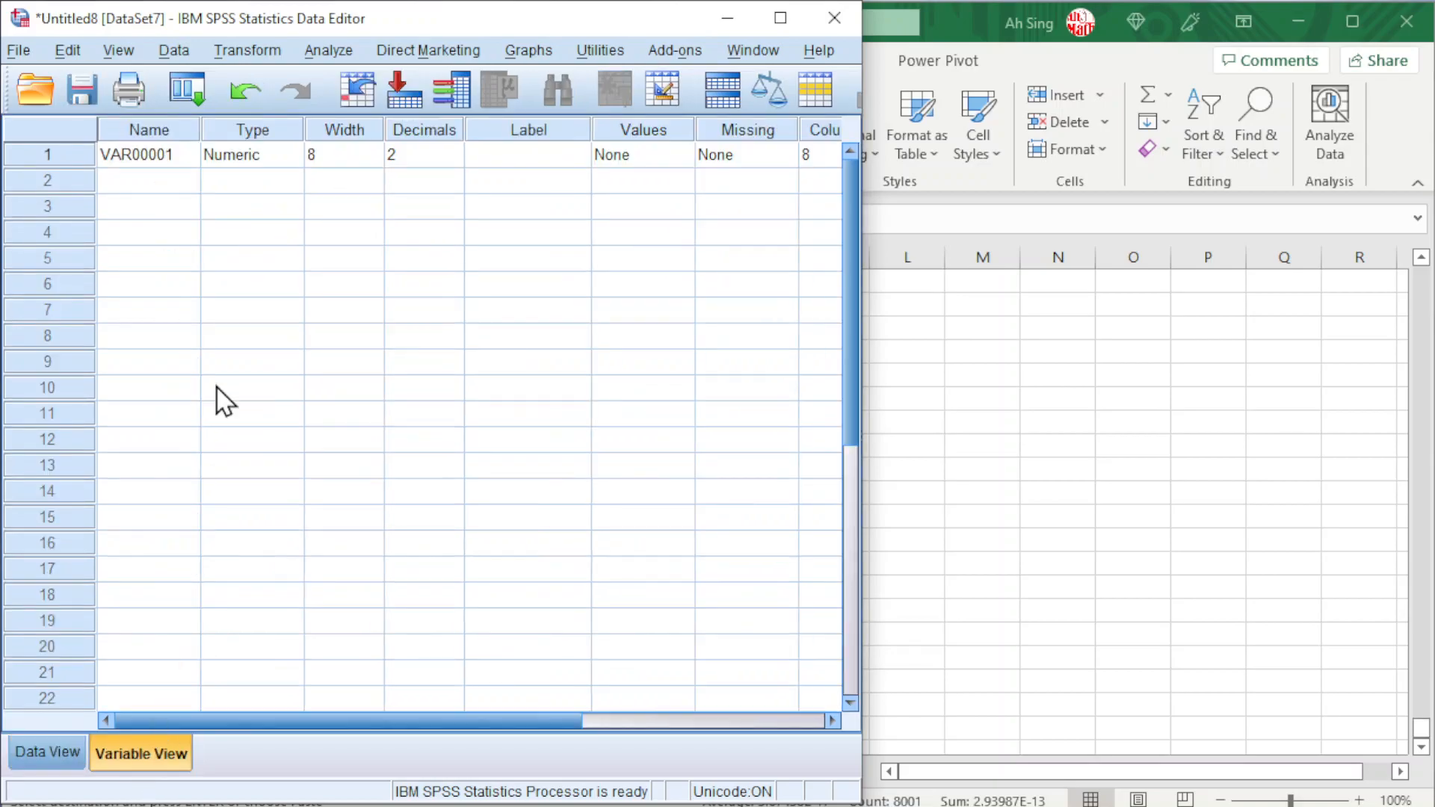
pyautogui.click(168, 157)
pyautogui.write('T')
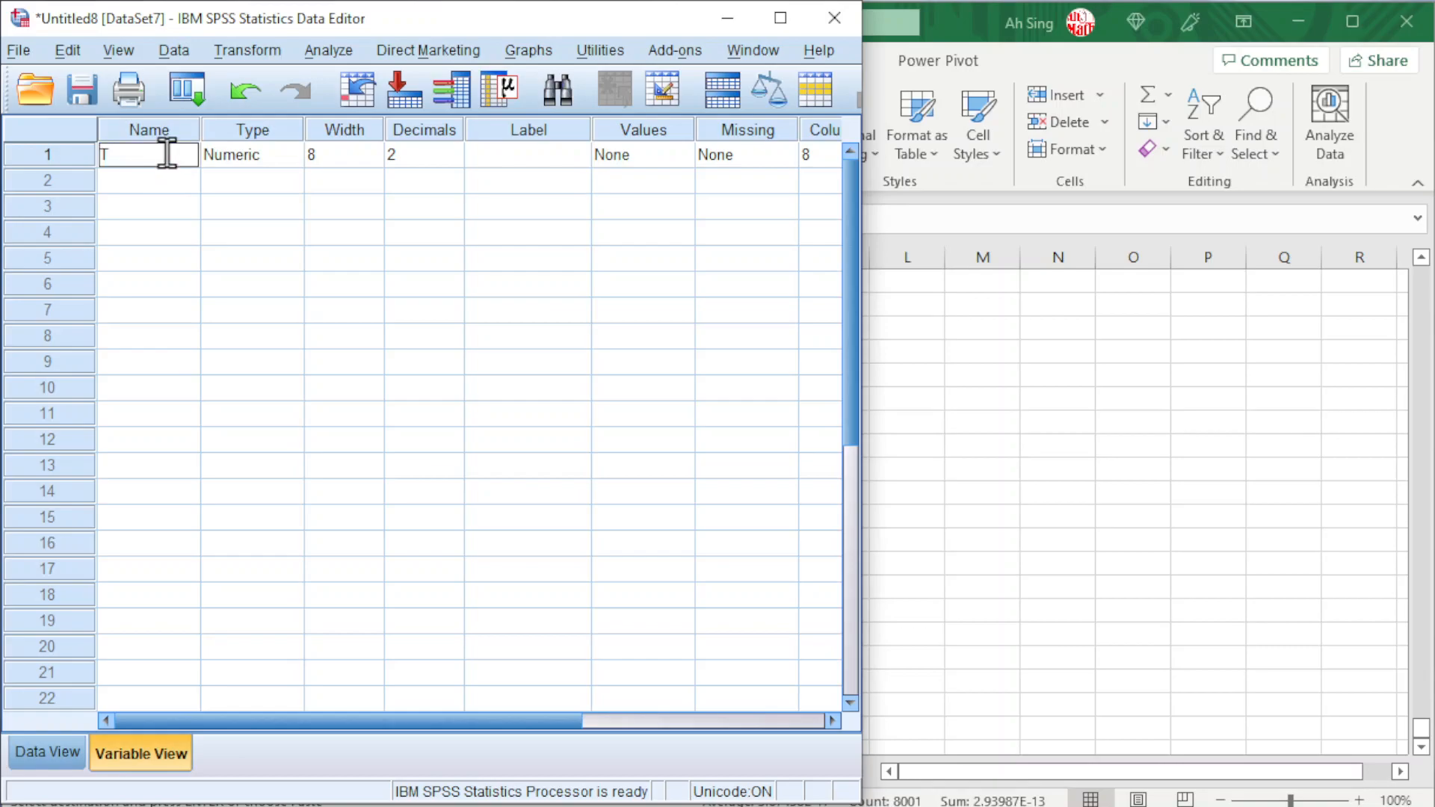
pyautogui.press('Return')
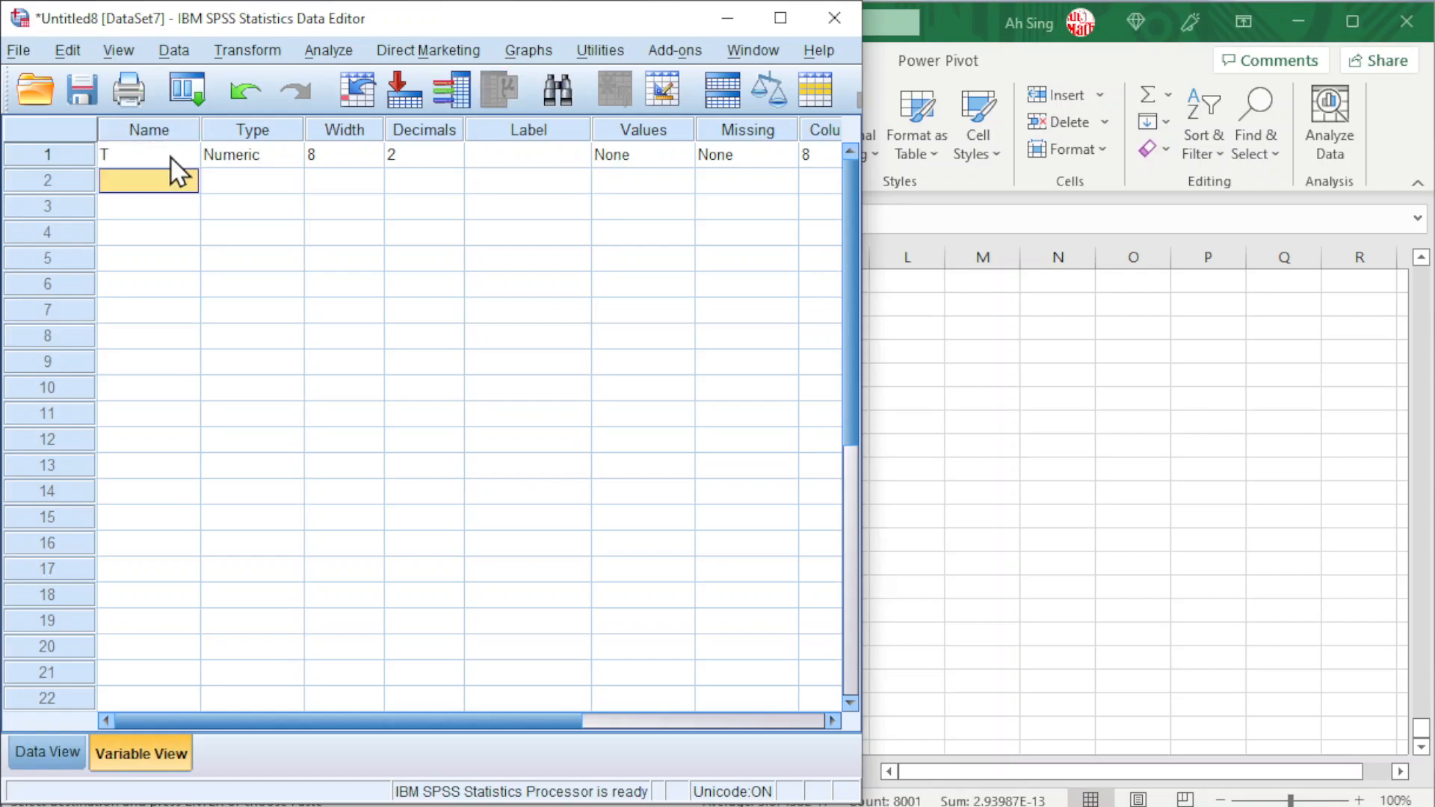
pyautogui.click(61, 748)
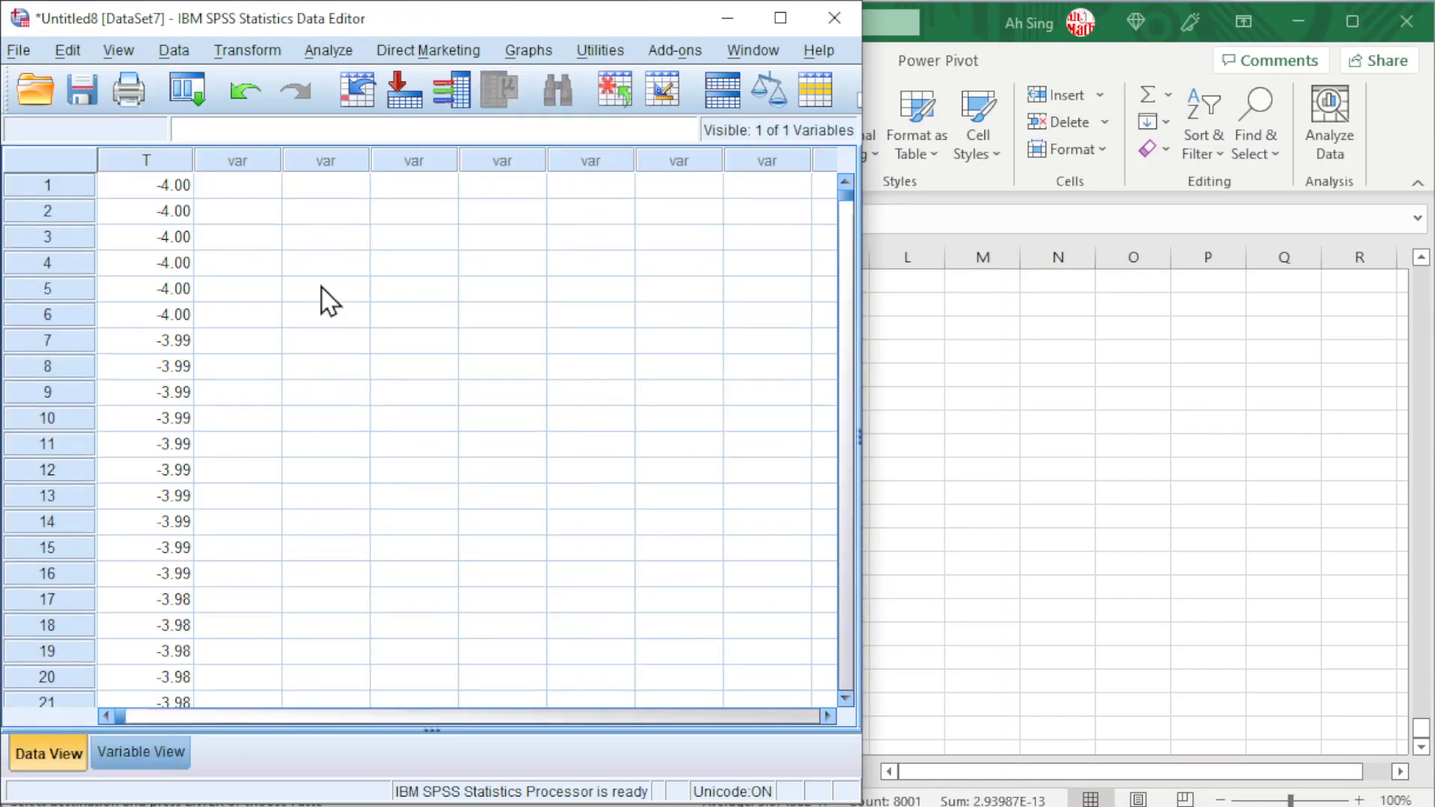
# - Start computing a new variable p1 and give it the label T~t(5)
pyautogui.click(249, 52)
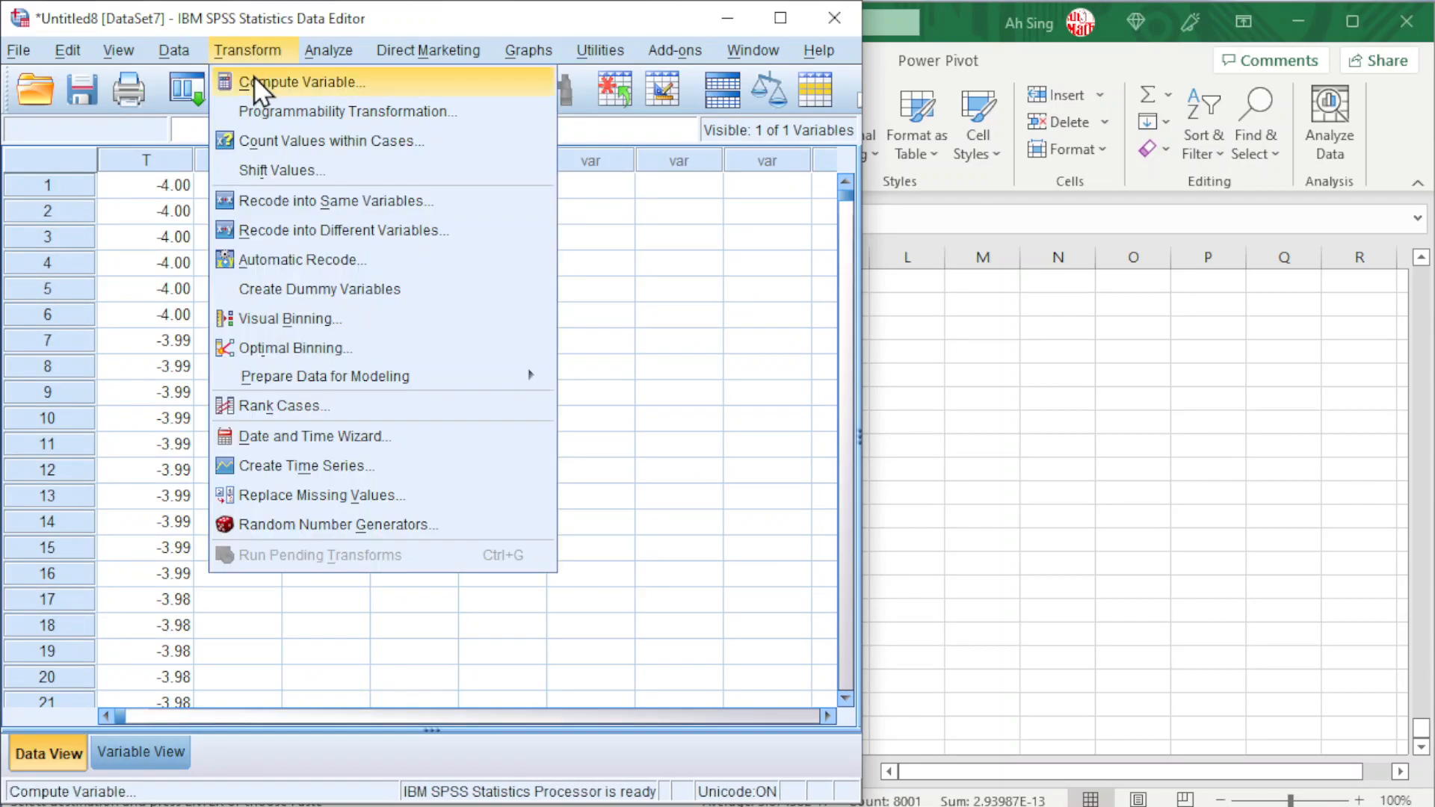
pyautogui.click(254, 79)
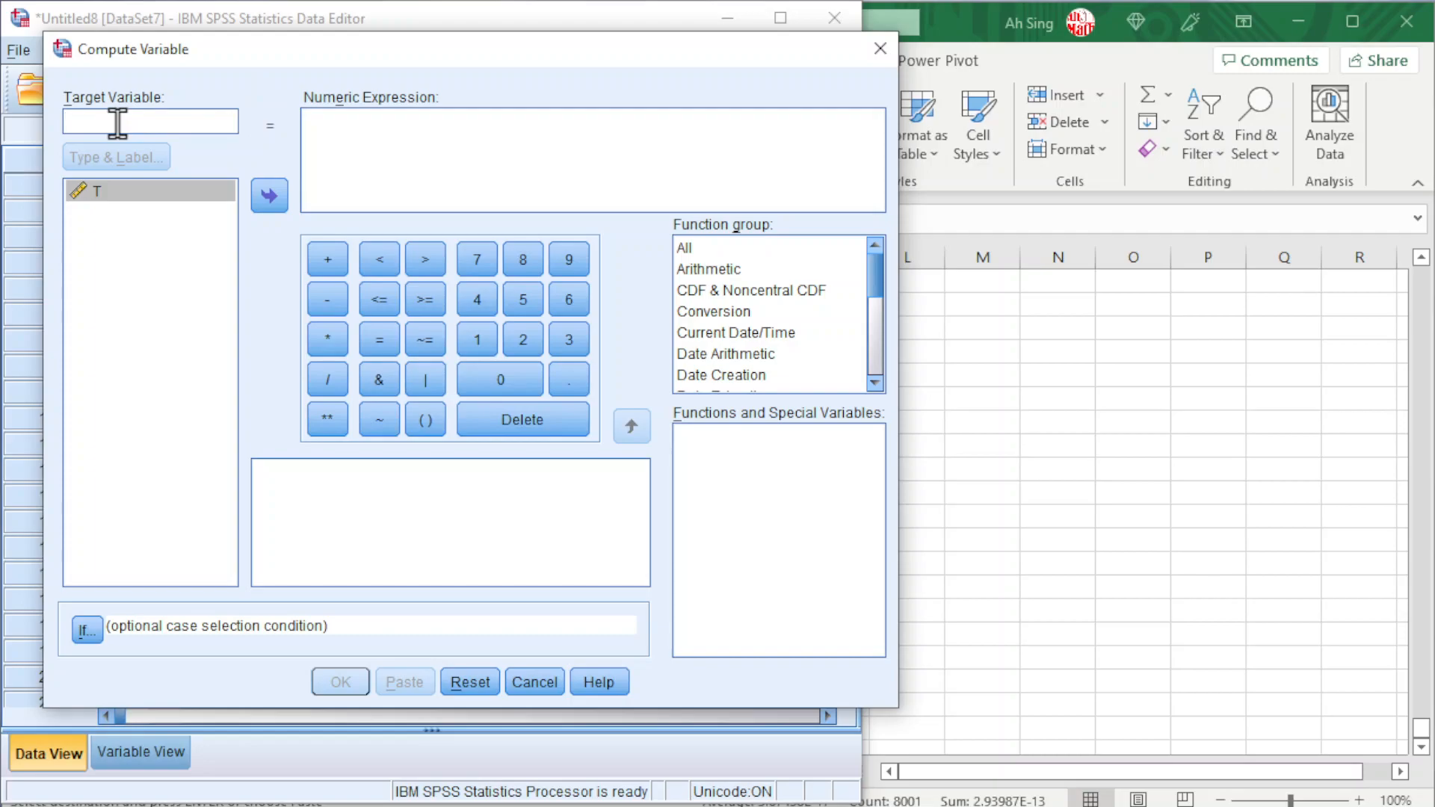
pyautogui.write('p1')
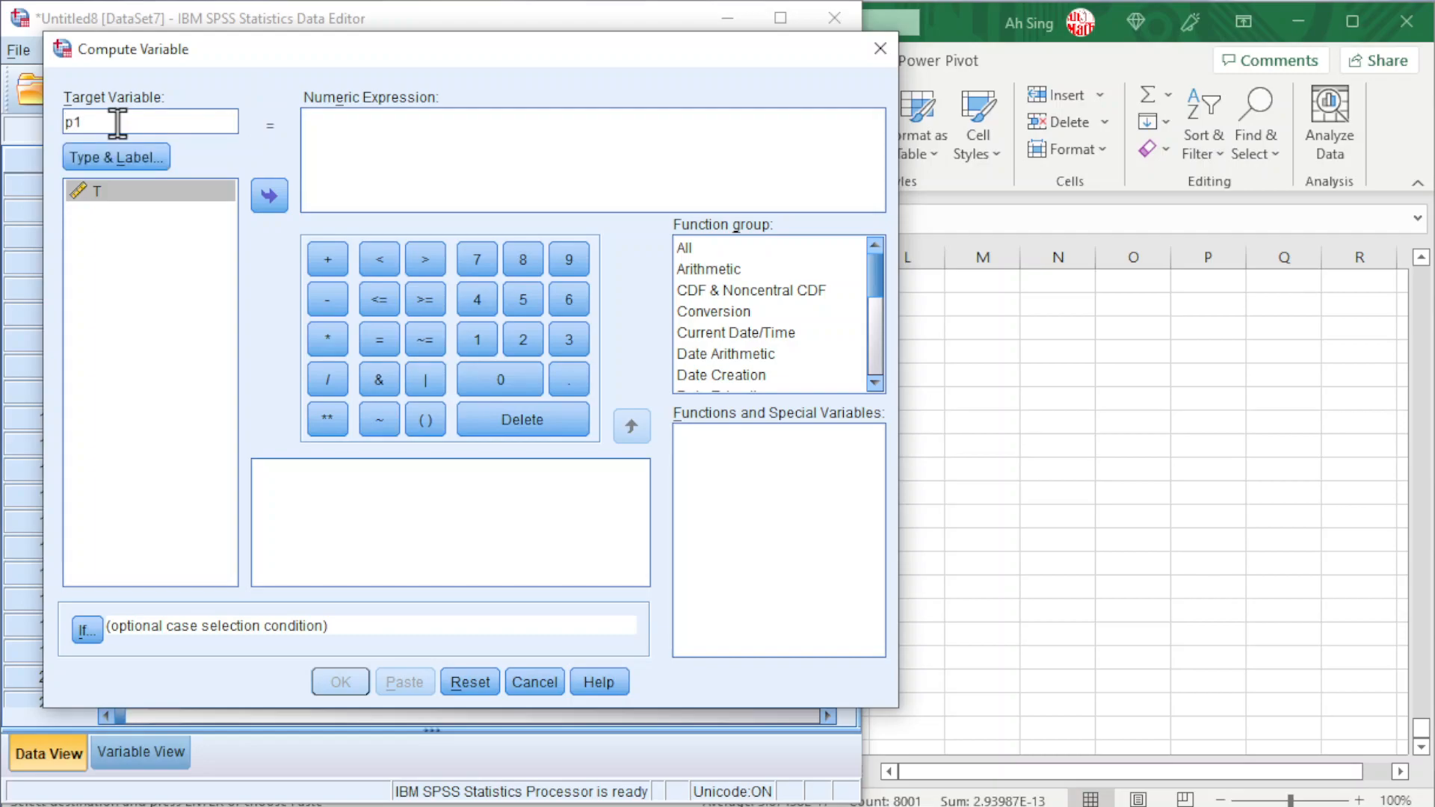
pyautogui.click(99, 159)
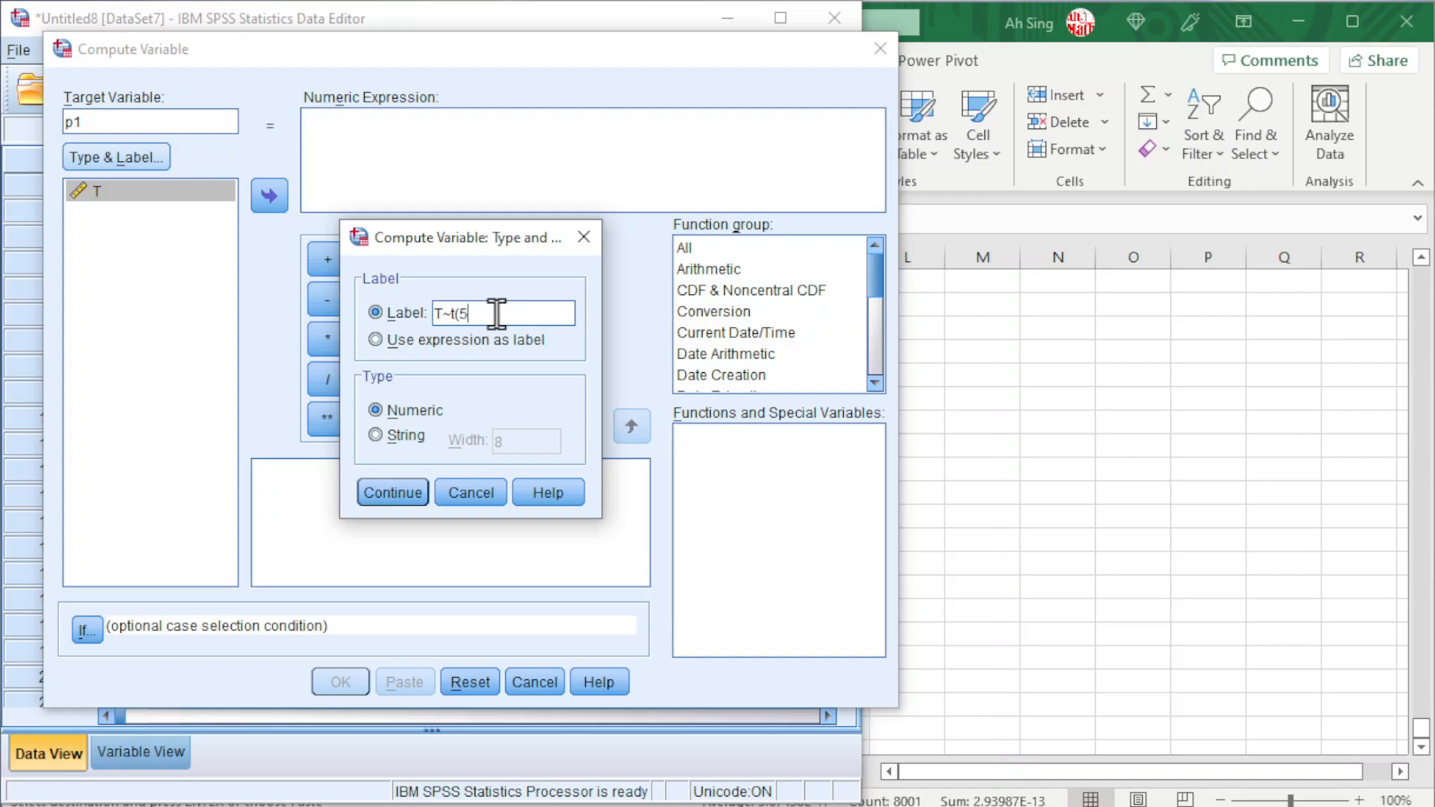
pyautogui.click(395, 490)
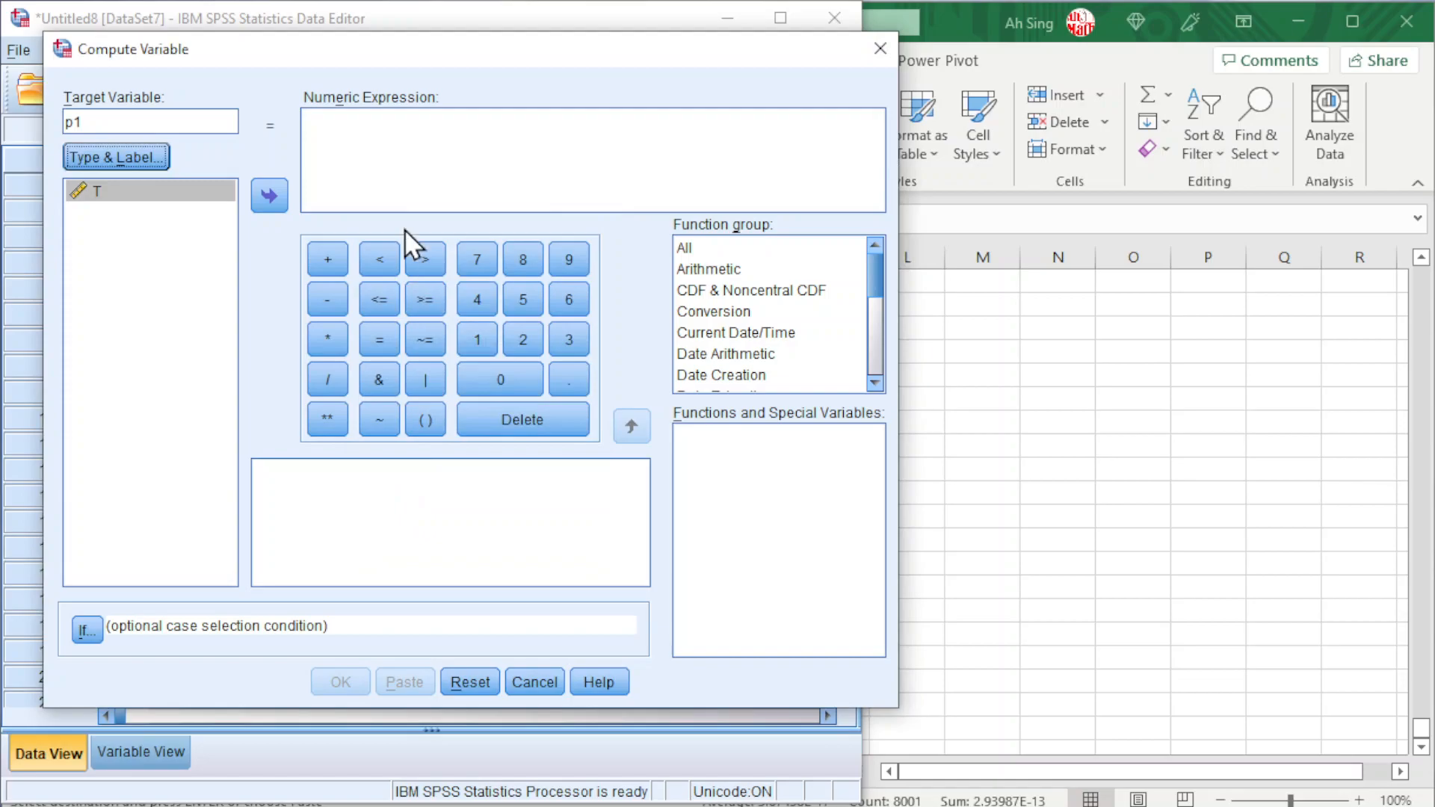
# - Insert the Pdf.T function from the PDF & Noncentral PDF group into the numeric expression for p1
pyautogui.click(325, 124)
pyautogui.scroll(-7, 874, 384)
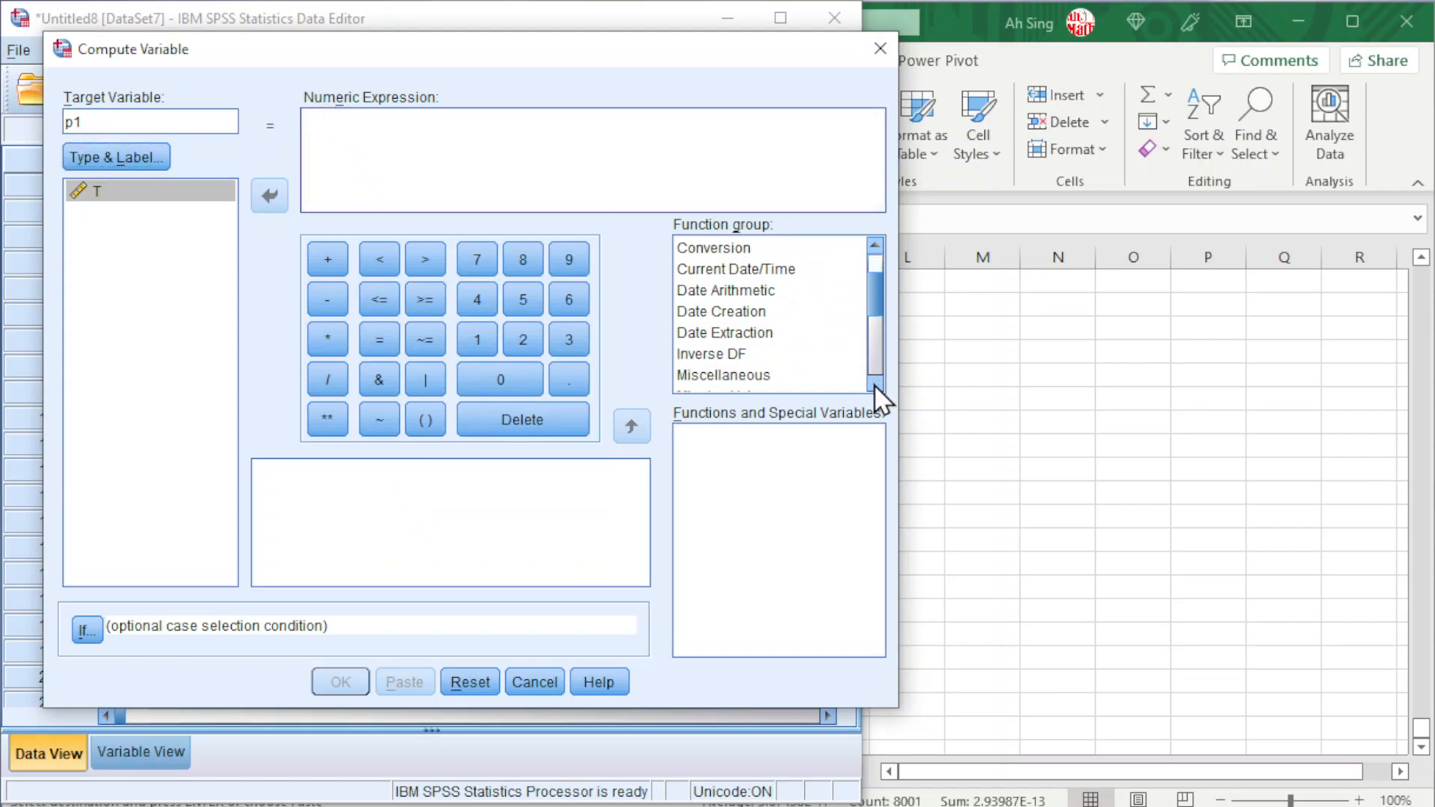
pyautogui.click(696, 336)
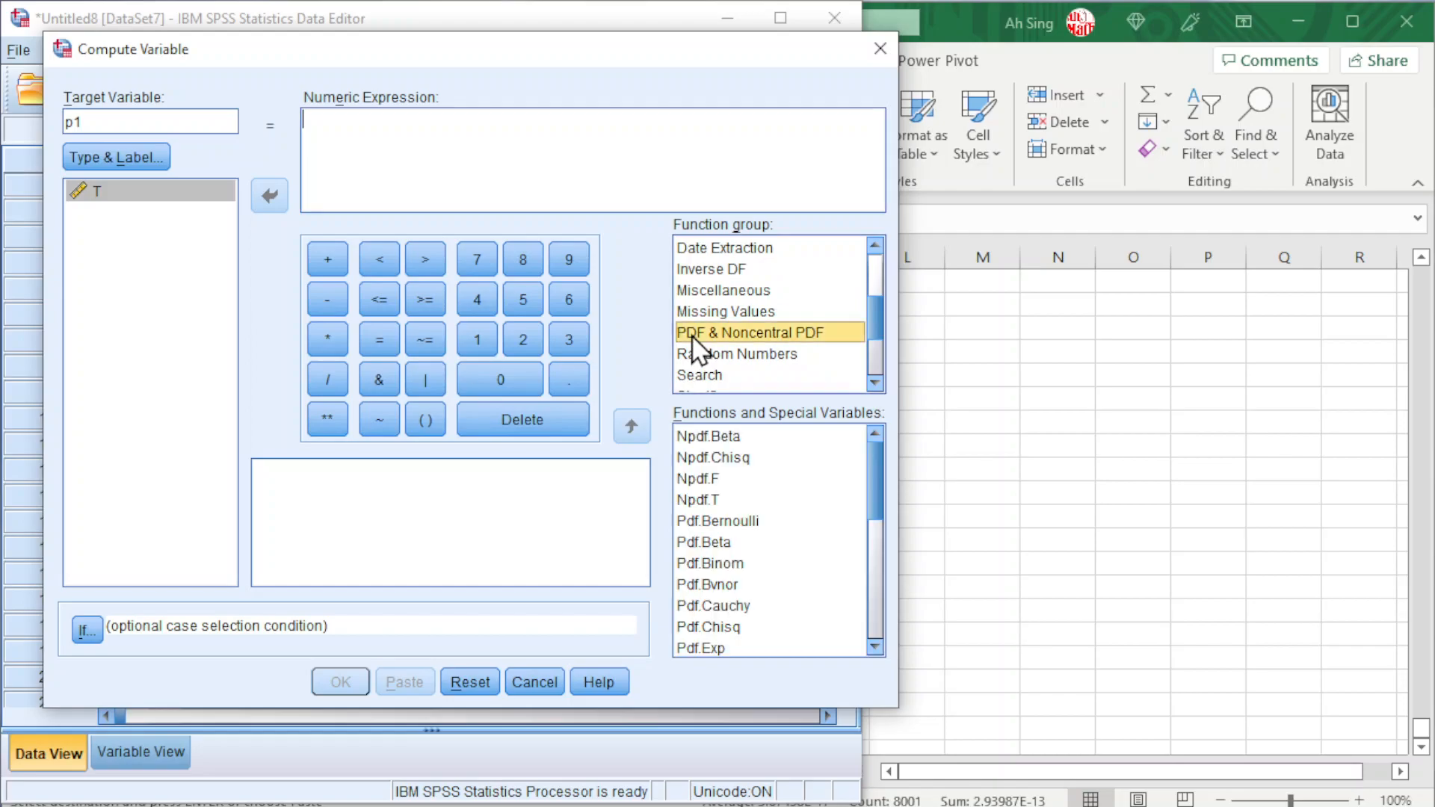
pyautogui.click(875, 648)
pyautogui.click(875, 648)
pyautogui.click(874, 648)
pyautogui.click(875, 647)
pyautogui.click(875, 647)
pyautogui.click(875, 647)
pyautogui.click(875, 647)
pyautogui.click(875, 648)
pyautogui.click(876, 648)
pyautogui.click(876, 648)
pyautogui.click(876, 648)
pyautogui.click(875, 648)
pyautogui.click(875, 648)
pyautogui.click(876, 648)
pyautogui.click(876, 649)
pyautogui.click(690, 626)
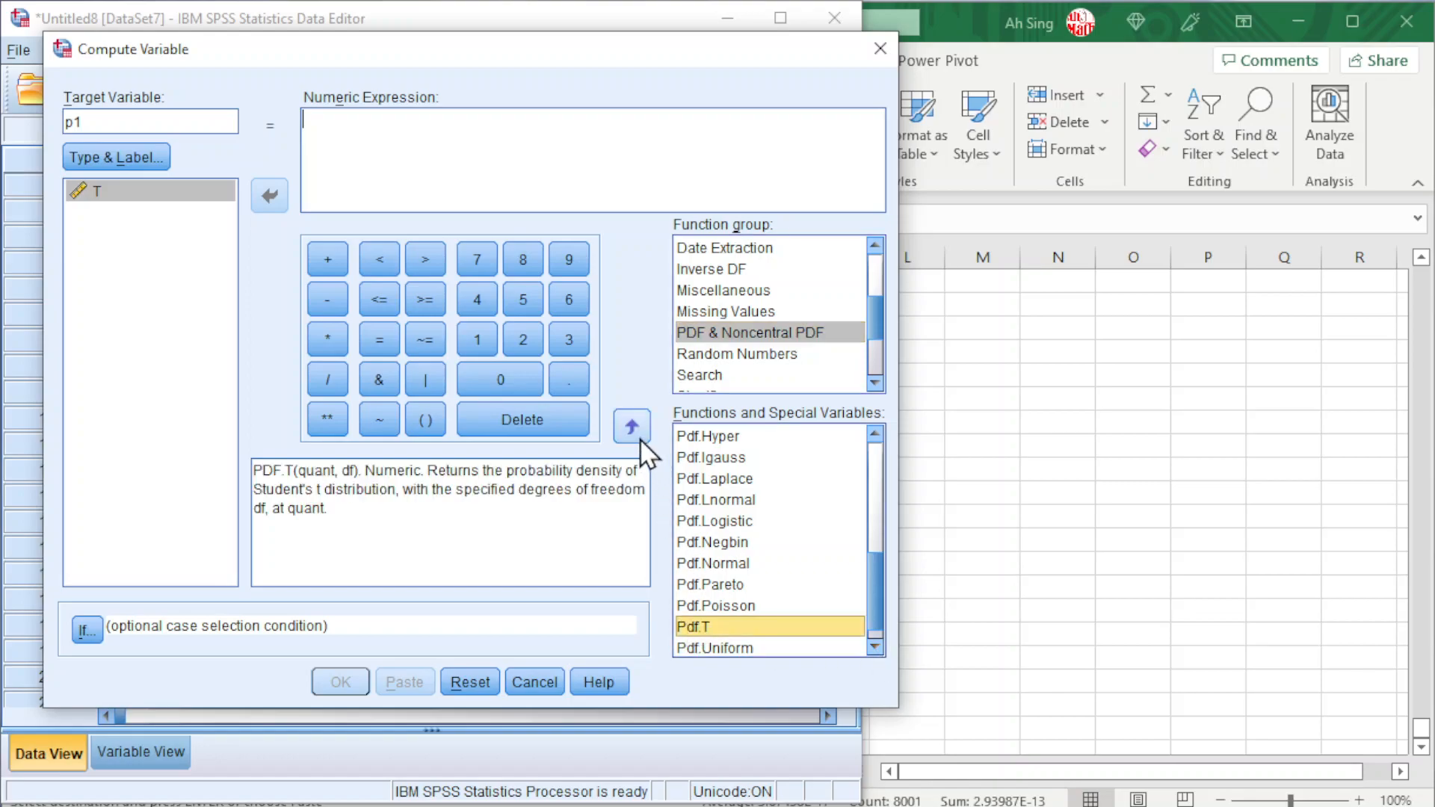
pyautogui.click(633, 427)
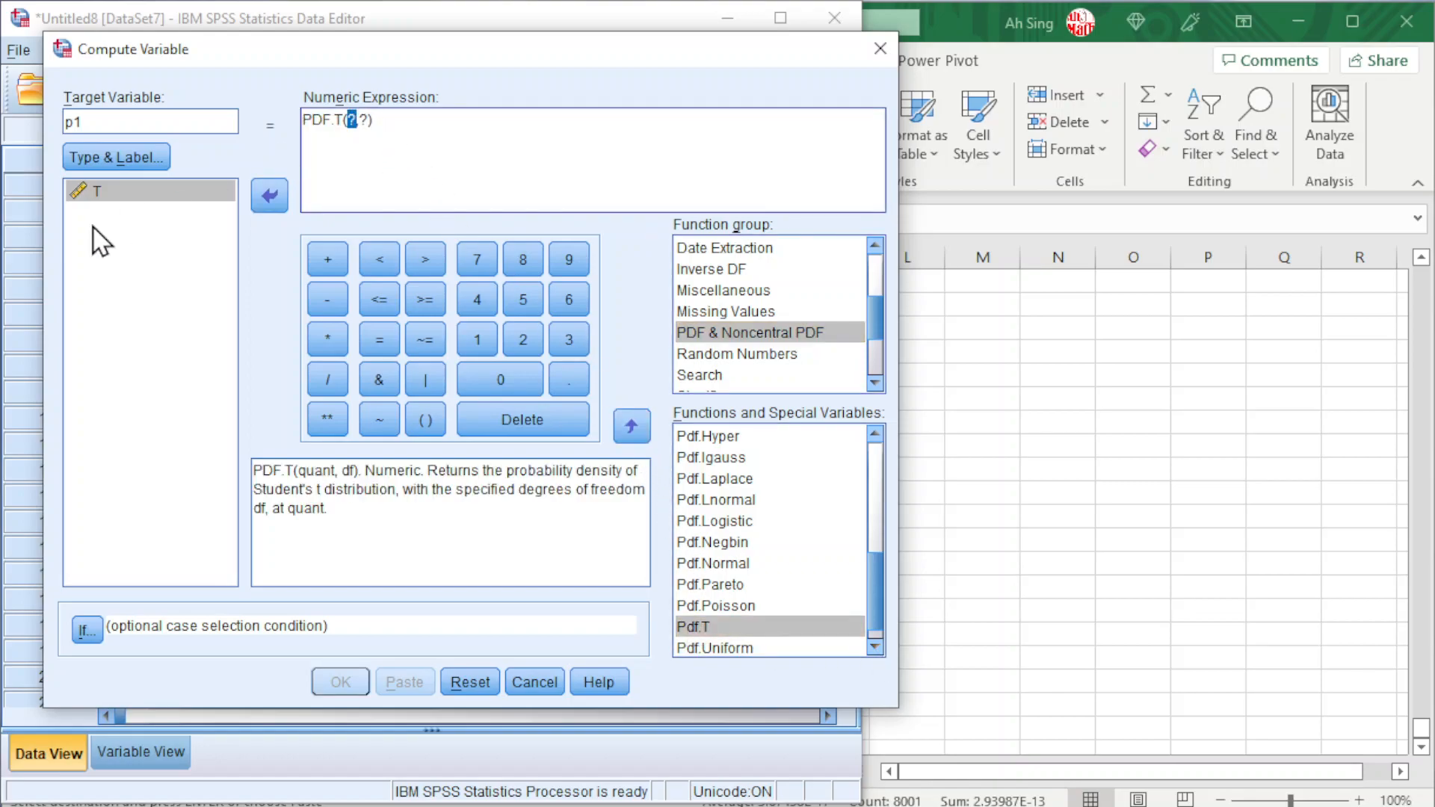
# - Complete the expression as PDF.T(T,5), compute p1, and close the output window without saving
pyautogui.click(96, 192)
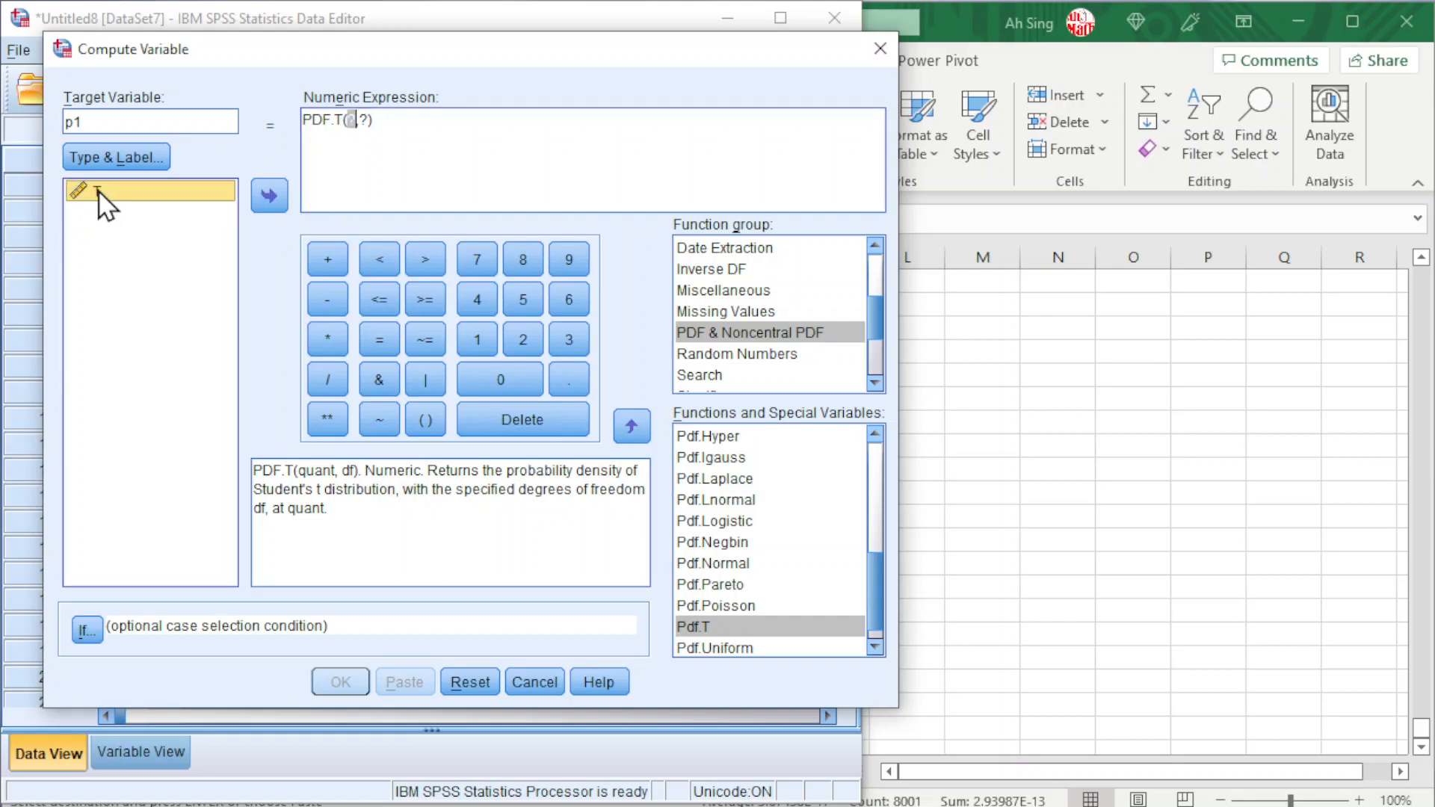
pyautogui.click(267, 198)
pyautogui.doubleClick(364, 119)
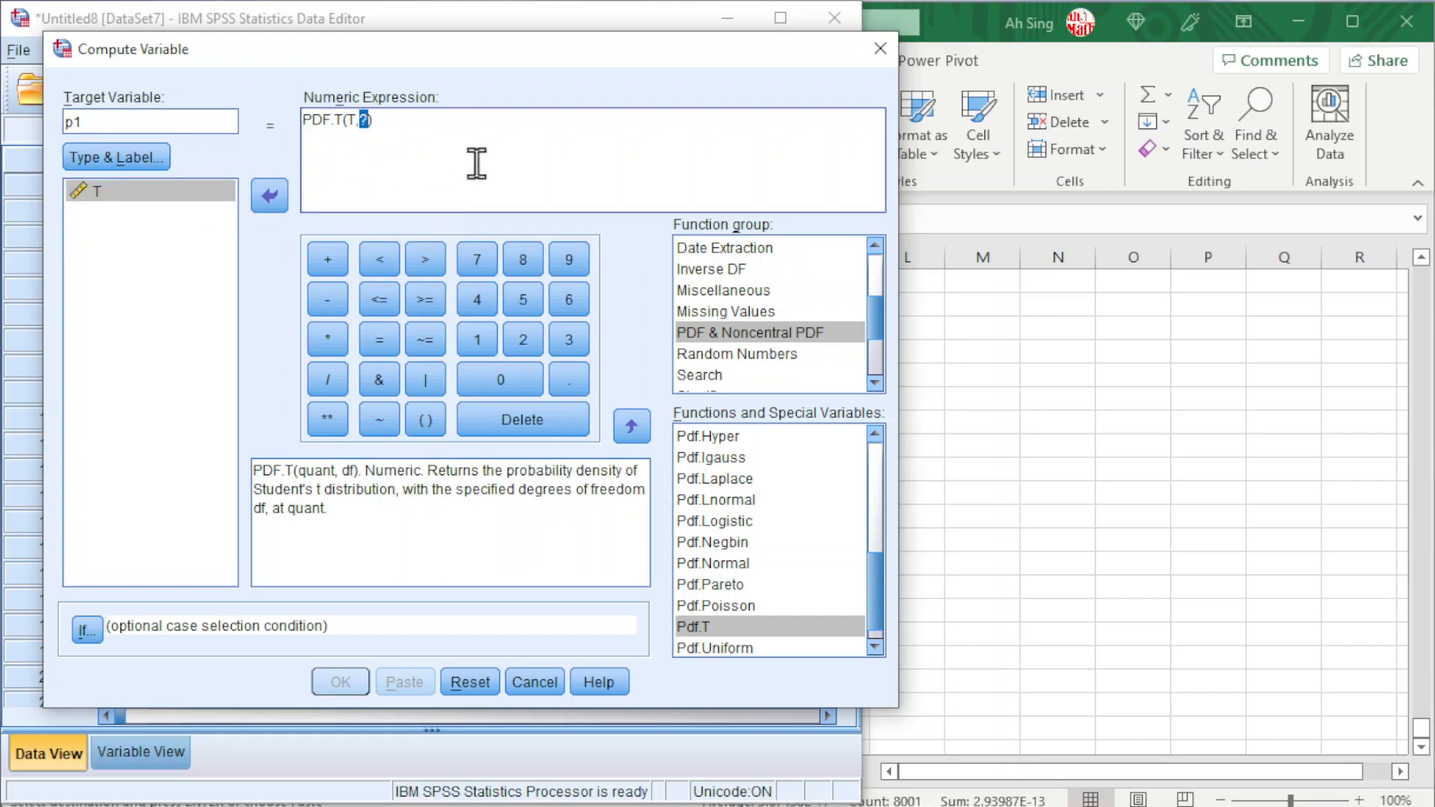
pyautogui.write('5')
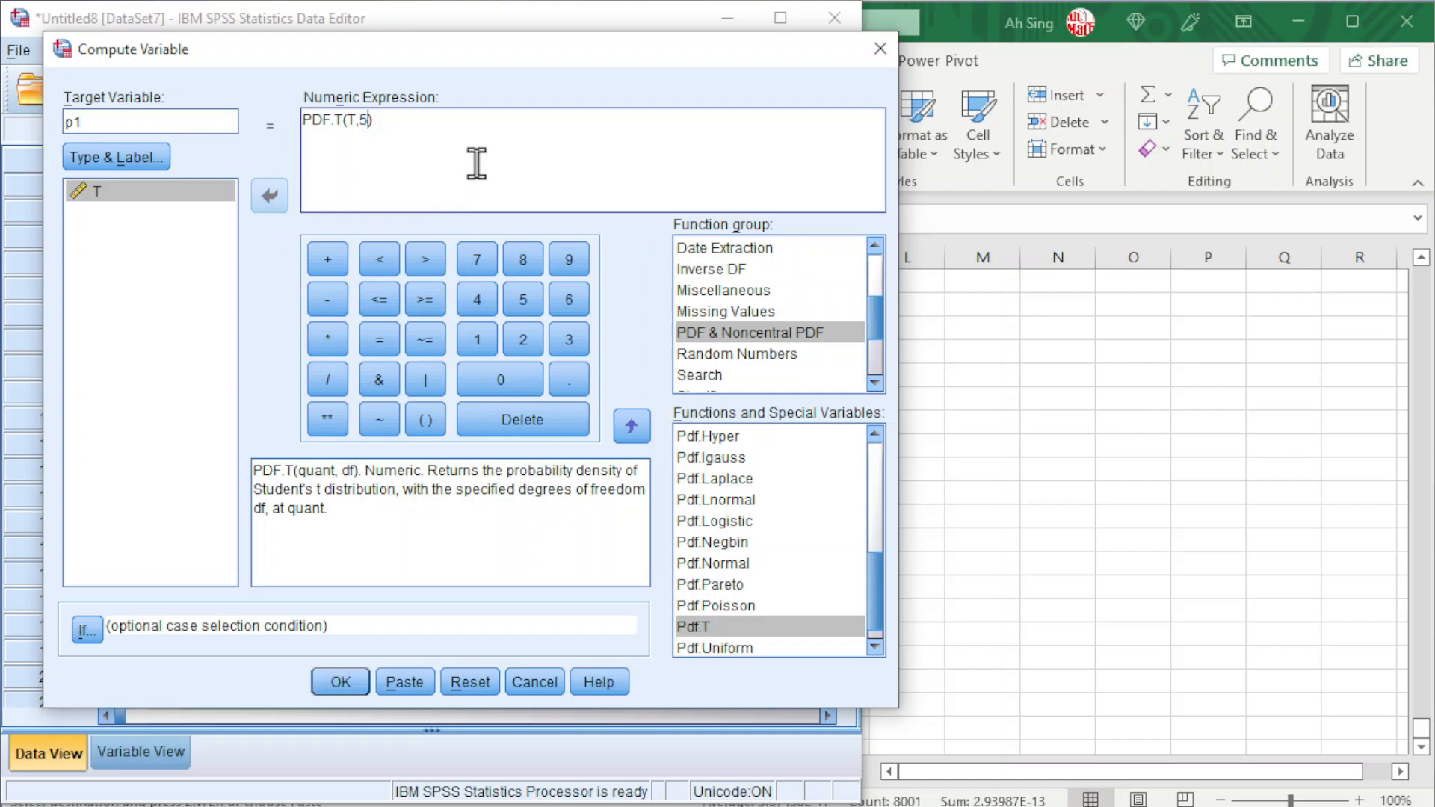
pyautogui.click(341, 682)
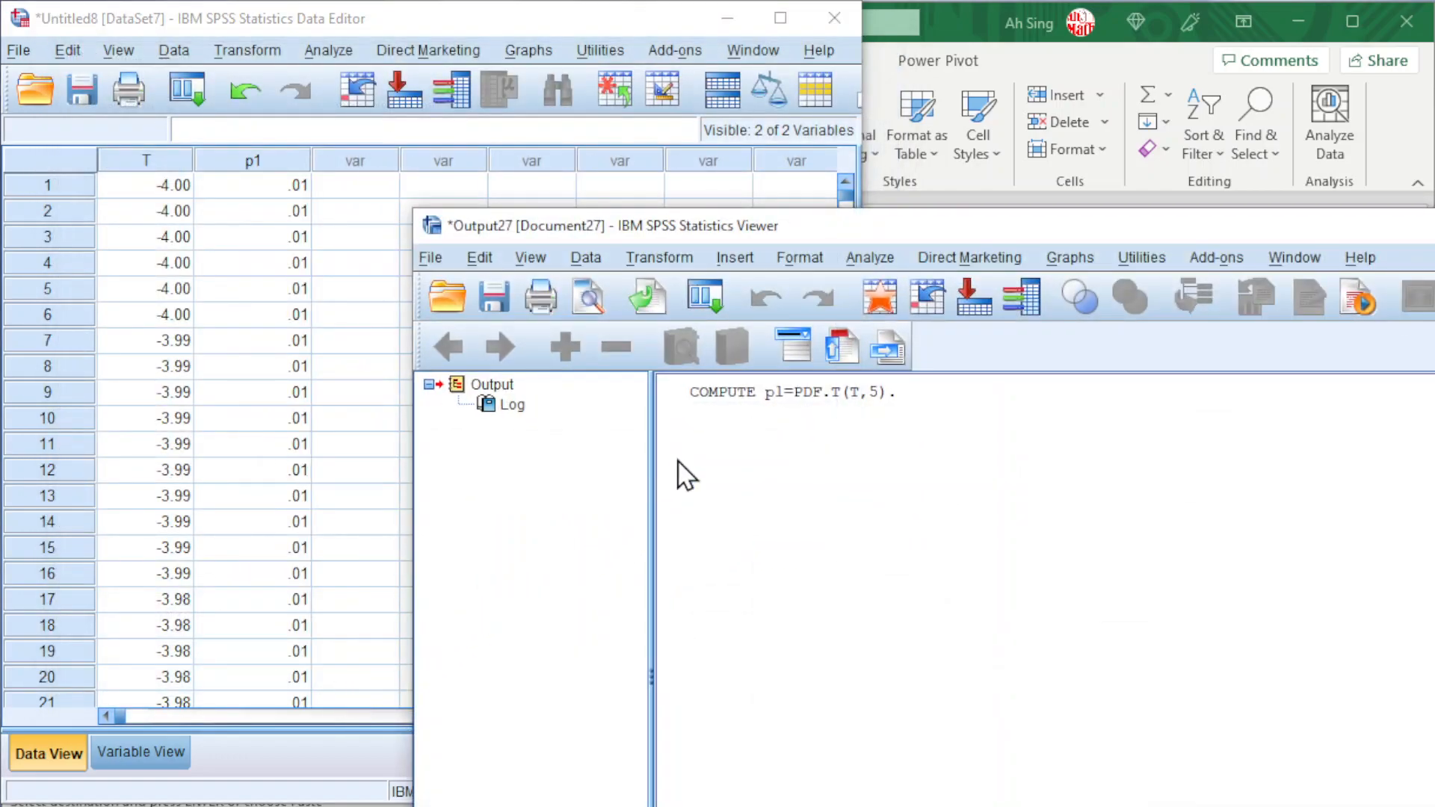
pyautogui.hotkey('alt', 'F4')
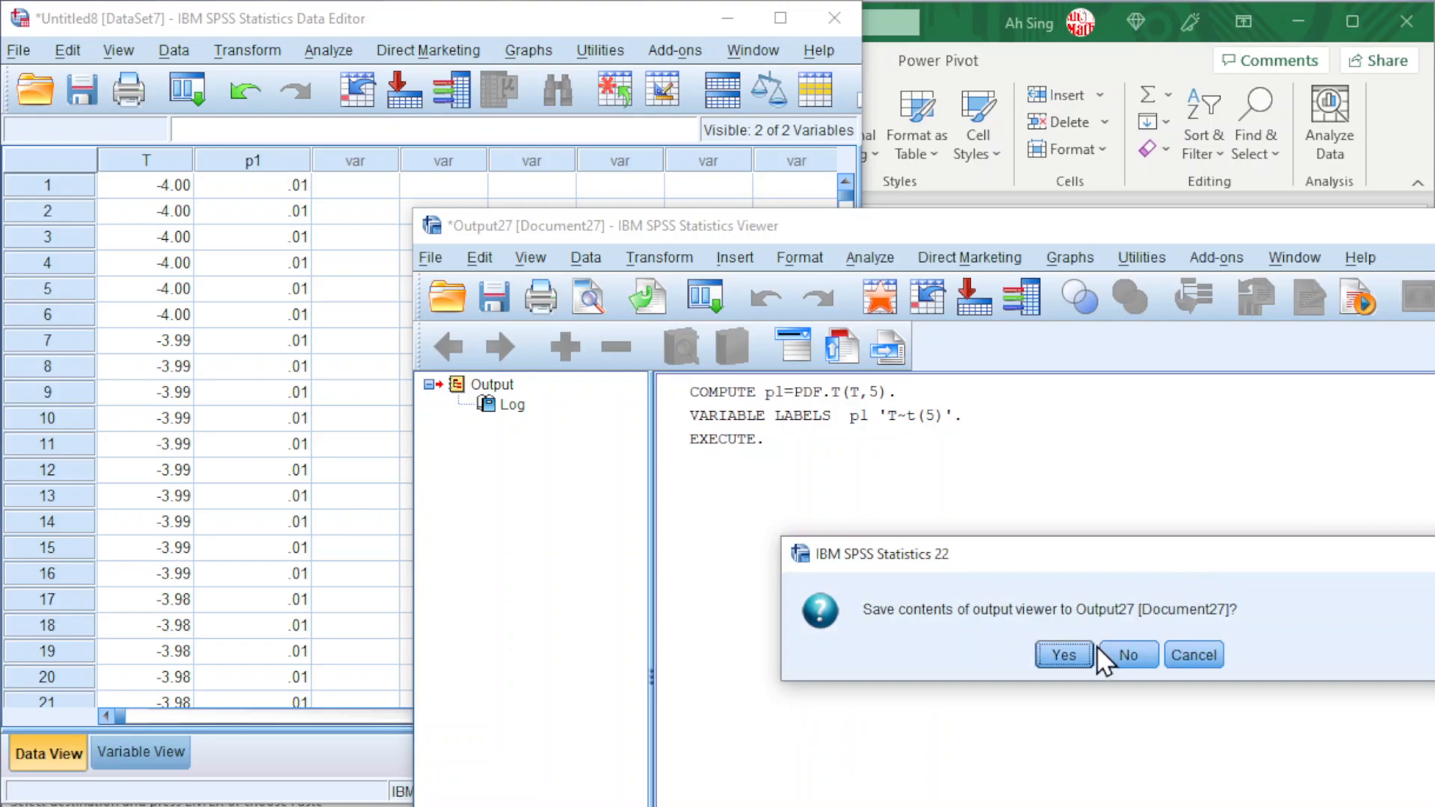
pyautogui.click(1121, 659)
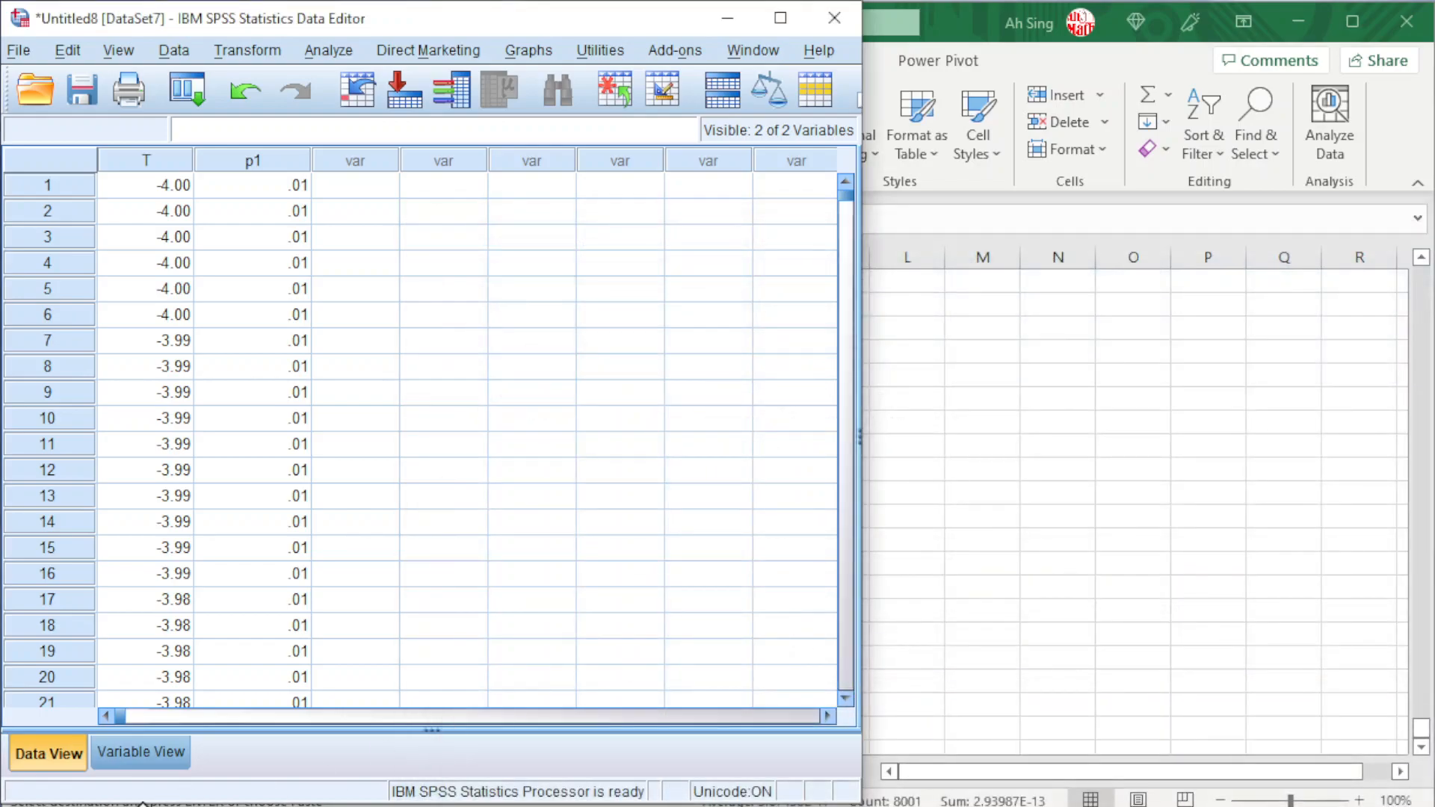
# - Set the decimals of variable p1 to 7 and return to the data values
pyautogui.click(146, 755)
pyautogui.click(453, 181)
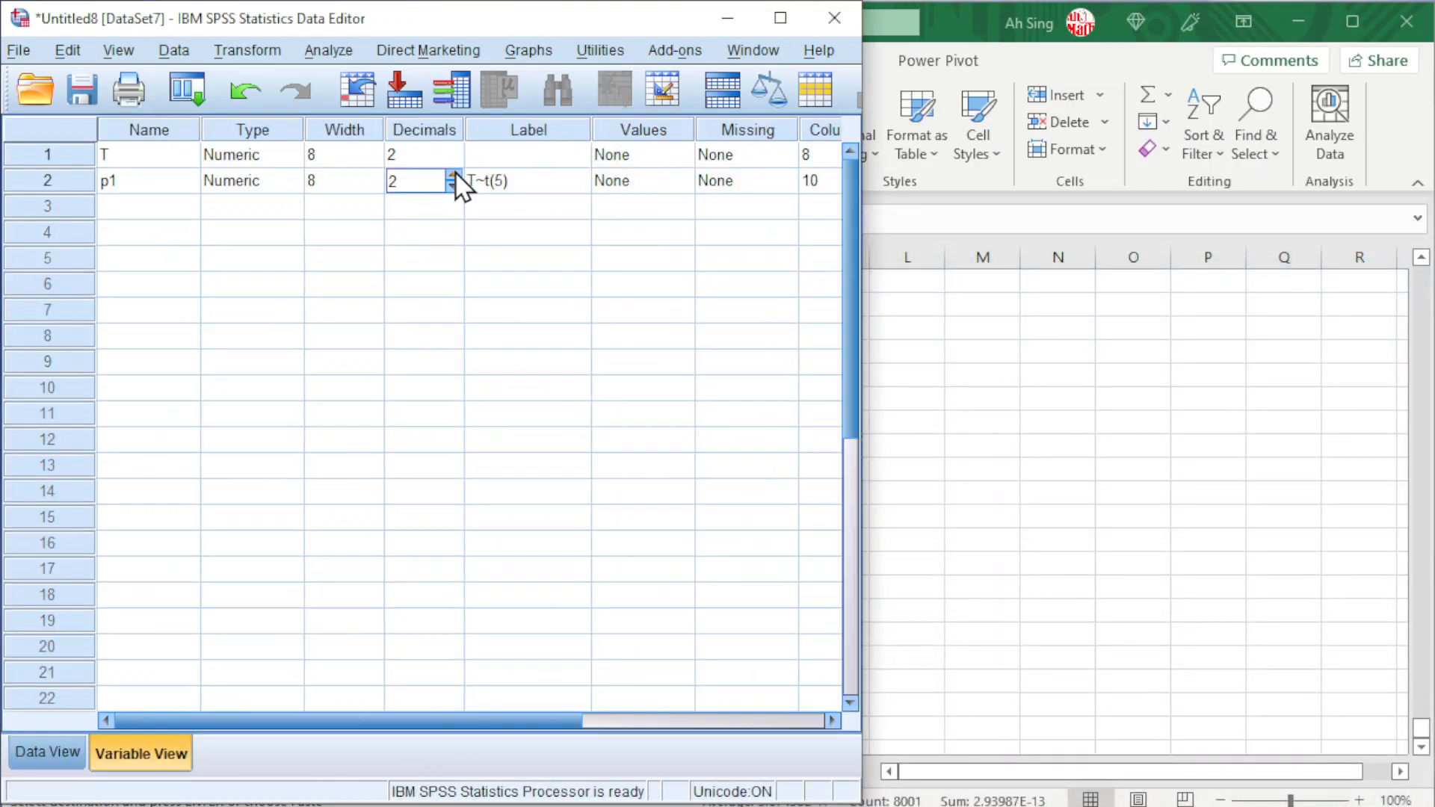
pyautogui.click(453, 177)
pyautogui.click(453, 177)
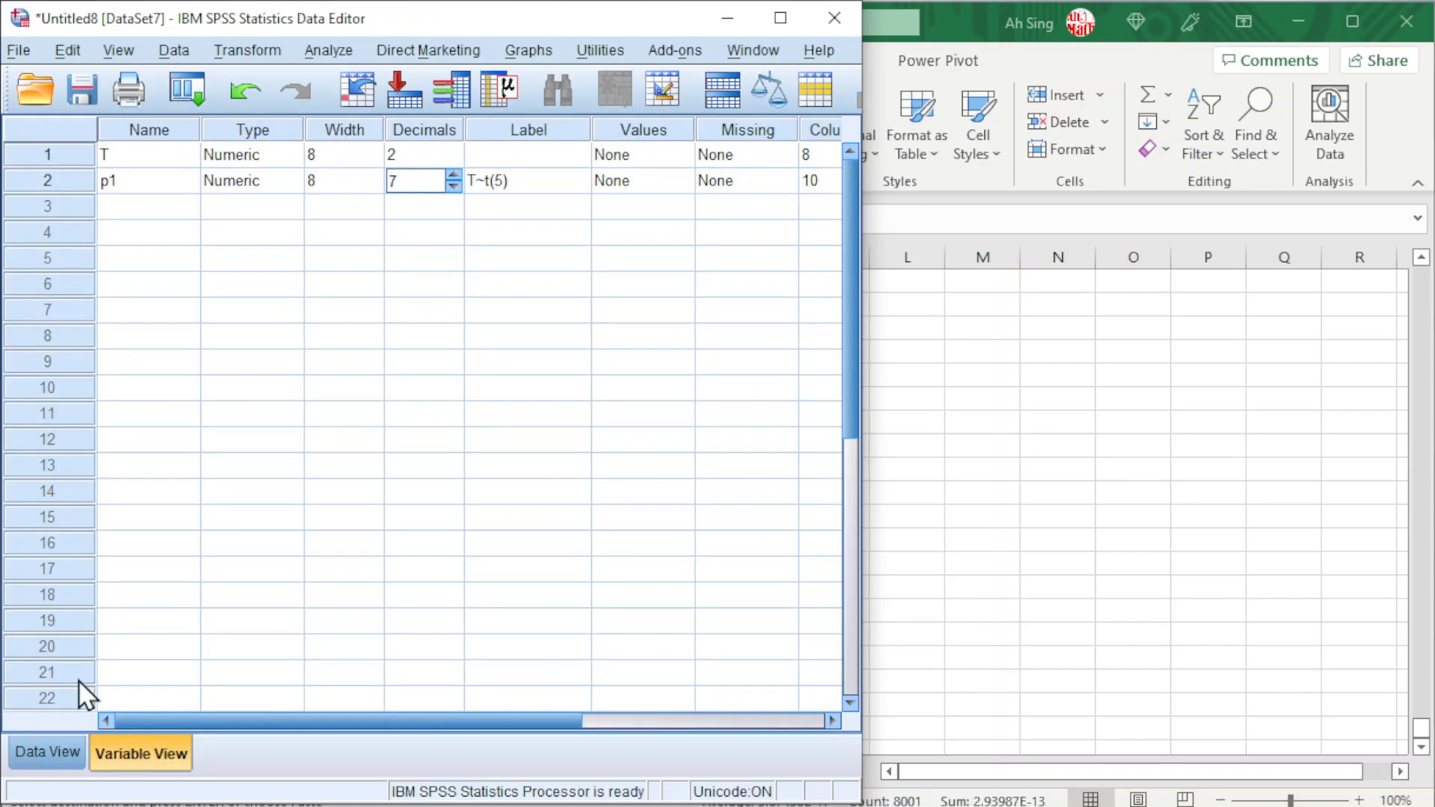
pyautogui.click(28, 752)
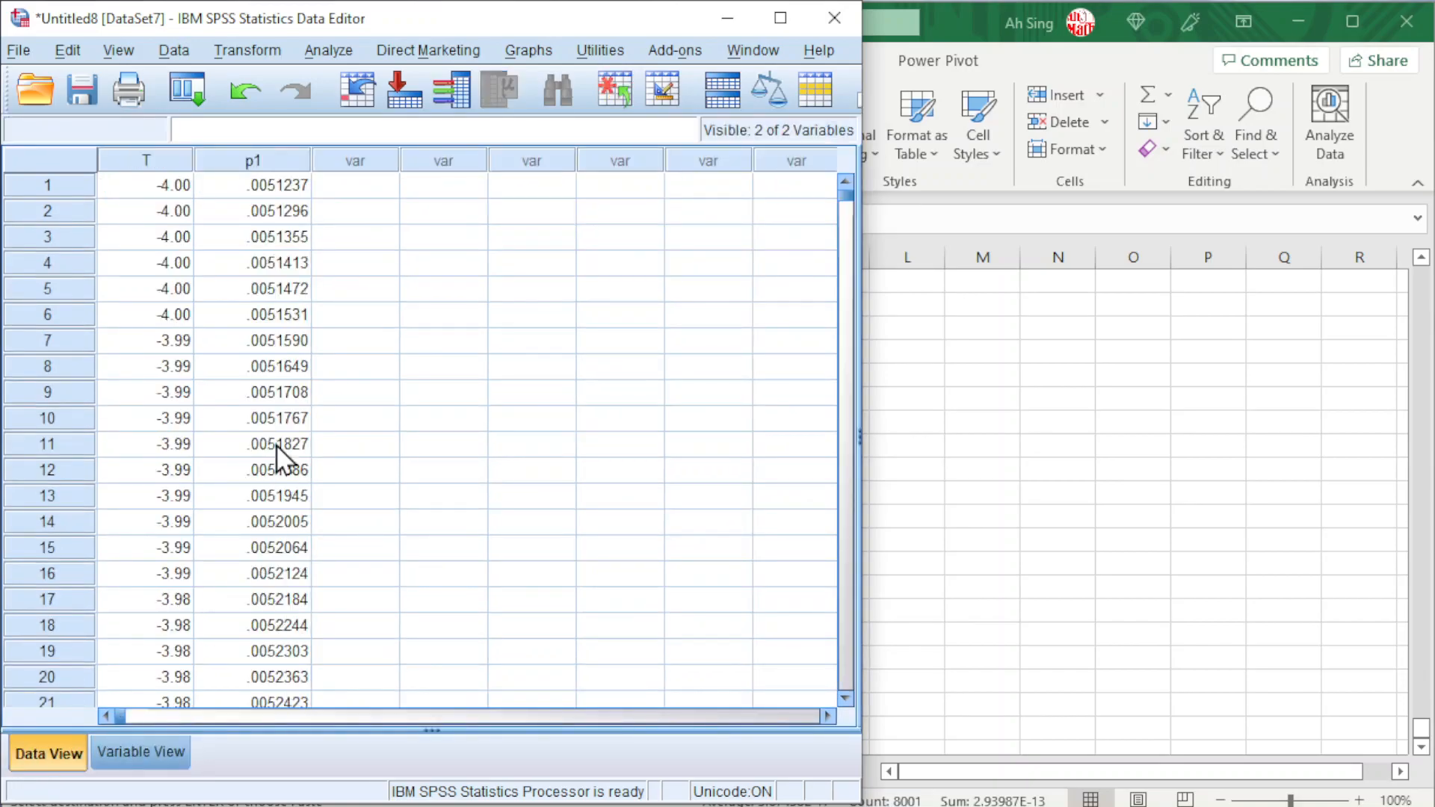
# - Start computing another variable named p2 and change its label to T~t(155)
pyautogui.click(249, 51)
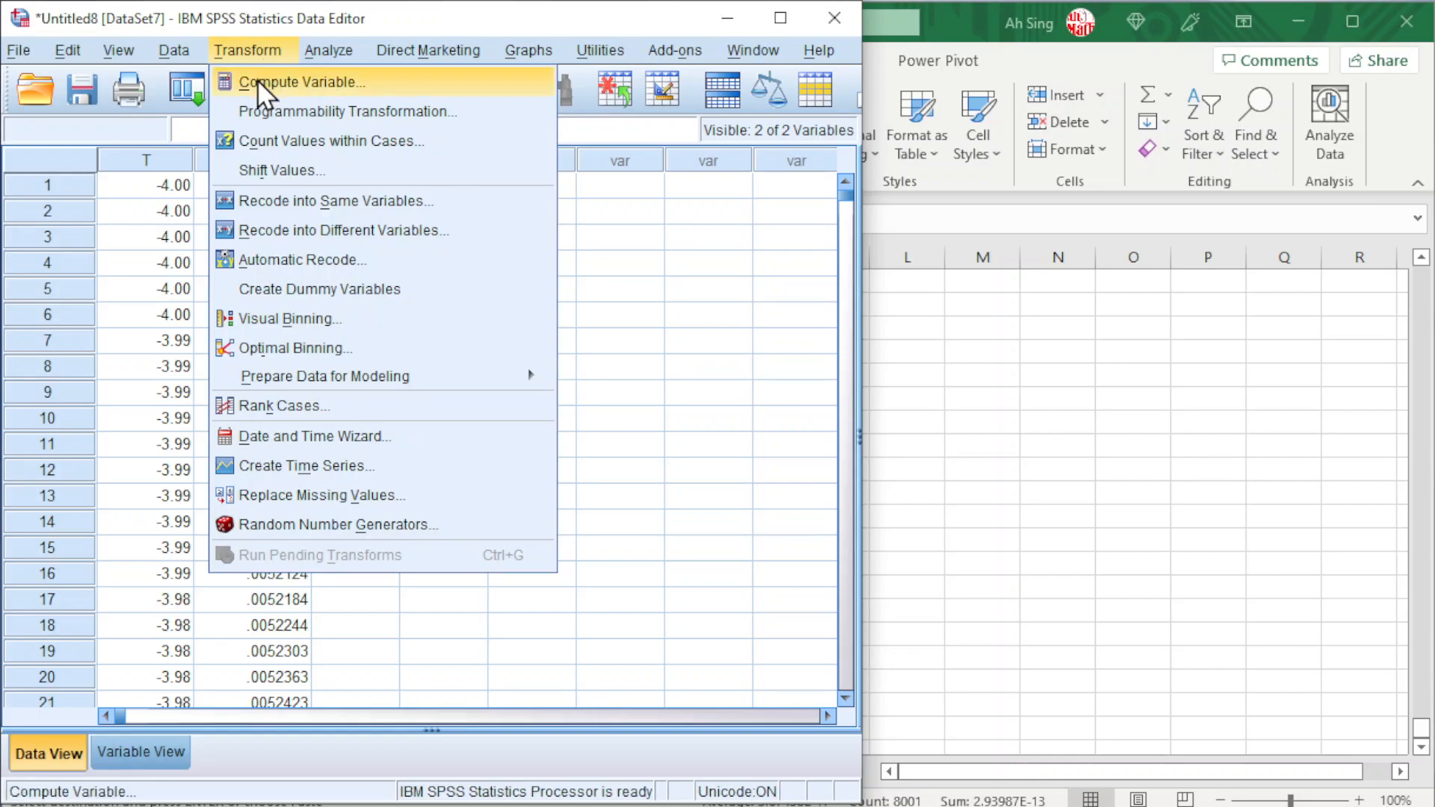
pyautogui.click(257, 80)
pyautogui.click(131, 120)
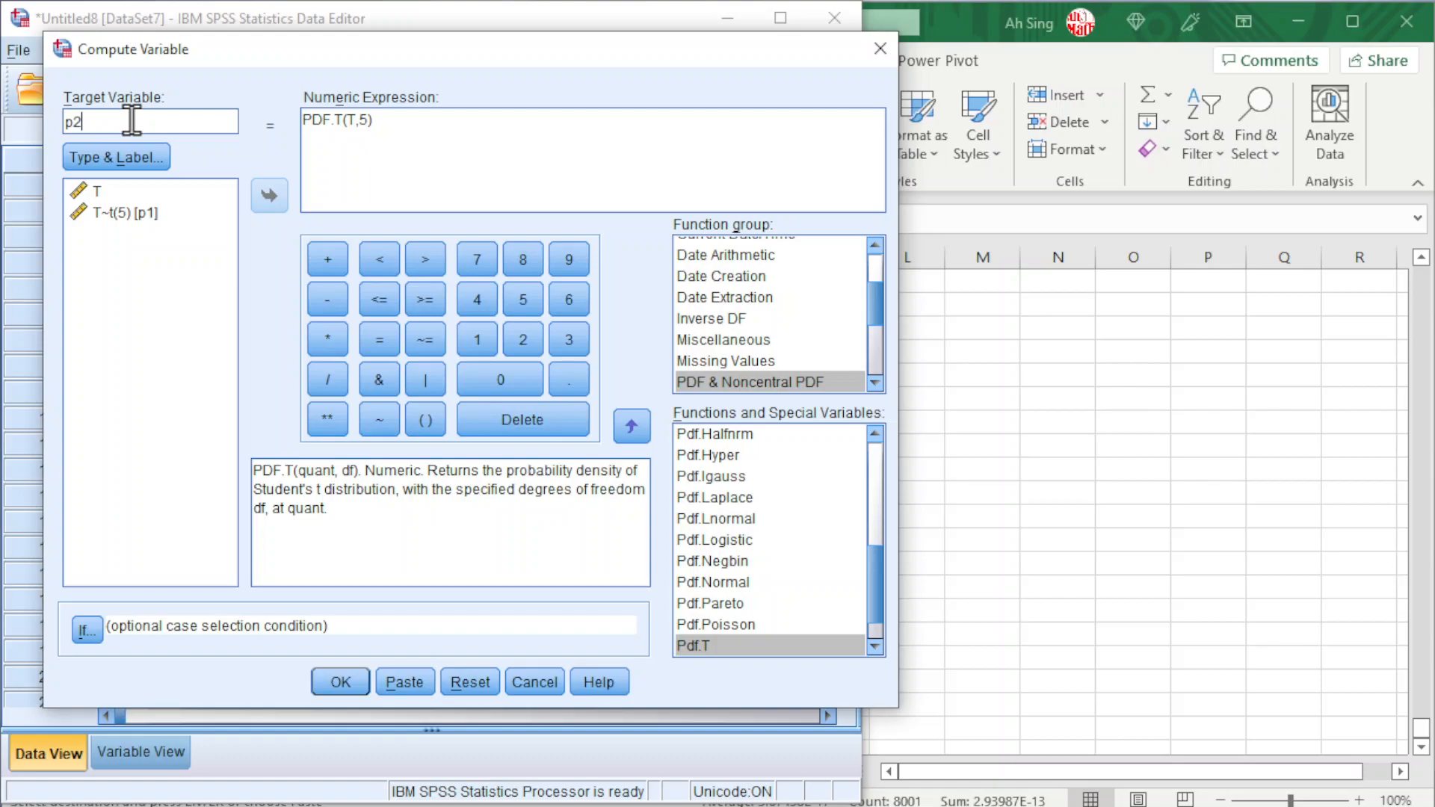
pyautogui.click(126, 157)
pyautogui.doubleClick(462, 314)
pyautogui.write('155')
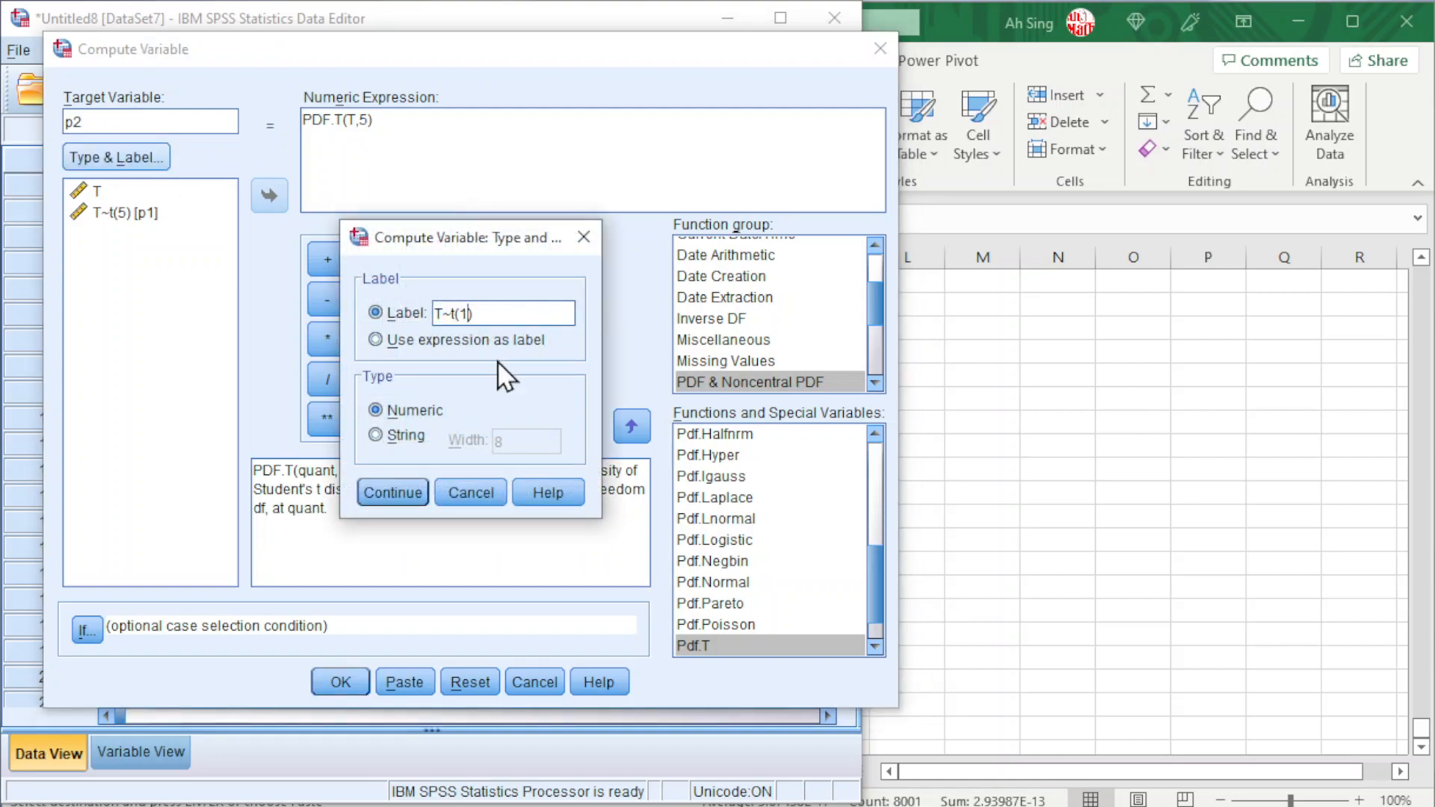
pyautogui.click(396, 495)
# - Change the expression to PDF.T(T,155), compute p2, and close the output window without saving
pyautogui.doubleClick(363, 118)
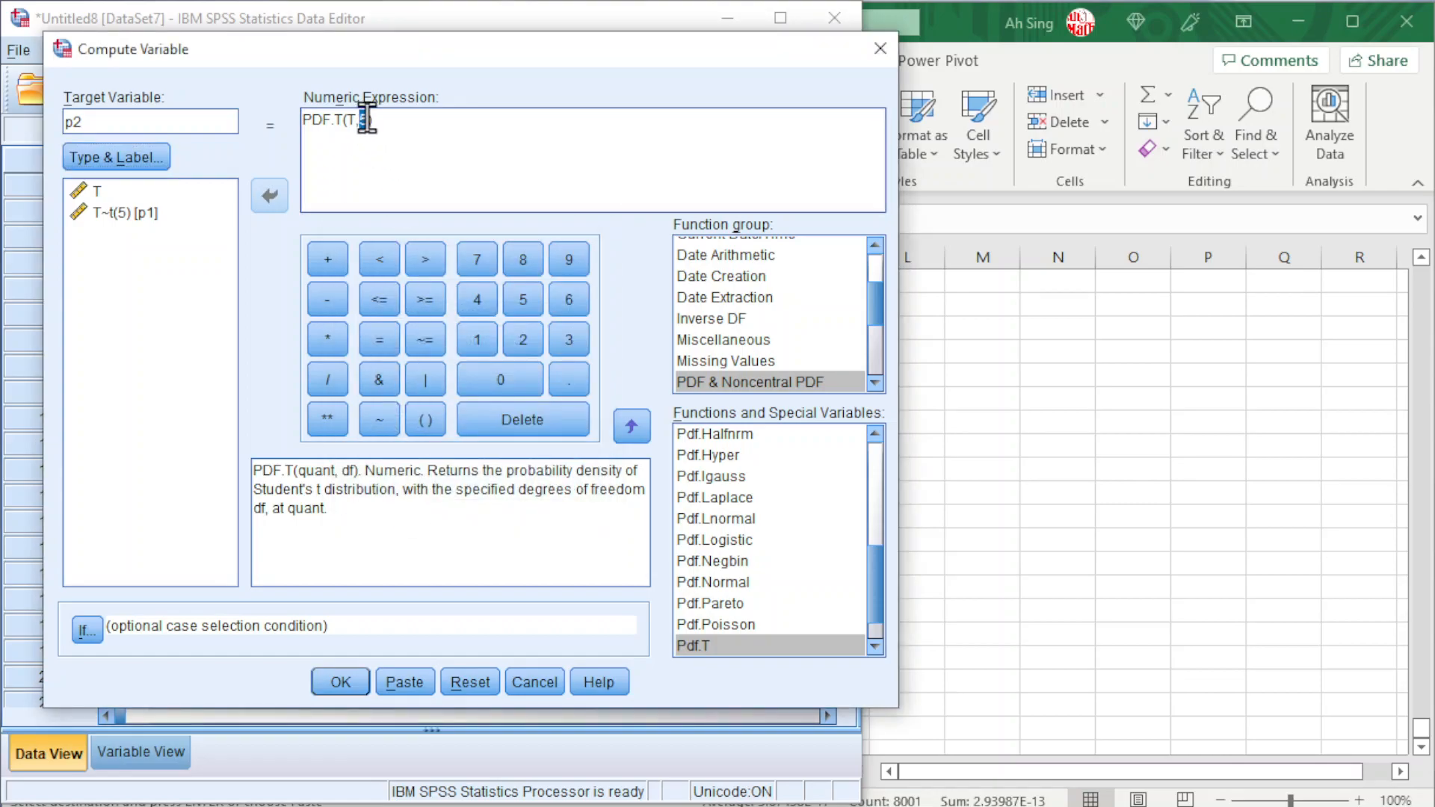
pyautogui.write('155')
pyautogui.click(339, 678)
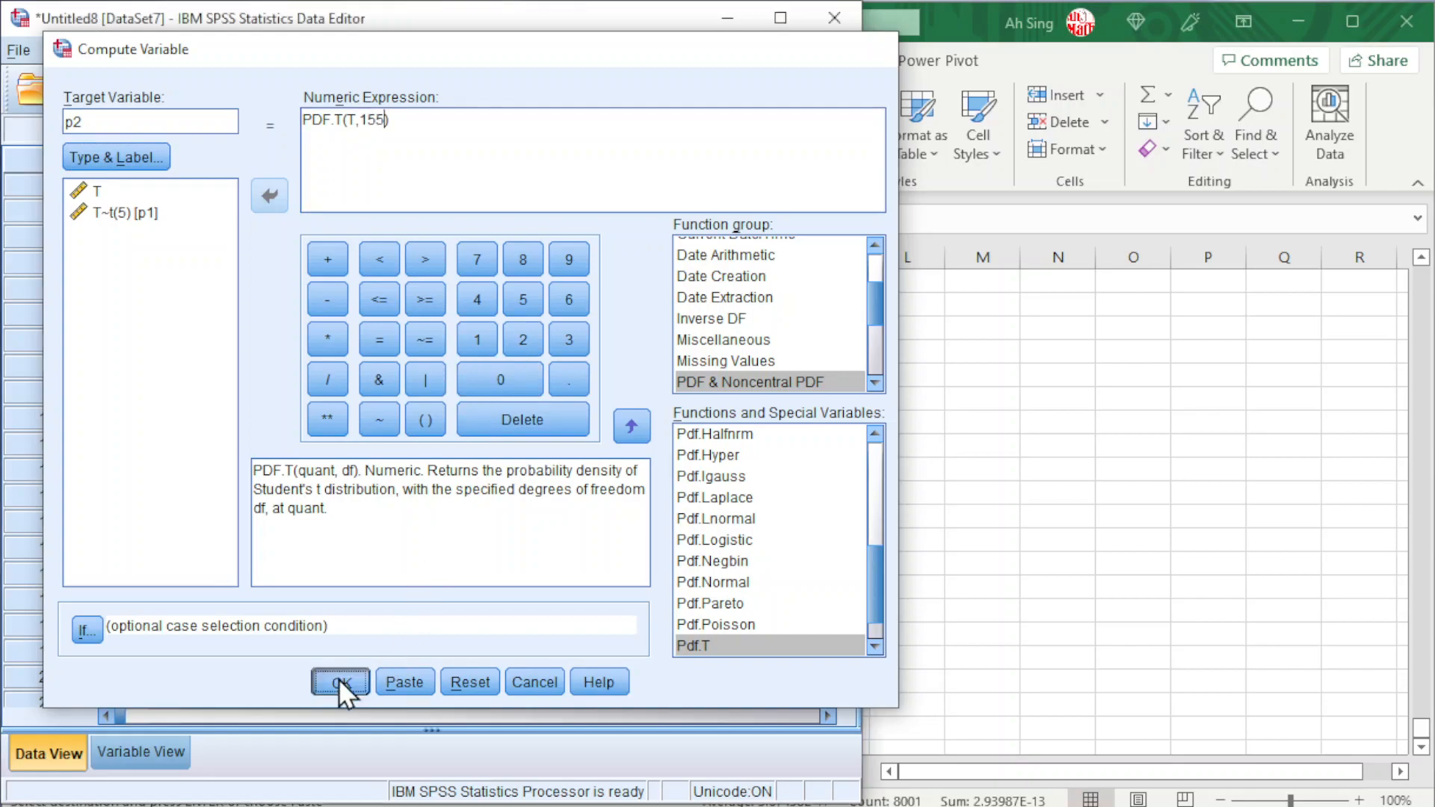
pyautogui.hotkey('alt', 'F4')
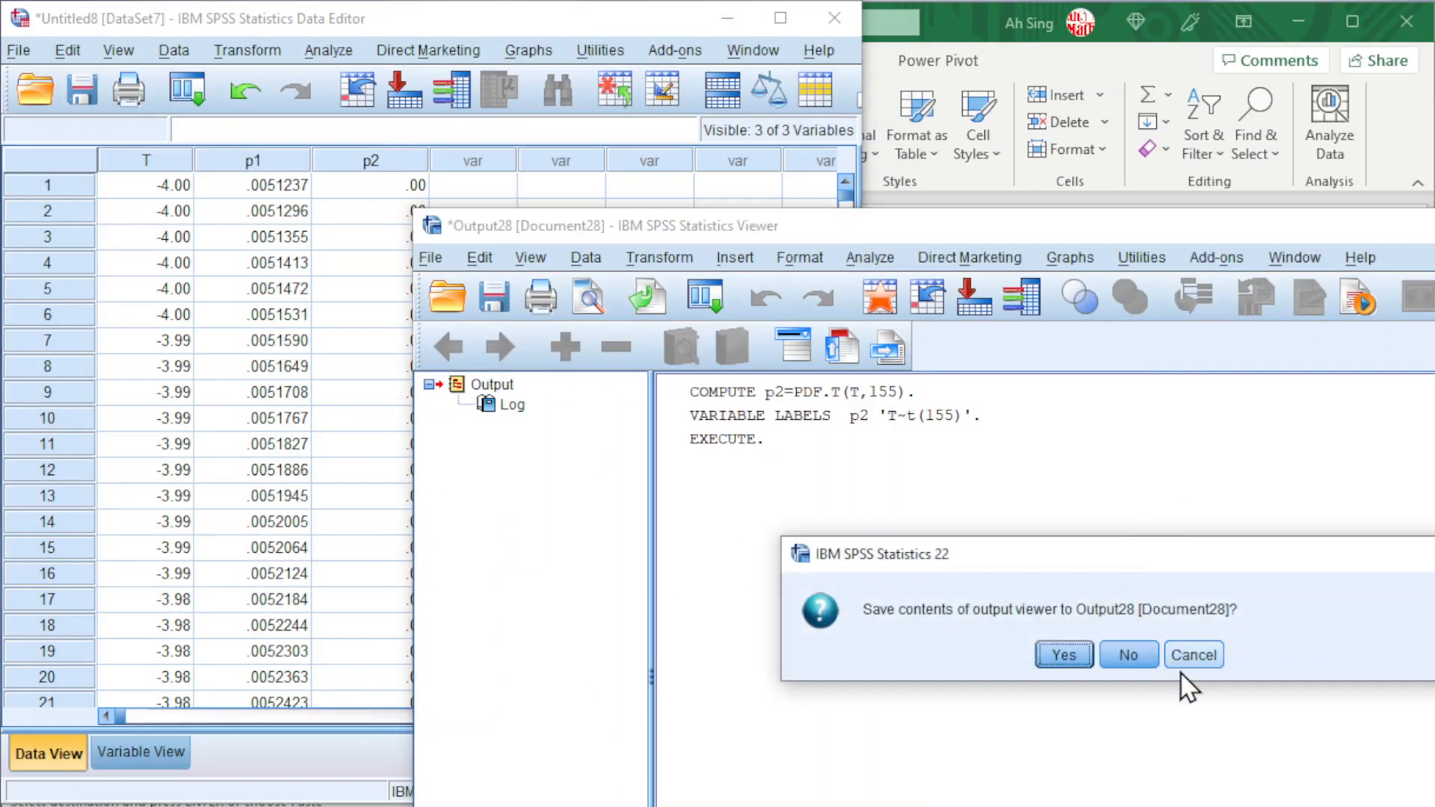
pyautogui.click(1129, 656)
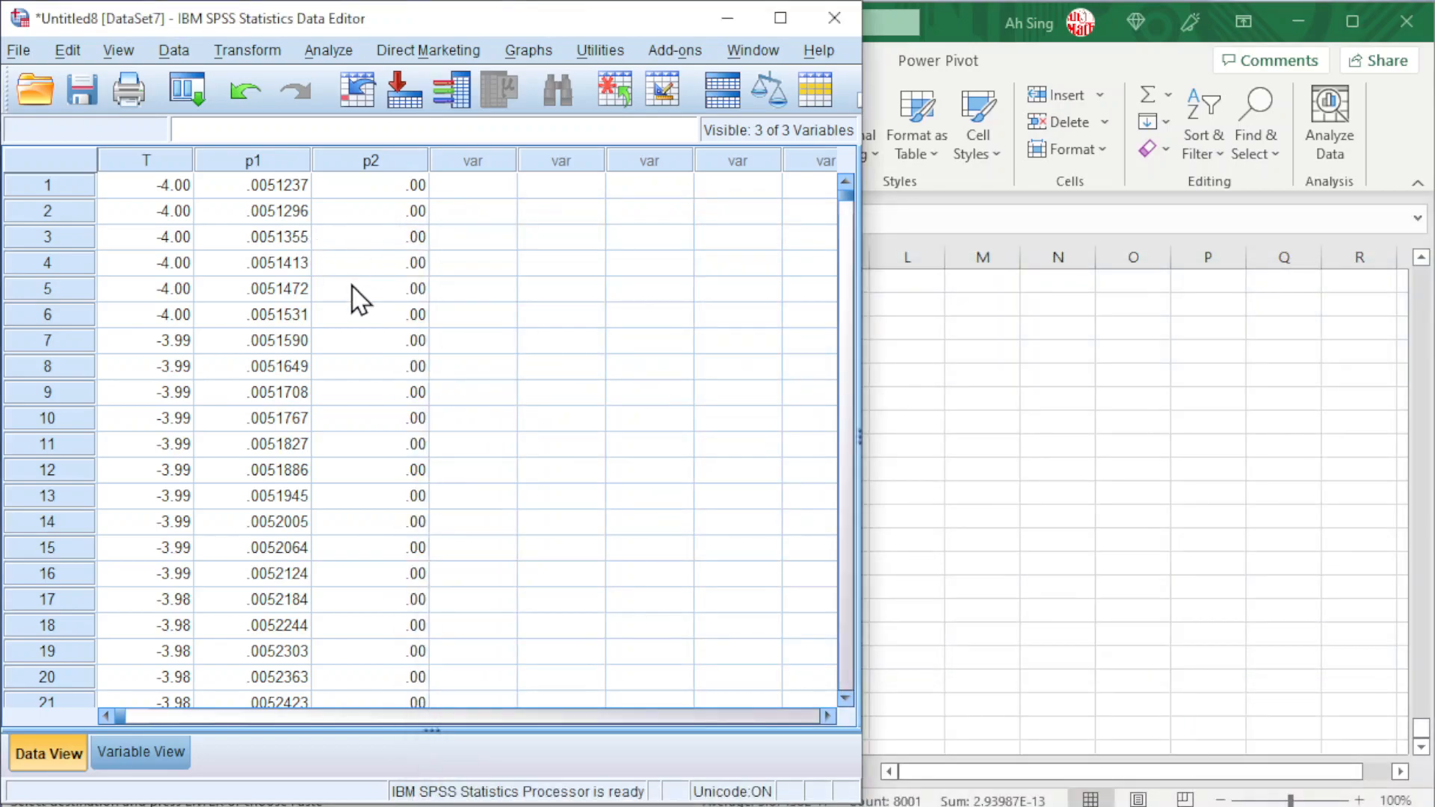
# - Set the decimals of variable p2 to 7 and return to the data values
pyautogui.click(132, 753)
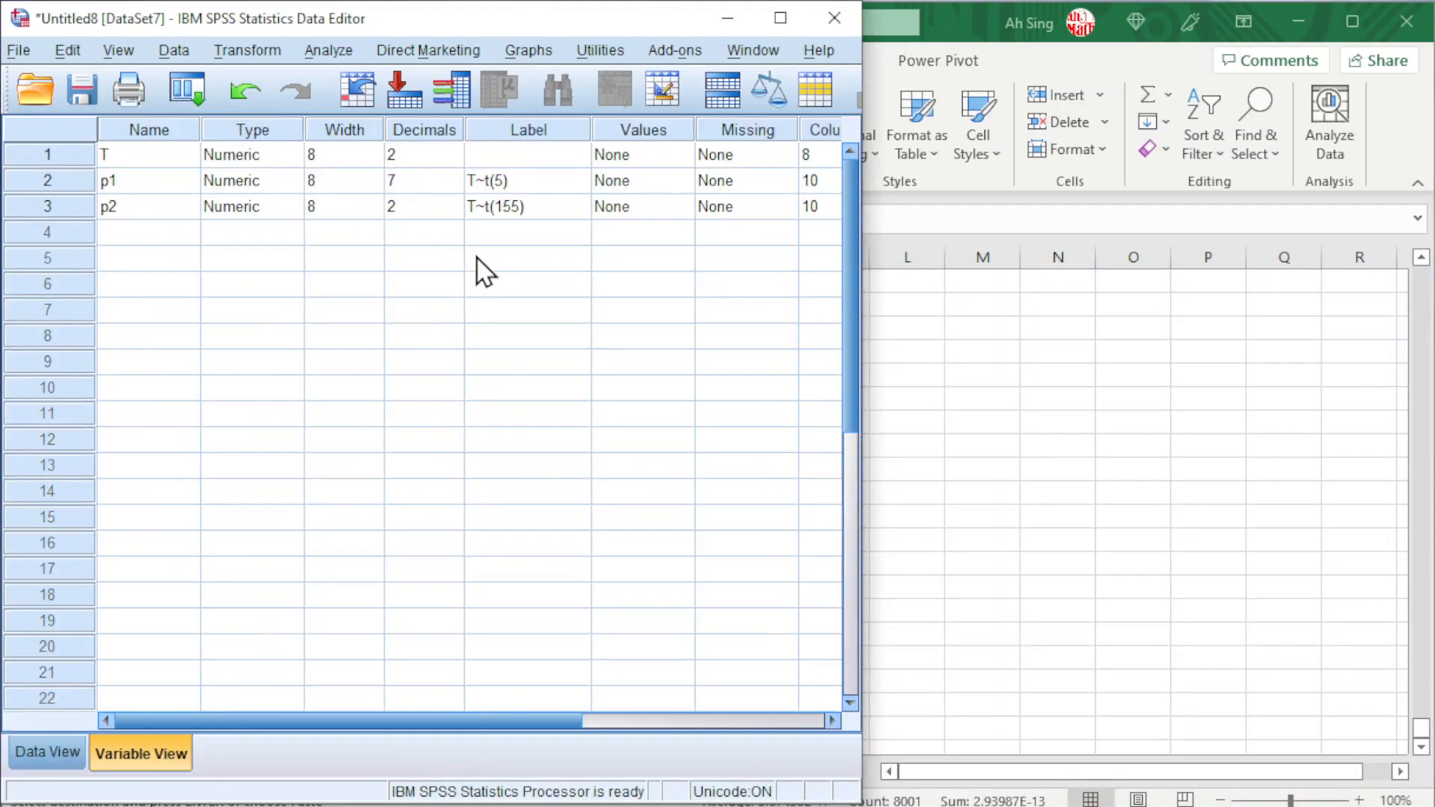
pyautogui.click(453, 207)
pyautogui.write('4')
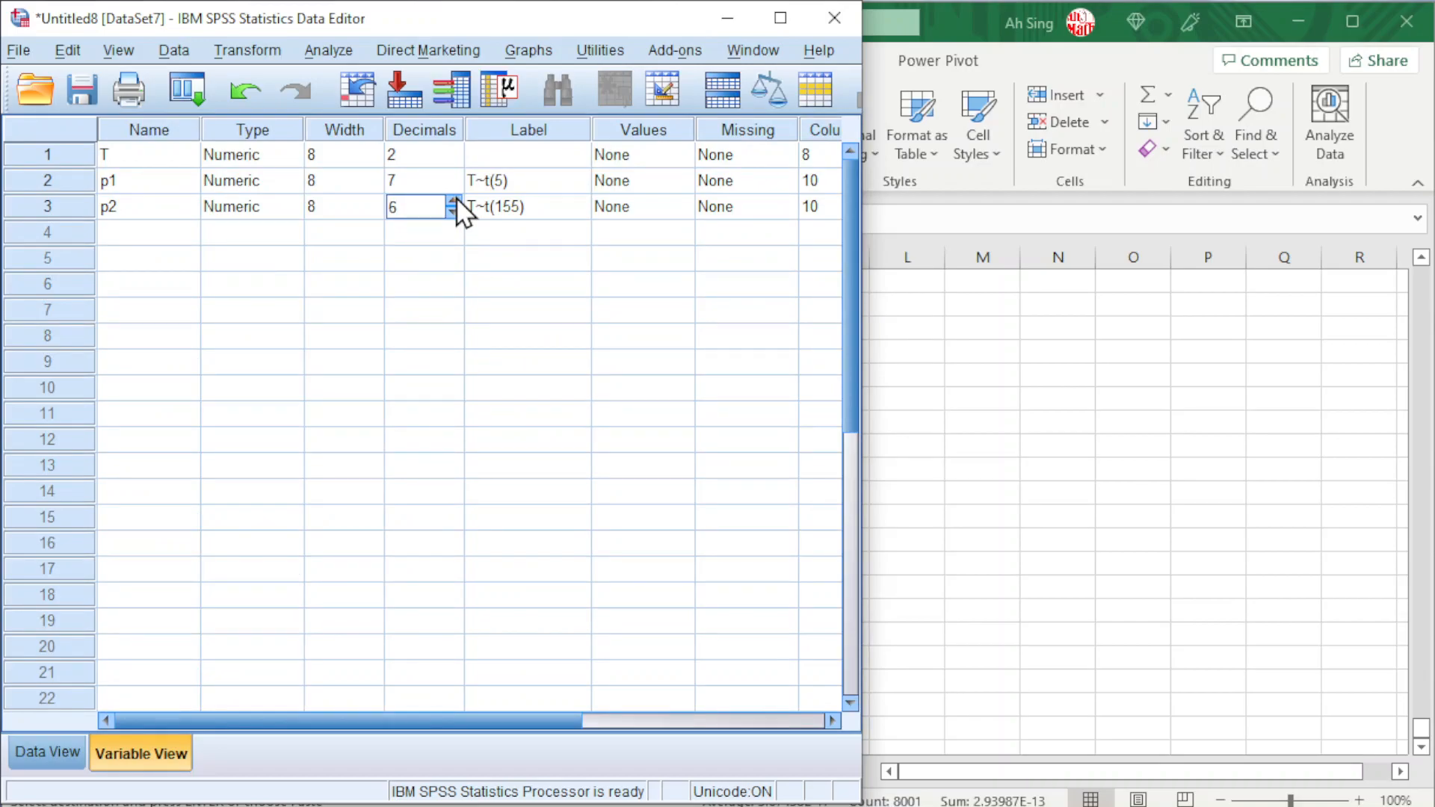
pyautogui.click(454, 201)
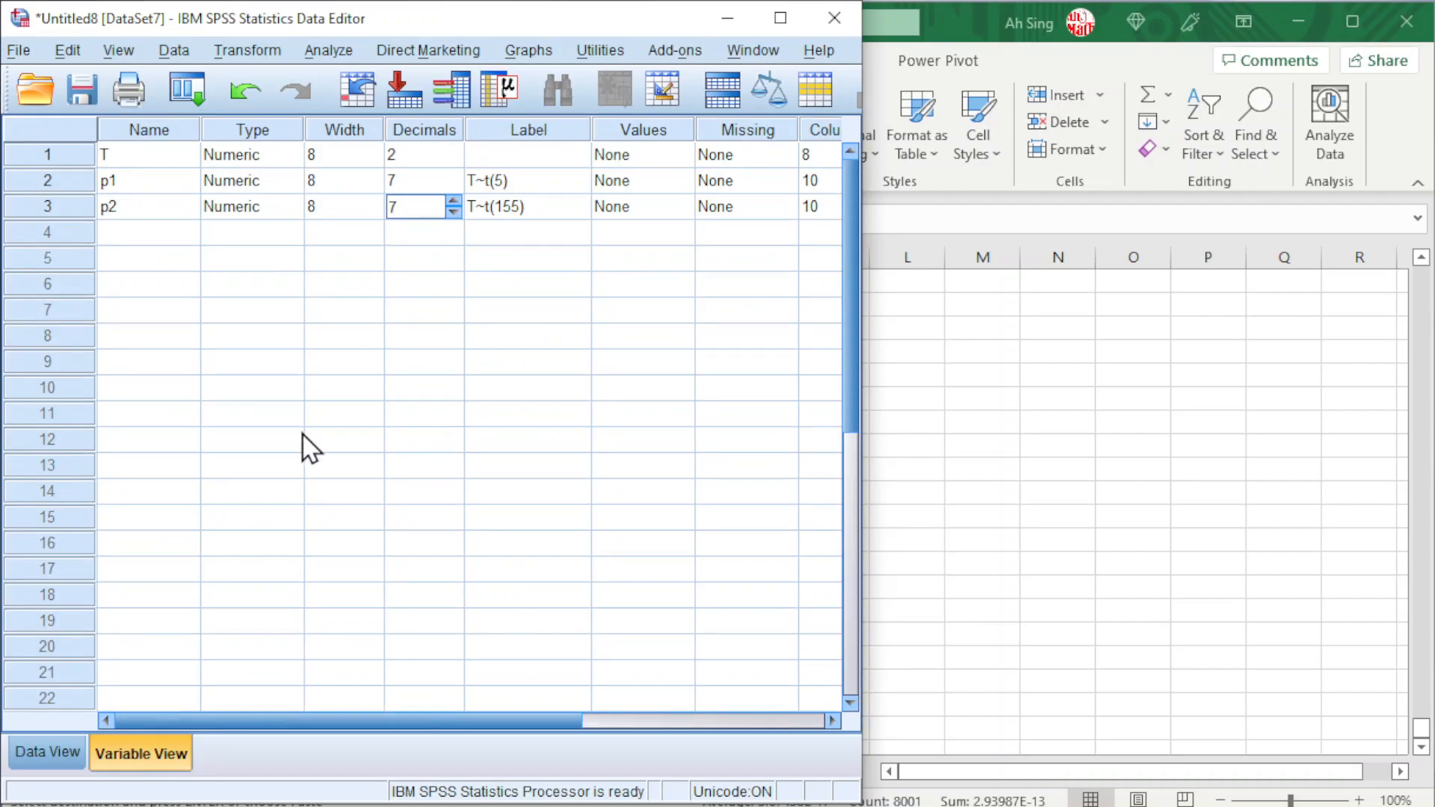
pyautogui.click(63, 749)
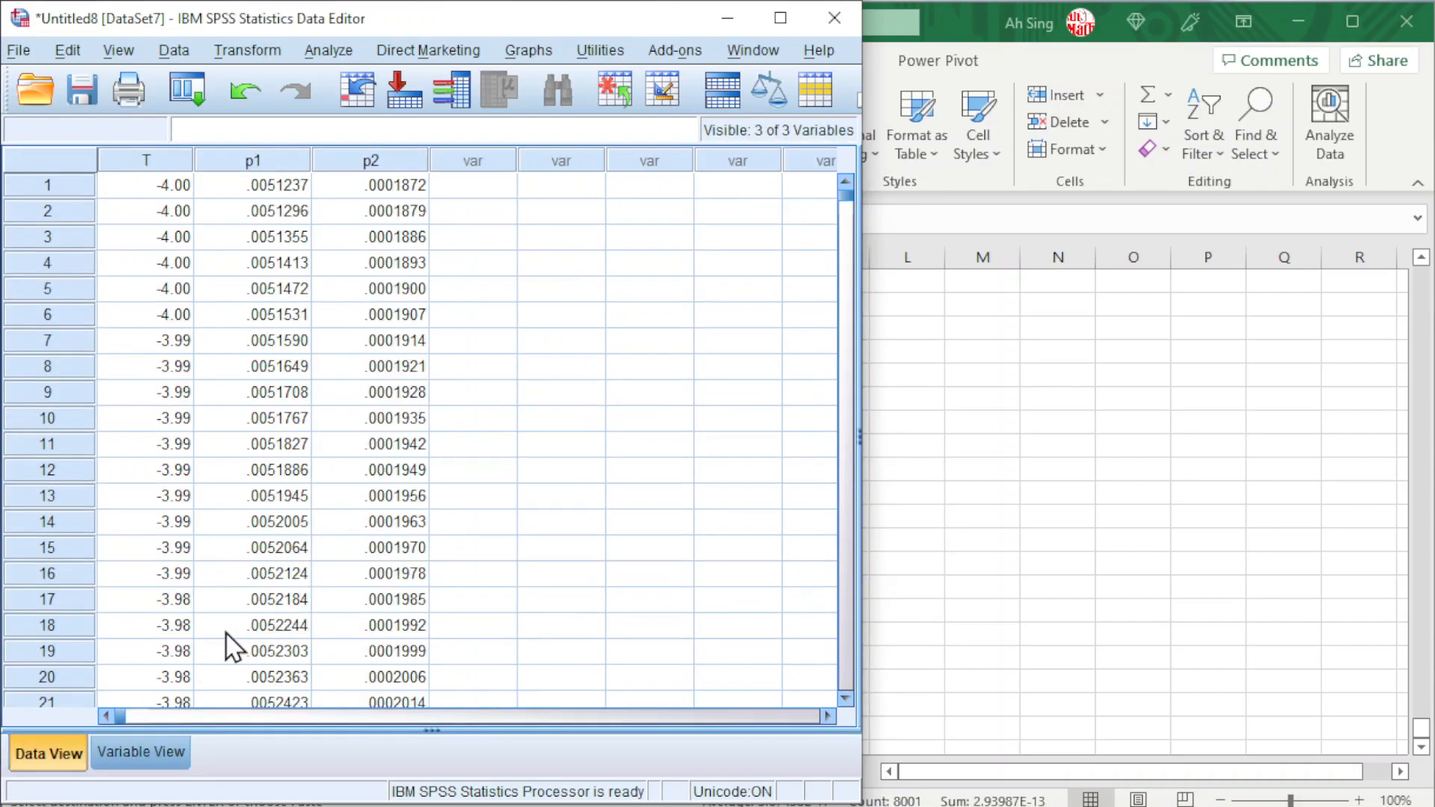
# - Start a new chart in Chart Builder using the Dual Axes scatter type with two Y axes and a scale X axis
pyautogui.click(536, 50)
pyautogui.click(543, 83)
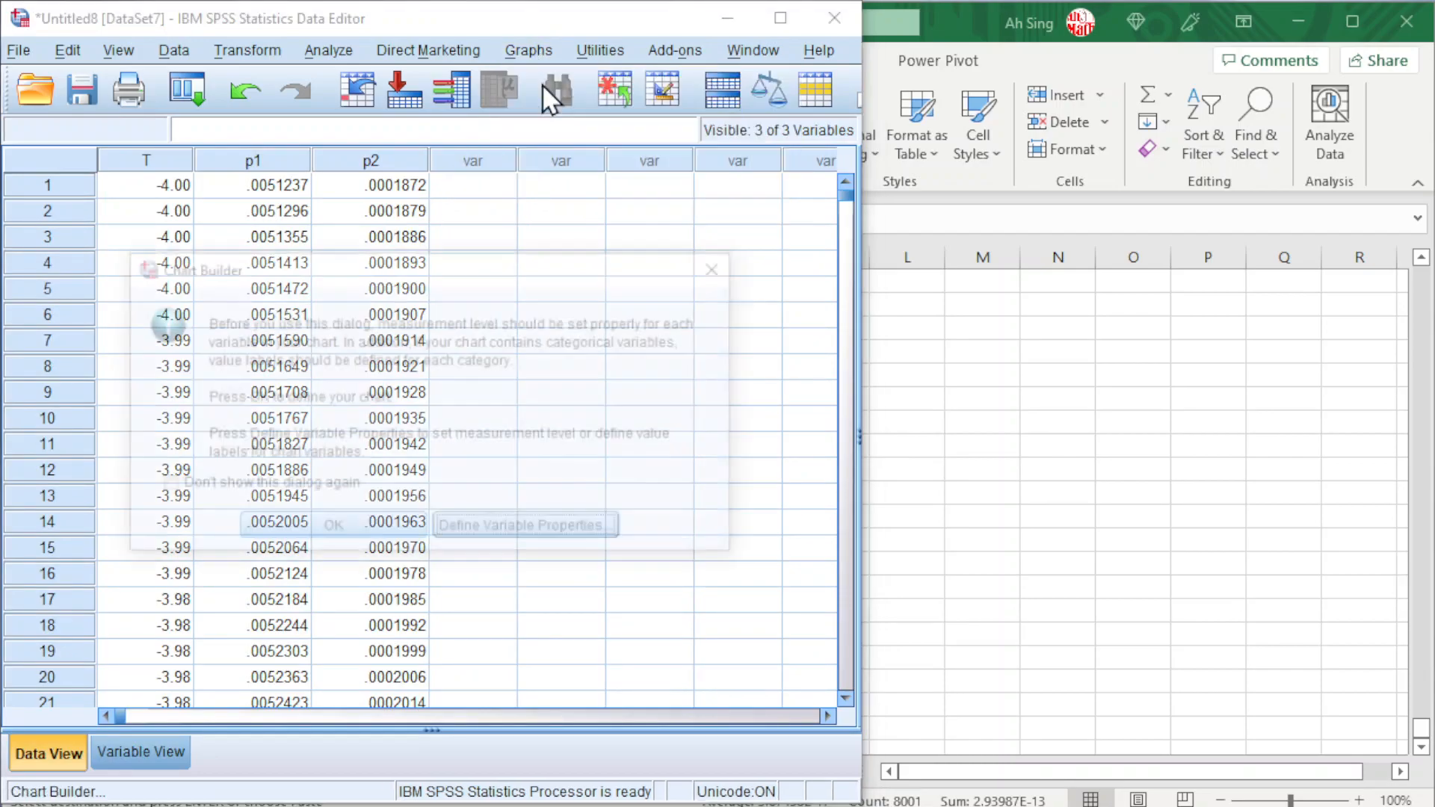
pyautogui.click(312, 532)
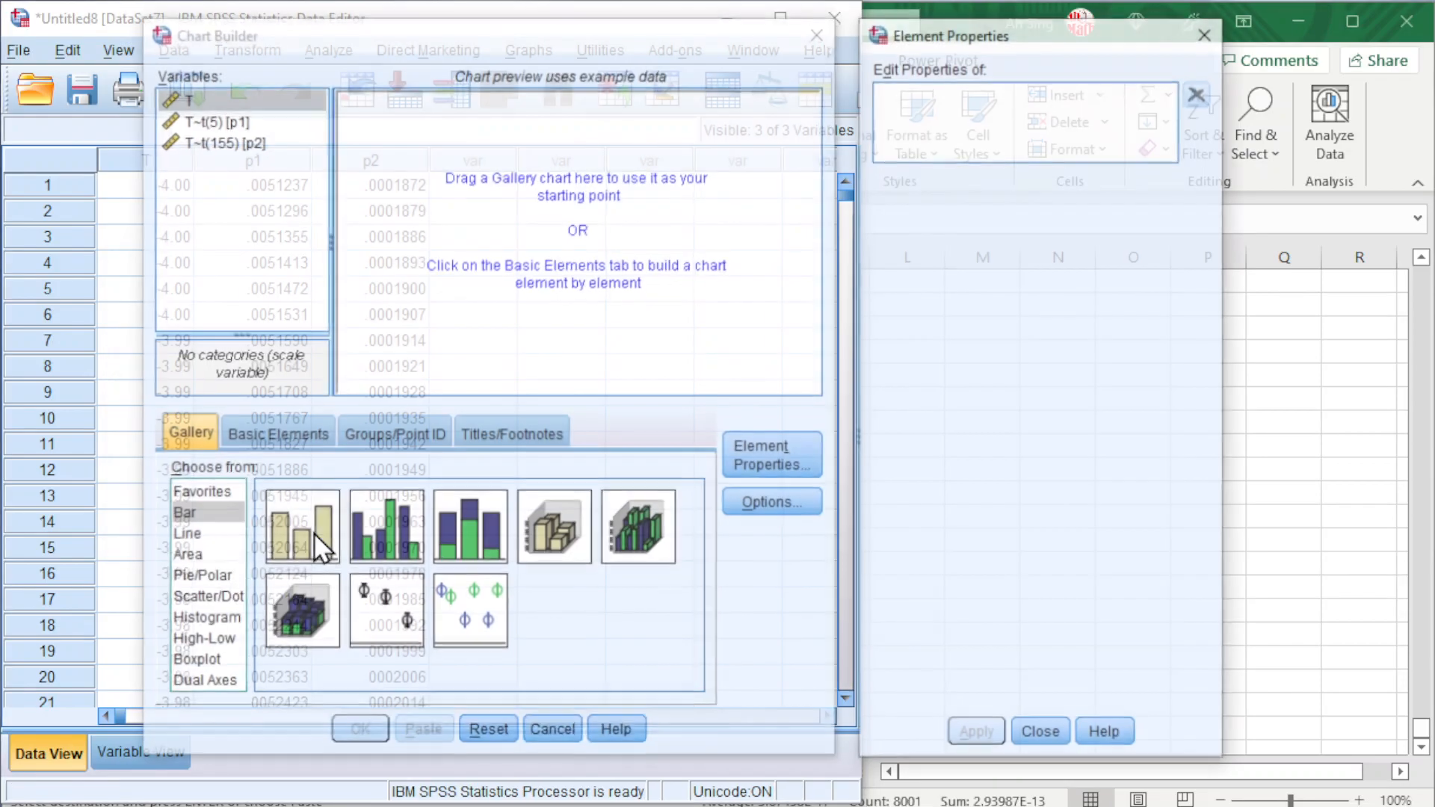
pyautogui.click(190, 682)
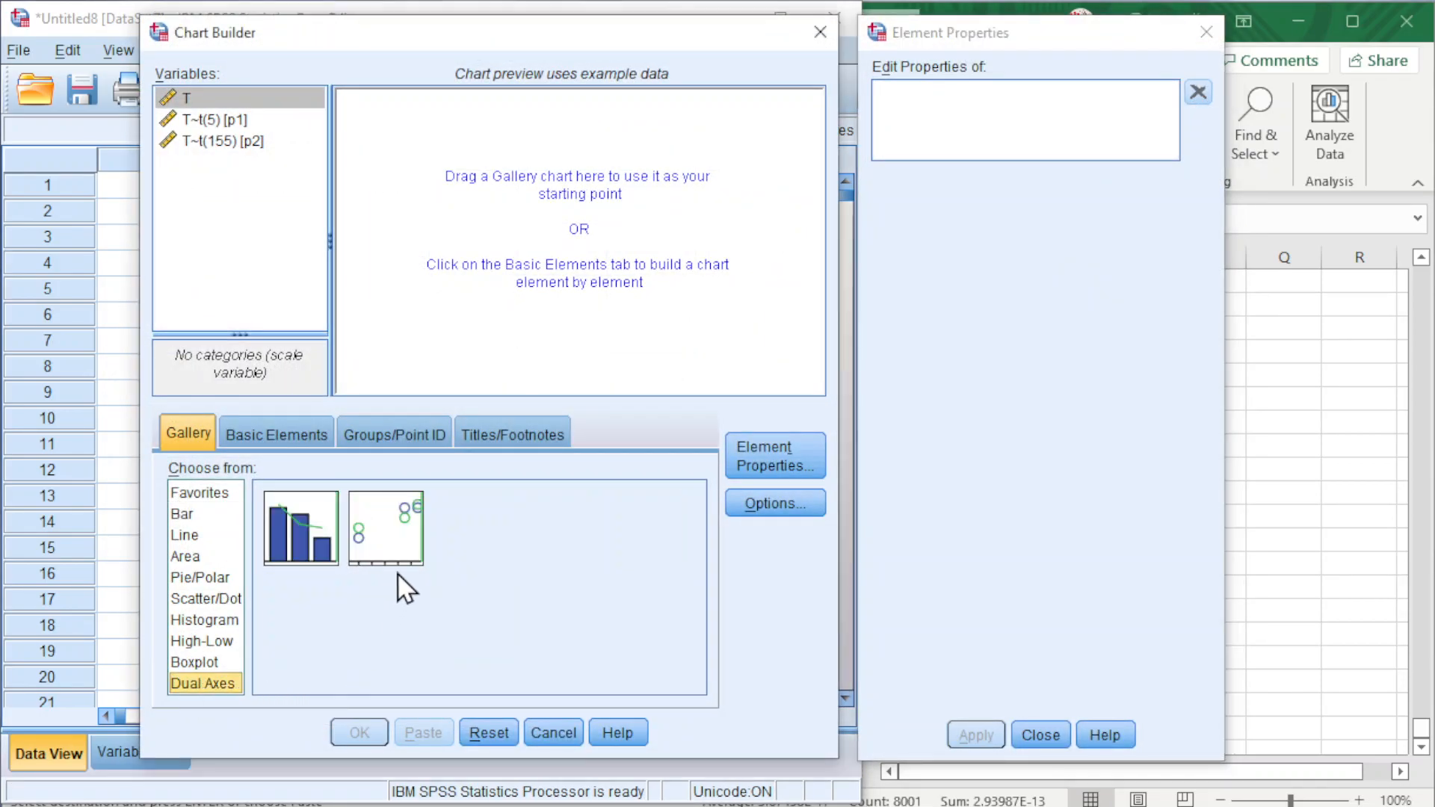
pyautogui.doubleClick(385, 525)
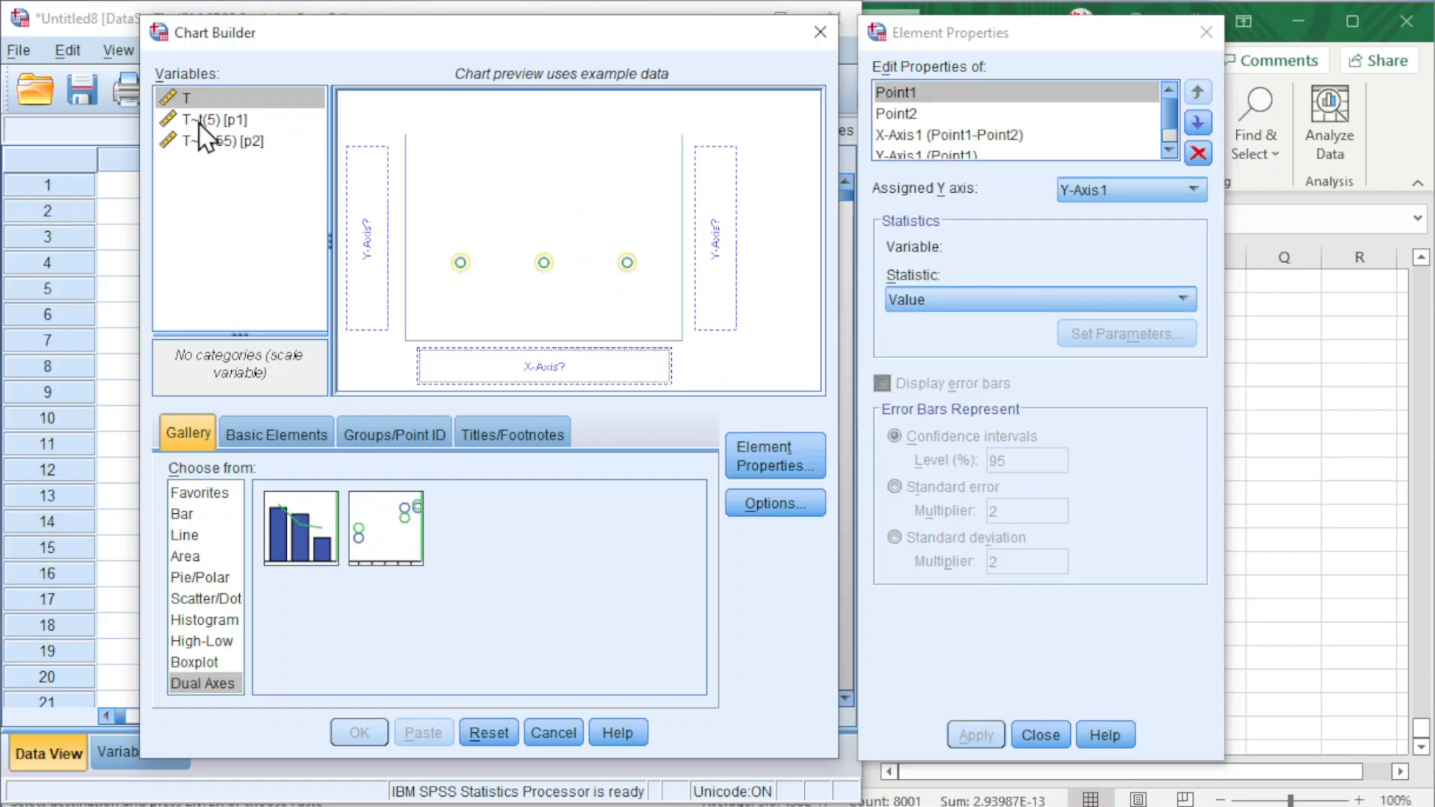
# - Assign T~t(5) to the first Y axis, T~t(155) to the second Y axis and T to the X axis
pyautogui.moveTo(199, 123); pyautogui.dragTo(375, 272)
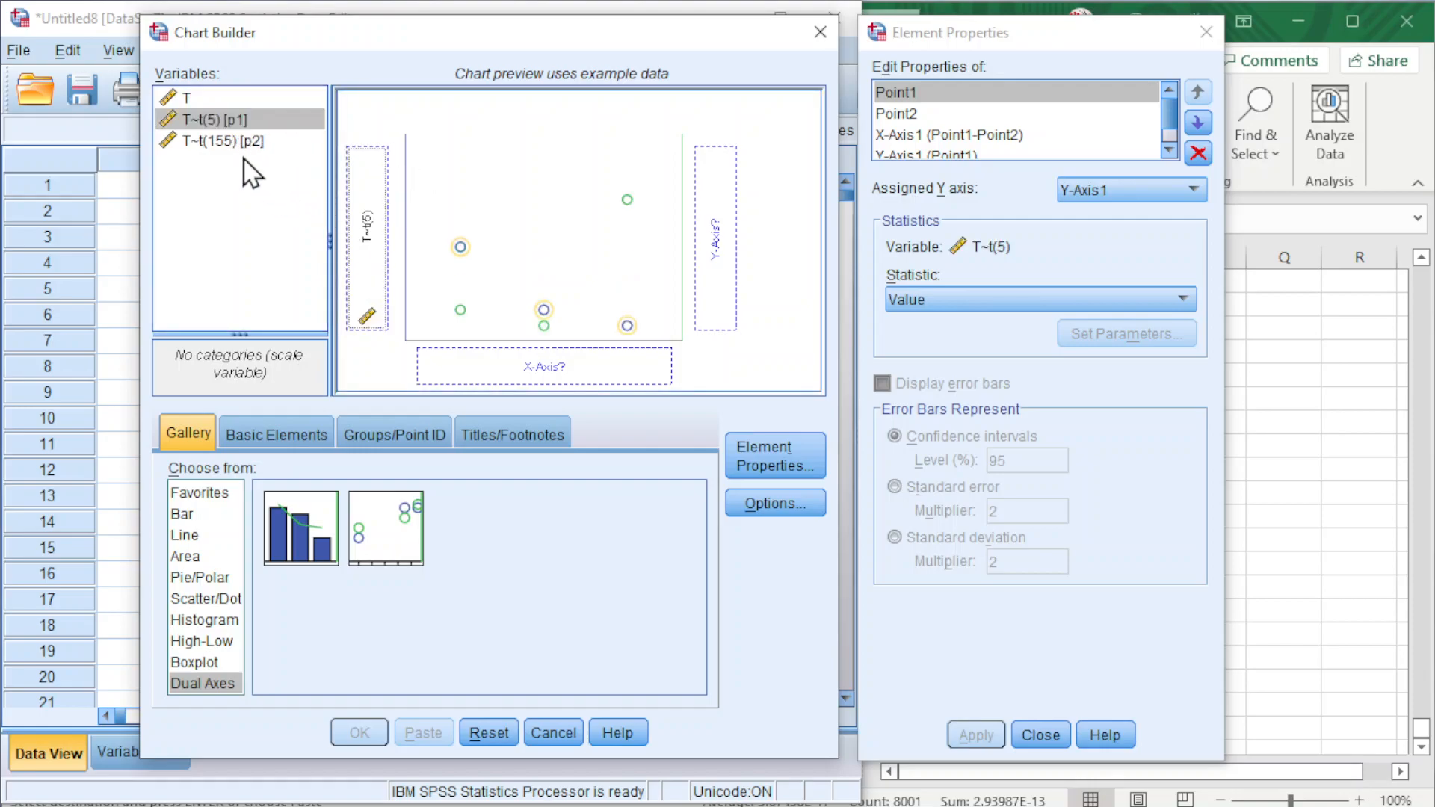
pyautogui.moveTo(234, 155); pyautogui.dragTo(716, 232)
pyautogui.moveTo(184, 100); pyautogui.dragTo(532, 381)
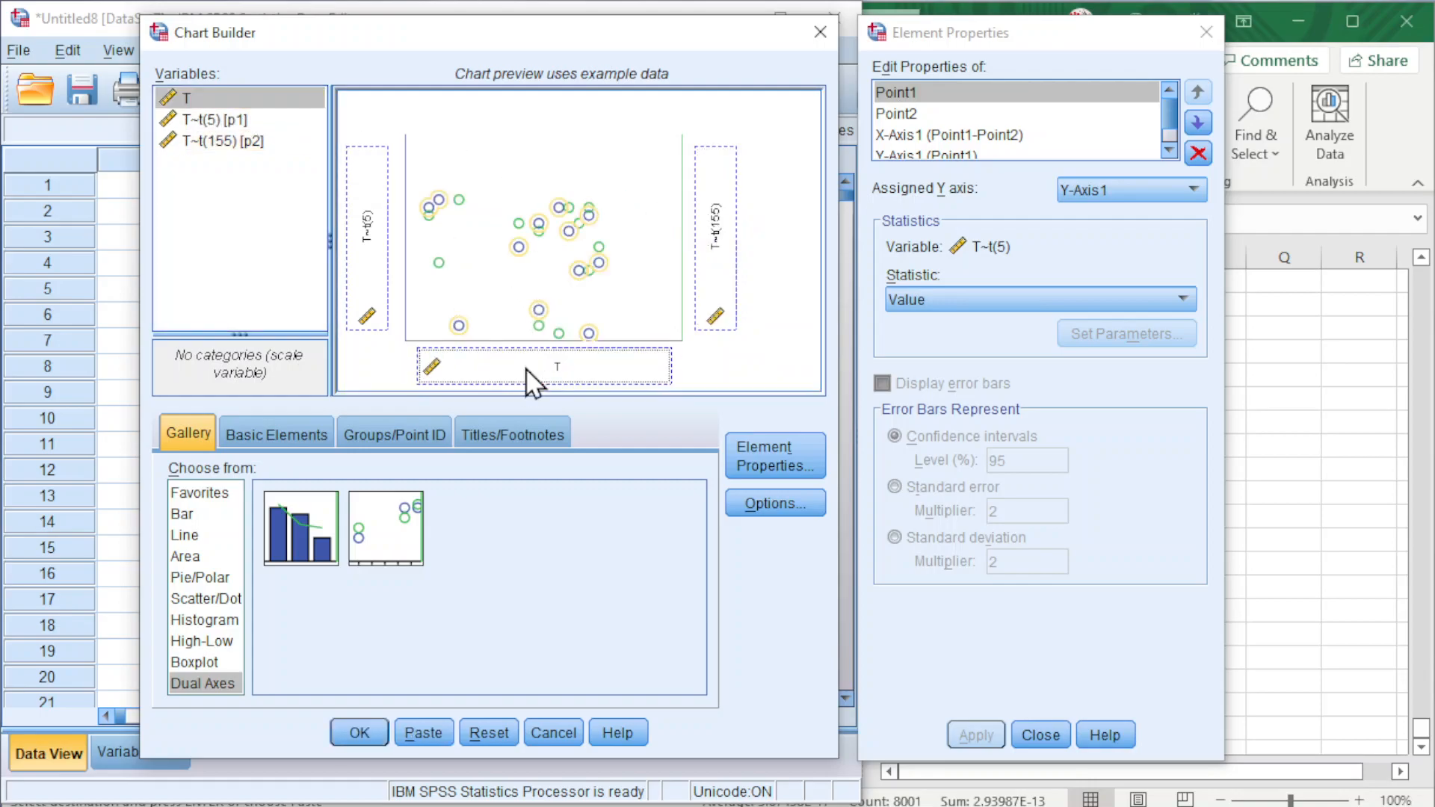
# - Generate the dual-axis scatter chart of T~t(5) and T~t(155) against T and show the full graph in the output
pyautogui.click(370, 256)
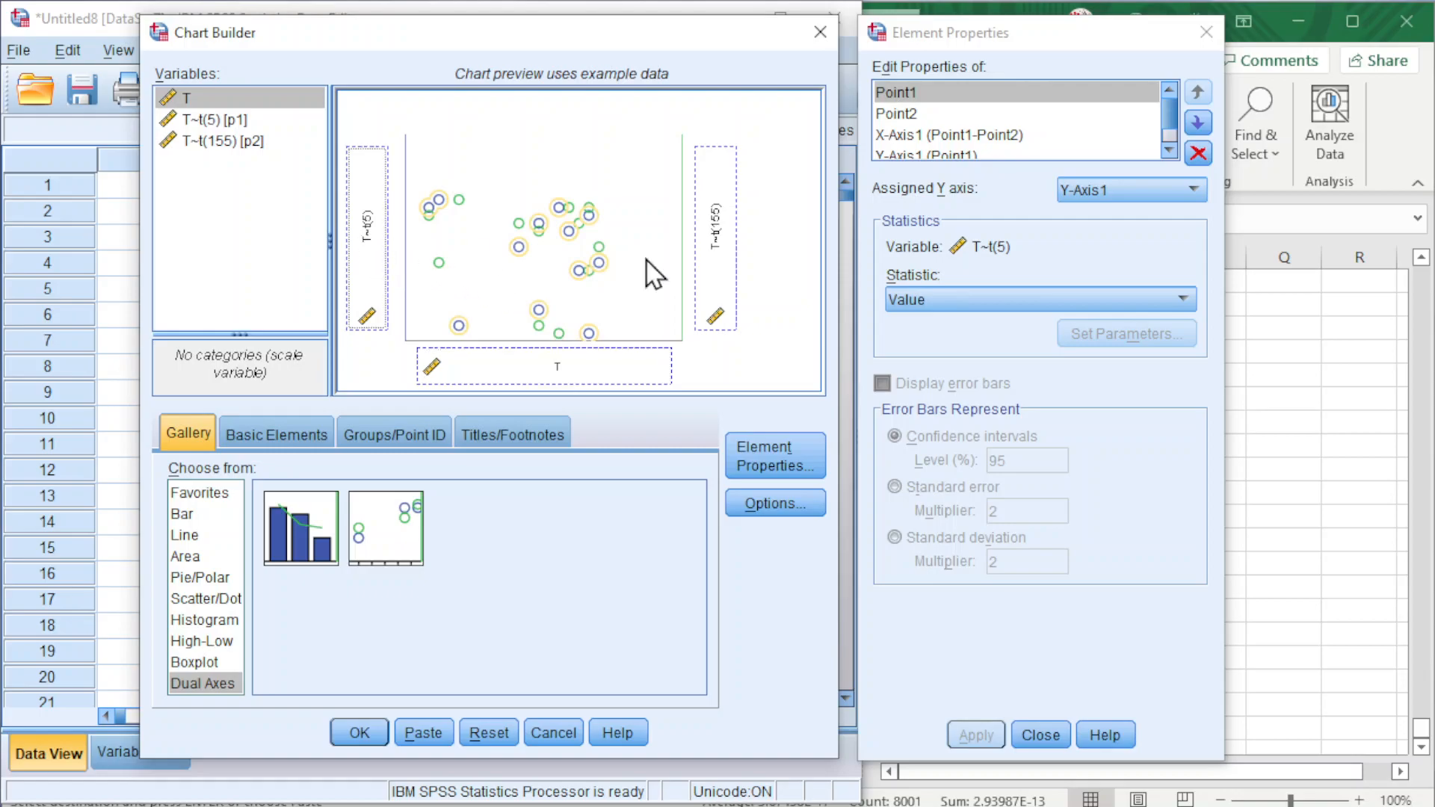
pyautogui.click(721, 270)
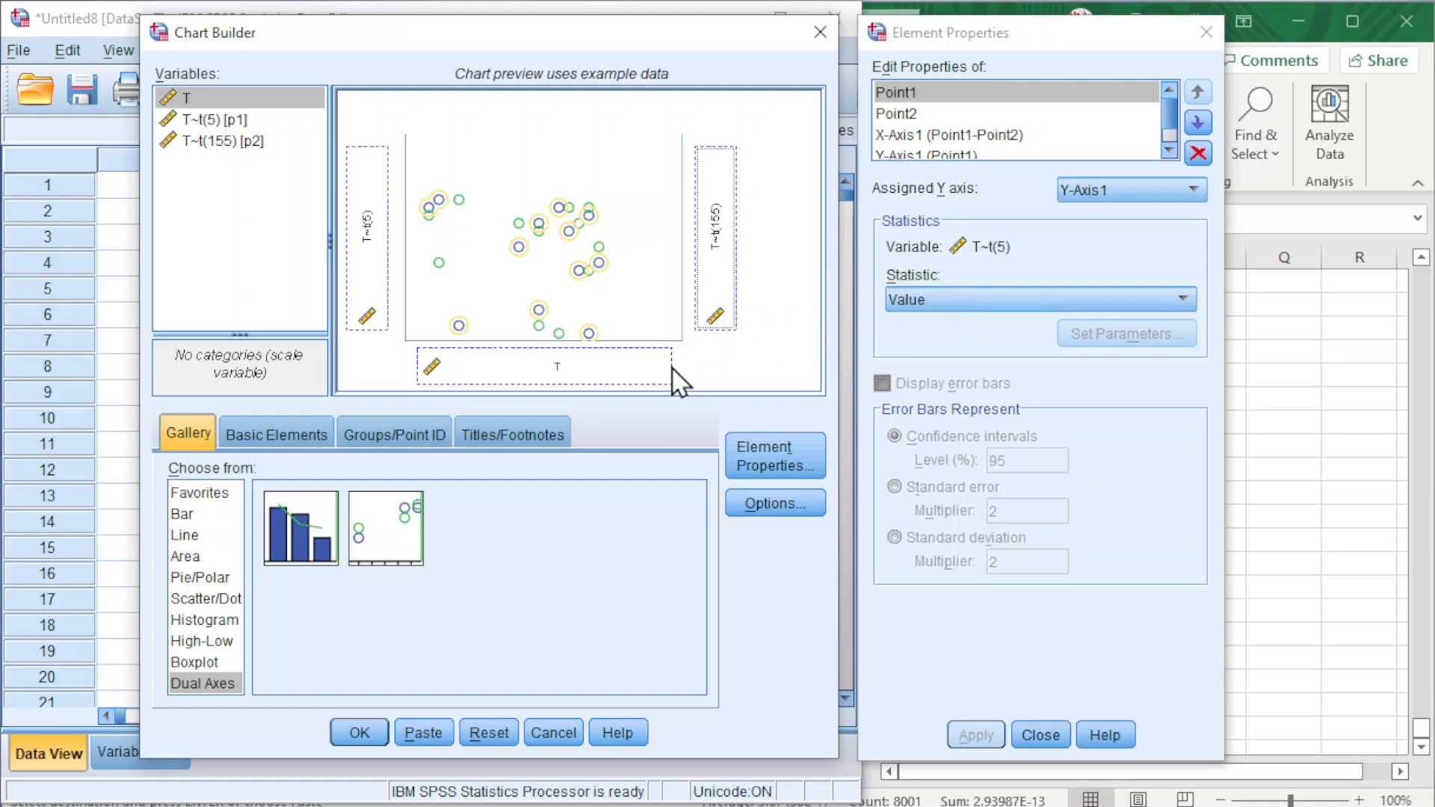
pyautogui.click(520, 449)
pyautogui.click(222, 511)
pyautogui.click(360, 732)
pyautogui.moveTo(910, 239); pyautogui.dragTo(509, 26)
pyautogui.scroll(-5, 841, 435)
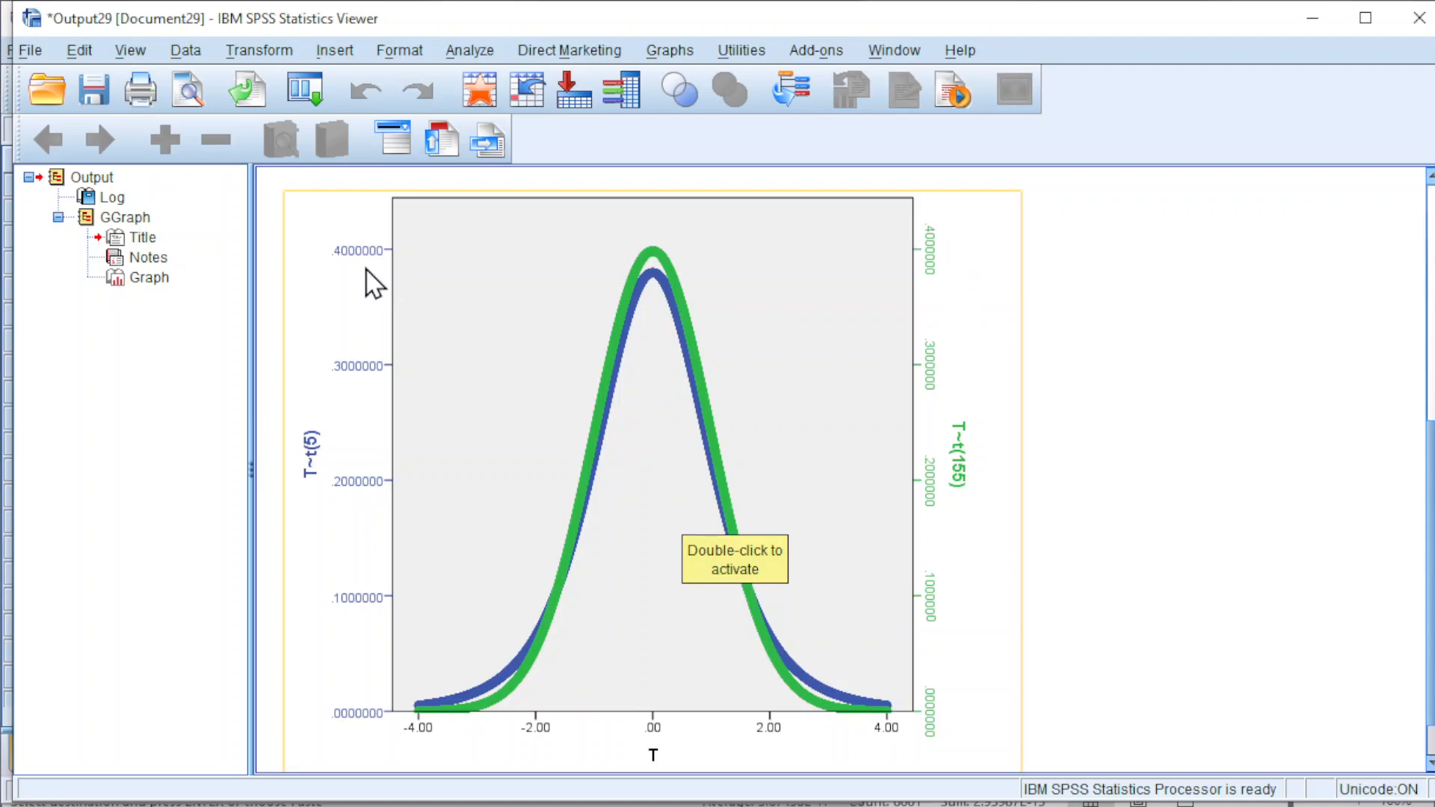
# - Open the graph for editing, check the scale range settings of the T~t(155) axis, and close its properties
pyautogui.doubleClick(934, 254)
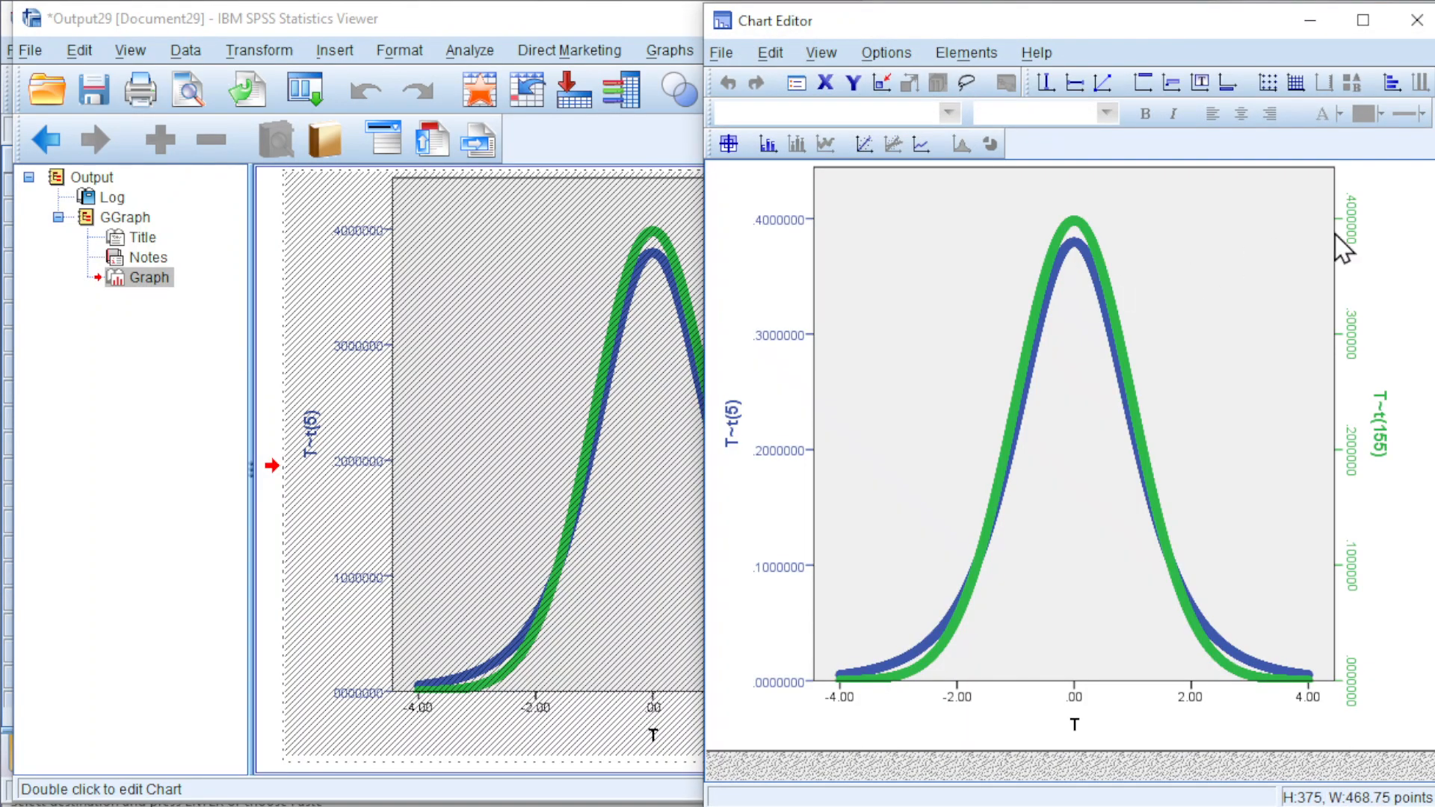
pyautogui.moveTo(998, 29); pyautogui.dragTo(666, 30)
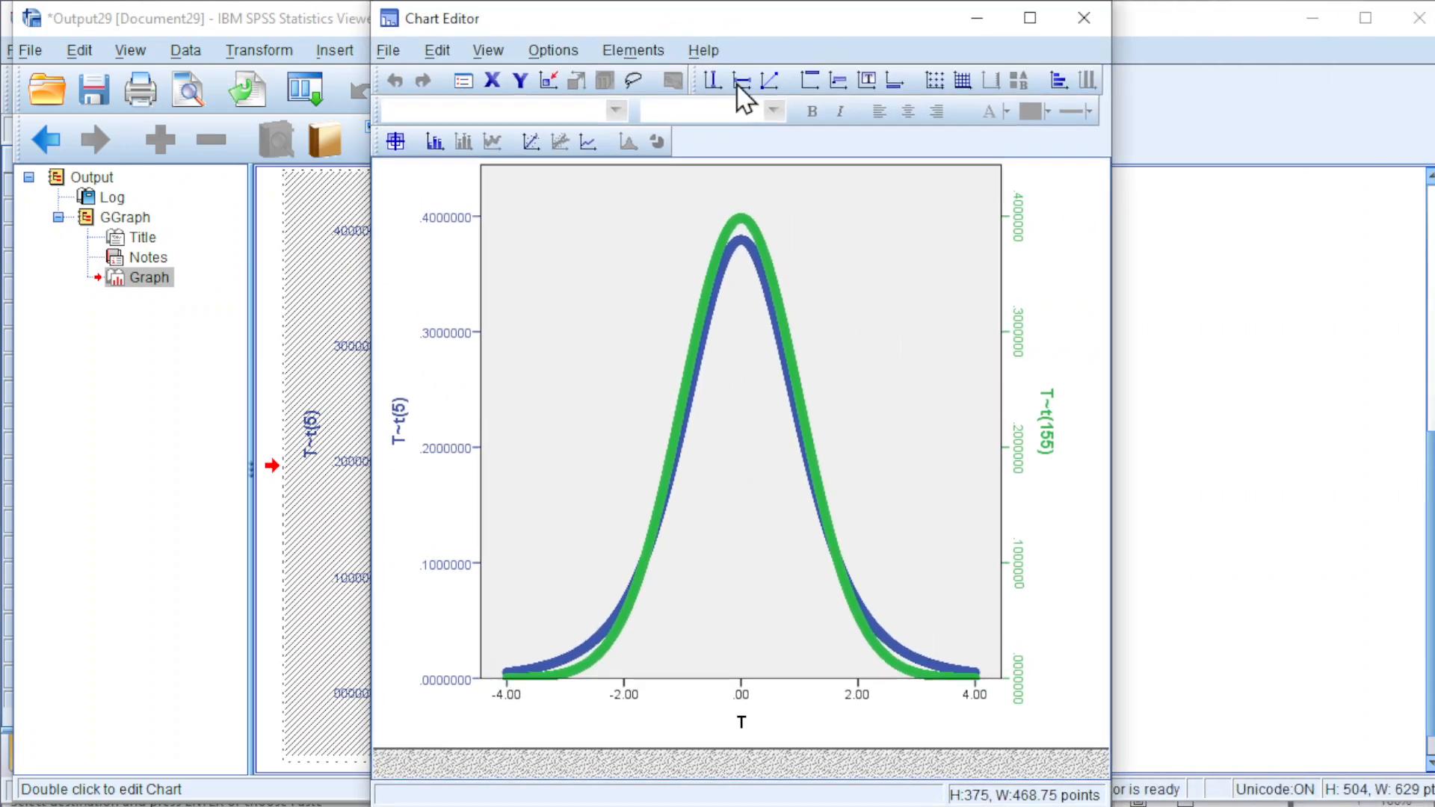
pyautogui.doubleClick(1023, 222)
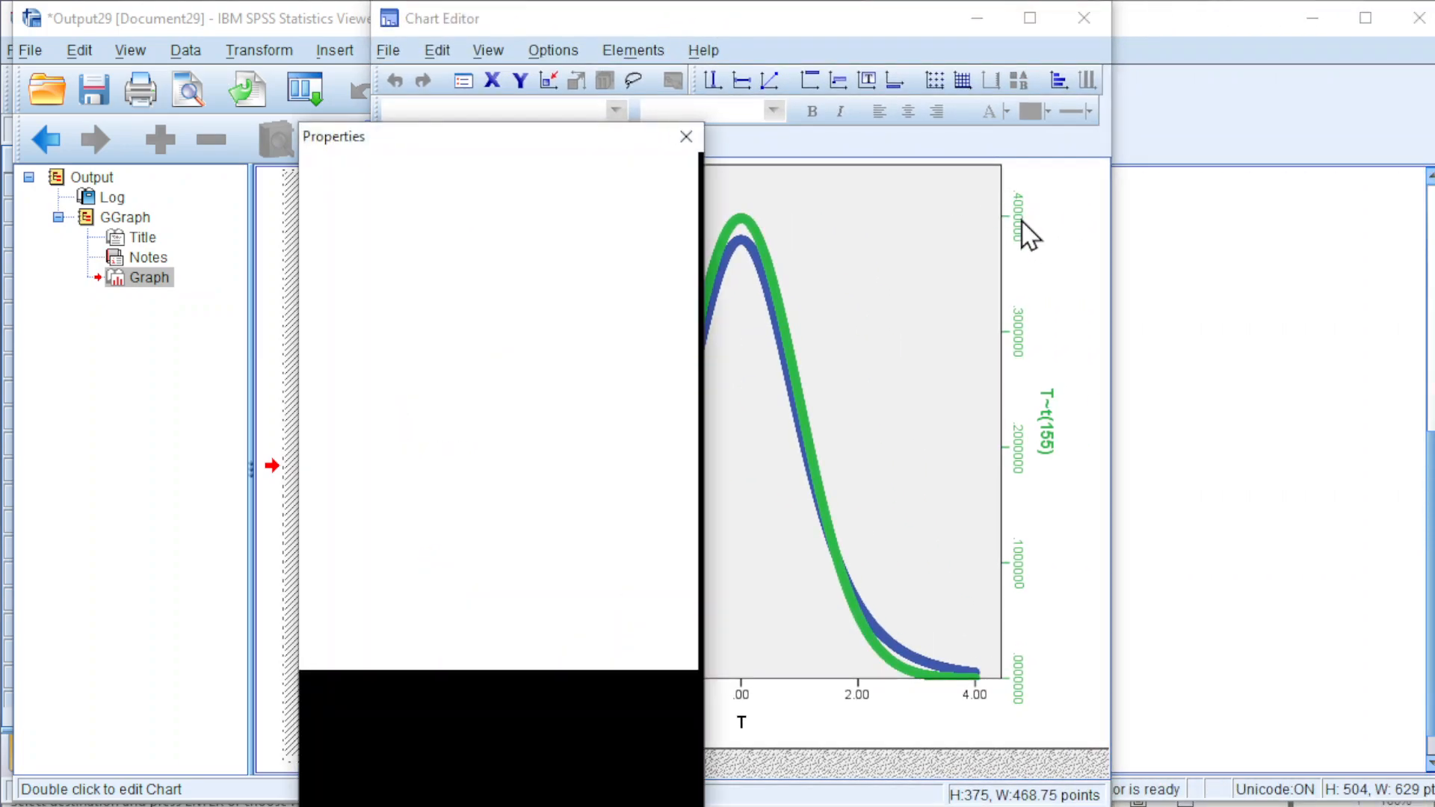
pyautogui.click(662, 219)
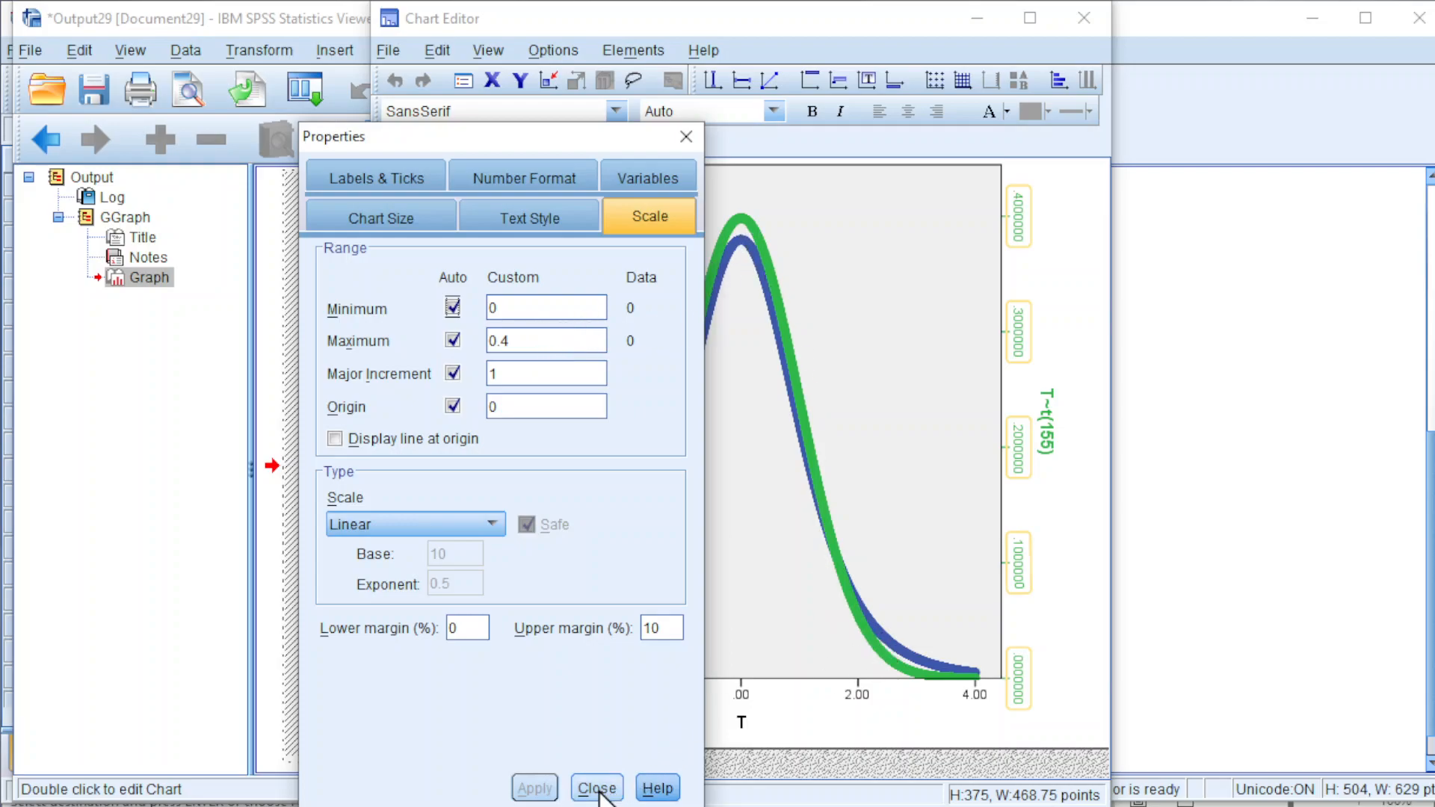
pyautogui.click(598, 788)
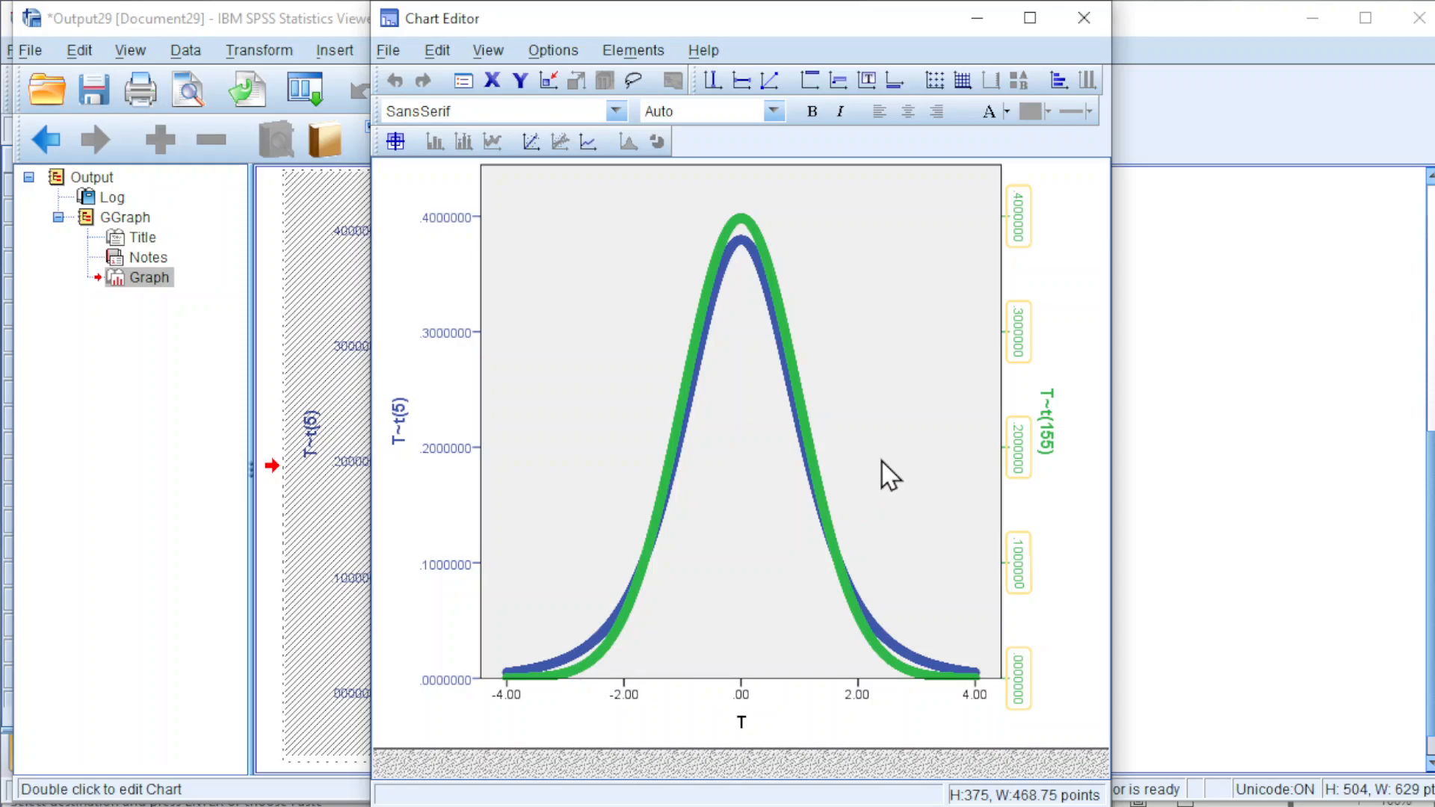